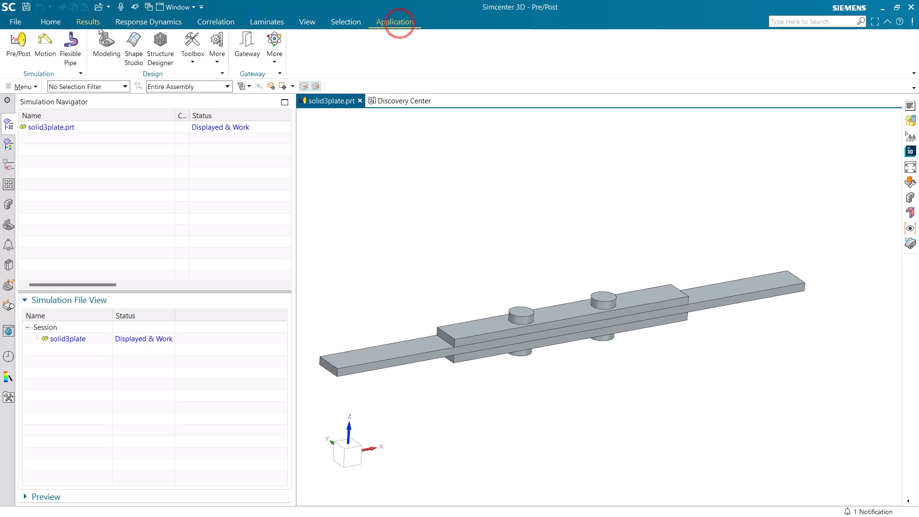
# Create a new FEM and simulation with an idealized part for the plate assembly, using the Simcenter Nastran structural environment
pyautogui.click(17, 46)
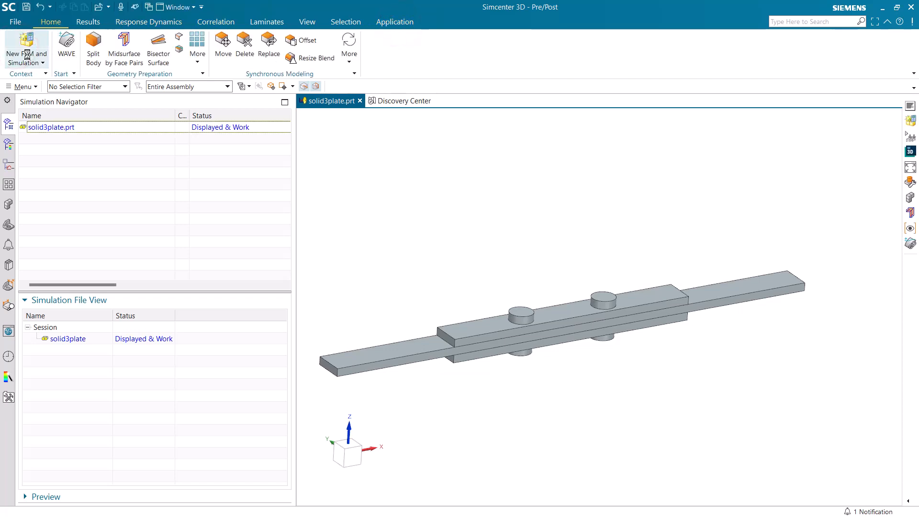
pyautogui.click(27, 44)
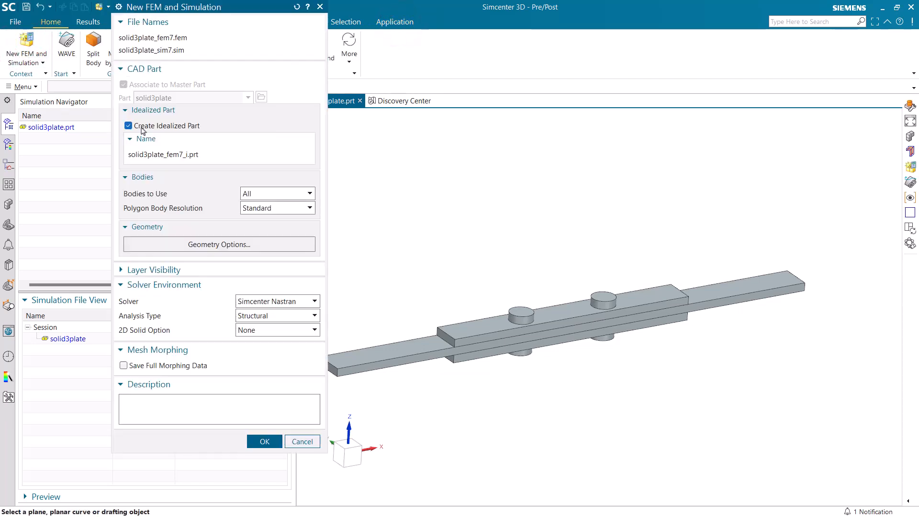
pyautogui.click(264, 441)
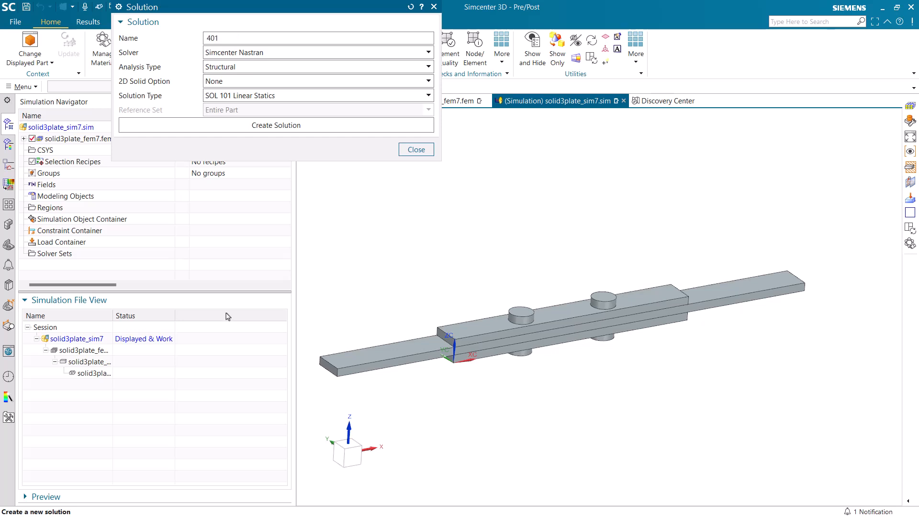
# Create solution 401 with the solution type SOL 401 Multi-Step Nonlinear
pyautogui.click(255, 96)
pyautogui.moveTo(427, 182); pyautogui.dragTo(430, 244)
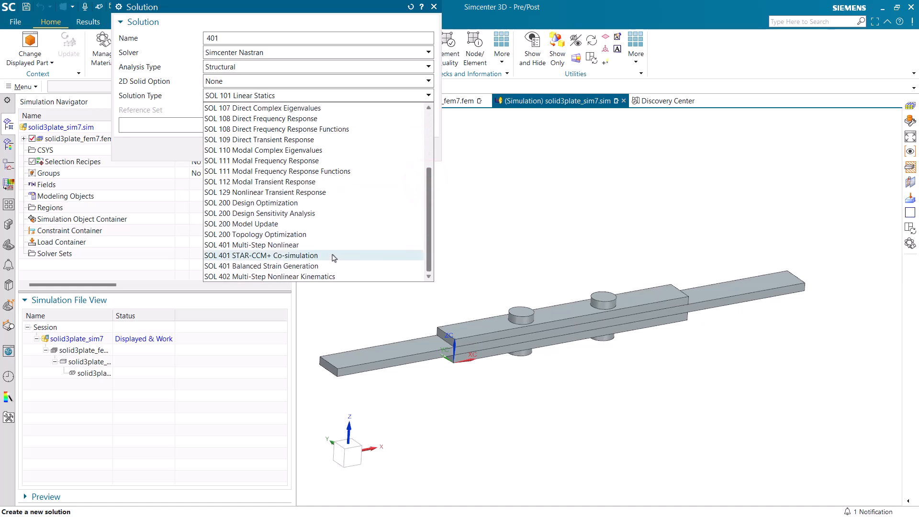
pyautogui.click(320, 246)
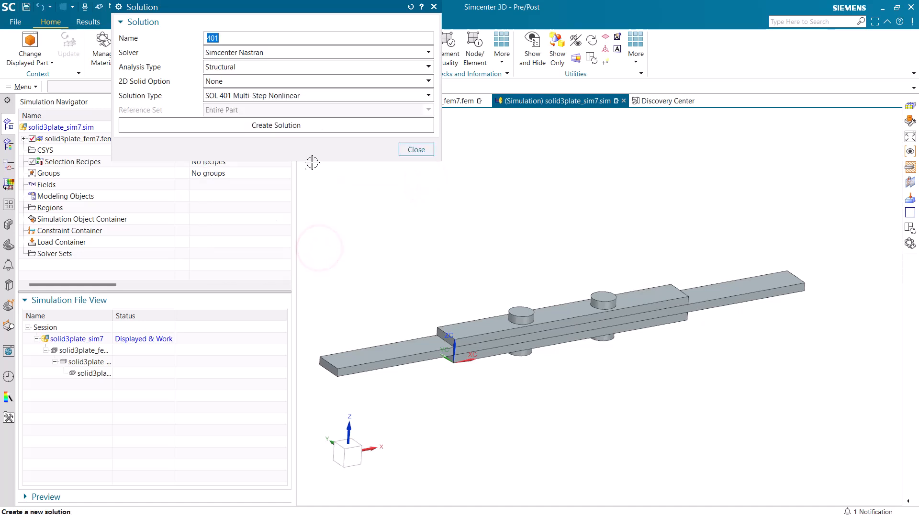
pyautogui.click(303, 126)
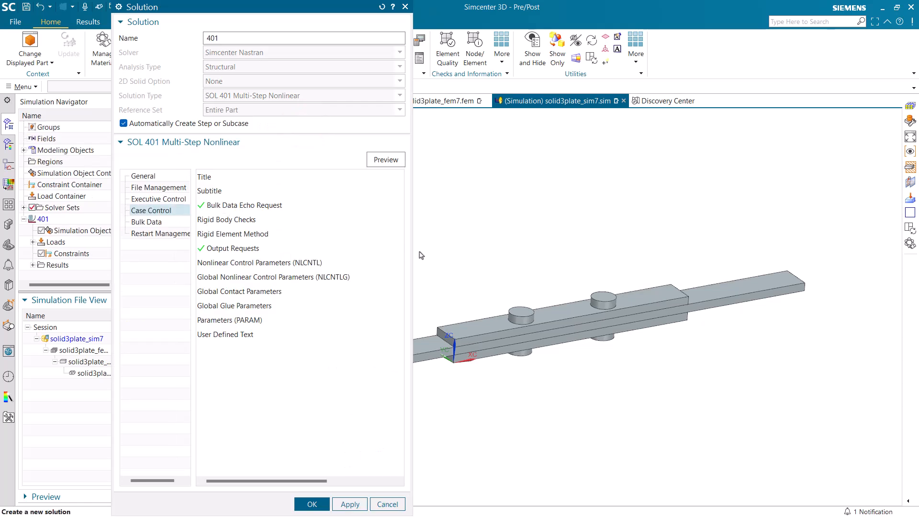
# Preview the solution's structural output requests and enable the contact result (BCRESULTS) request
pyautogui.moveTo(411, 244); pyautogui.dragTo(583, 244)
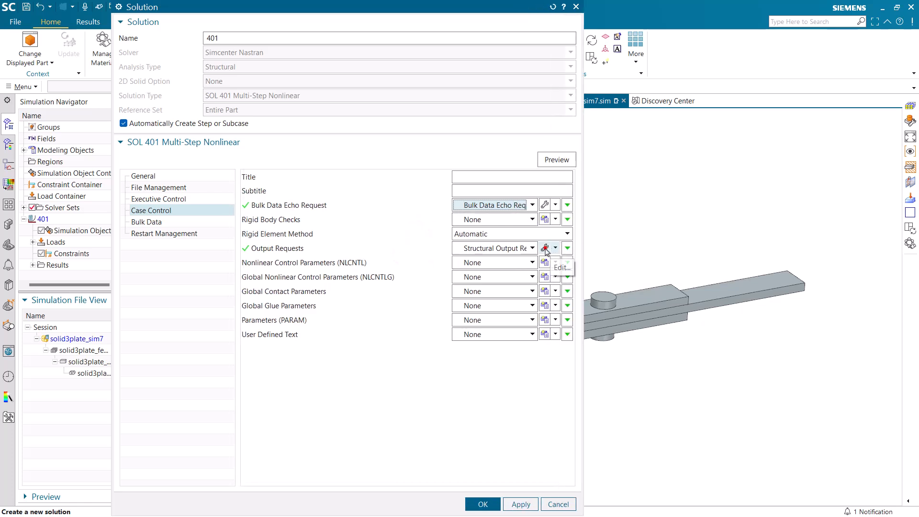
pyautogui.click(546, 248)
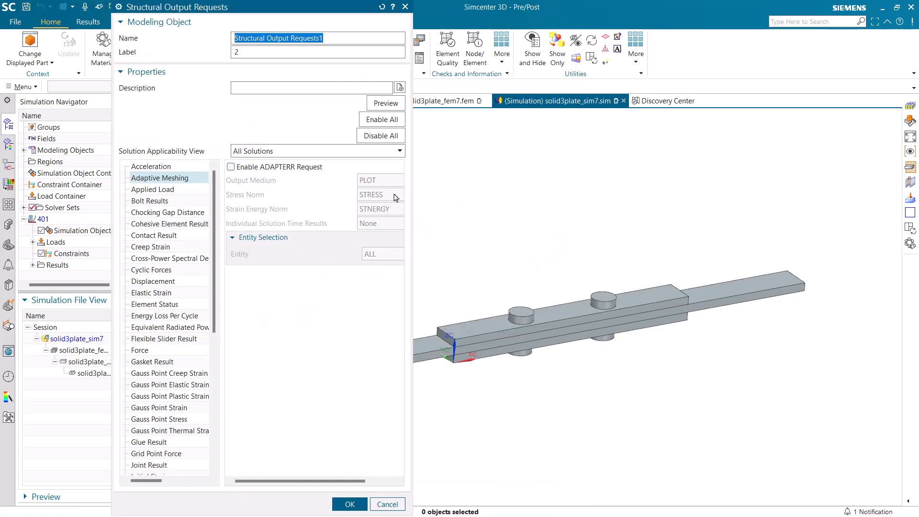
pyautogui.click(390, 104)
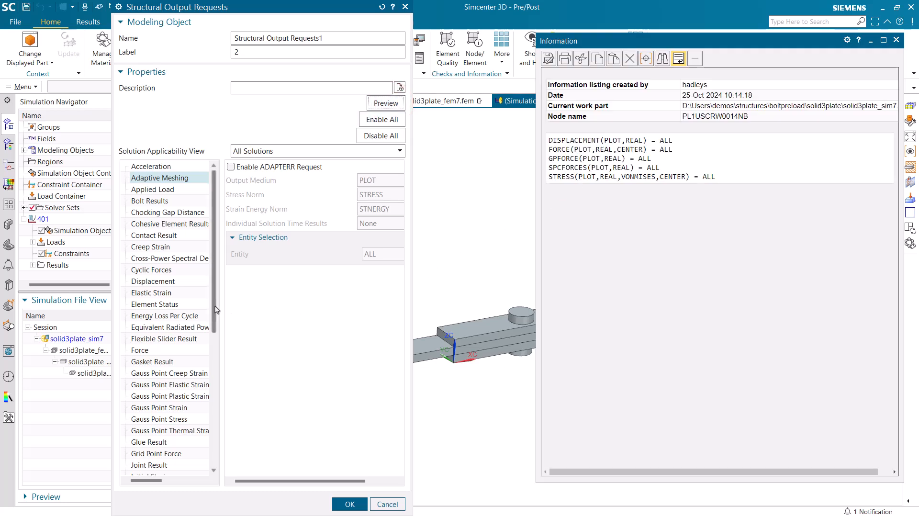
pyautogui.click(145, 236)
pyautogui.click(232, 167)
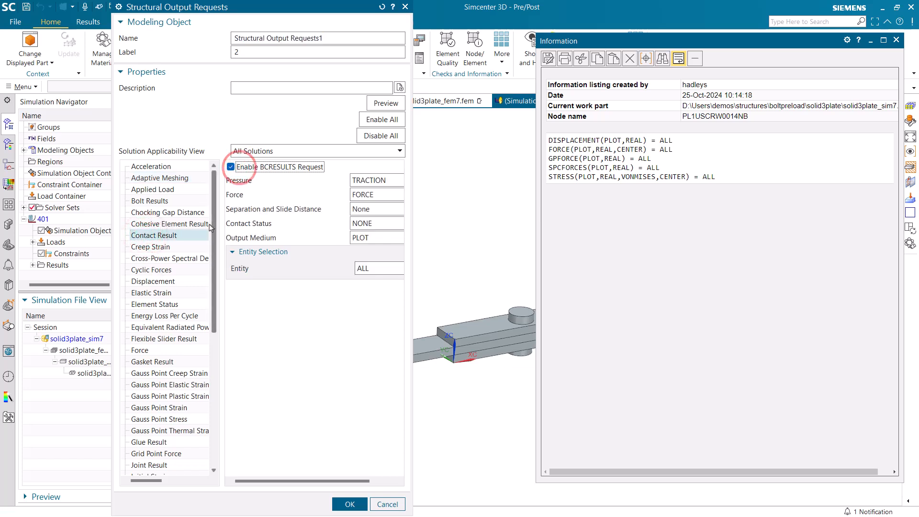
# Disable the grid point force, force and SPC force output requests, close the information listing and accept the solution settings
pyautogui.moveTo(215, 225); pyautogui.dragTo(218, 266)
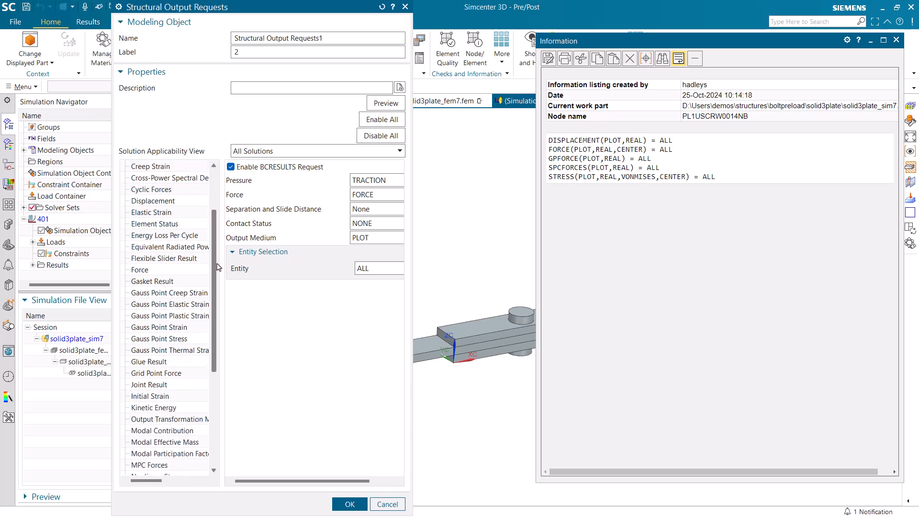
pyautogui.click(147, 373)
pyautogui.click(230, 167)
pyautogui.scroll(-2, 197, 396)
pyautogui.scroll(-1, 197, 396)
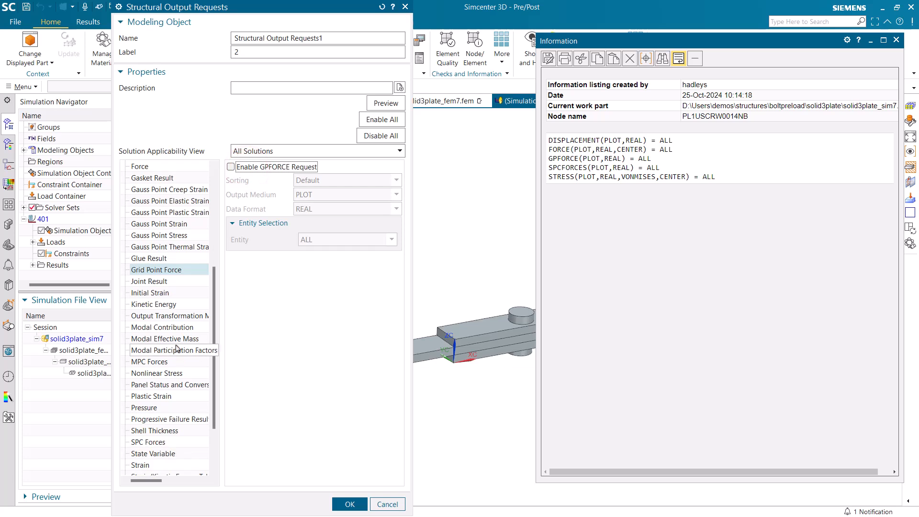
pyautogui.click(231, 167)
pyautogui.scroll(-2, 178, 375)
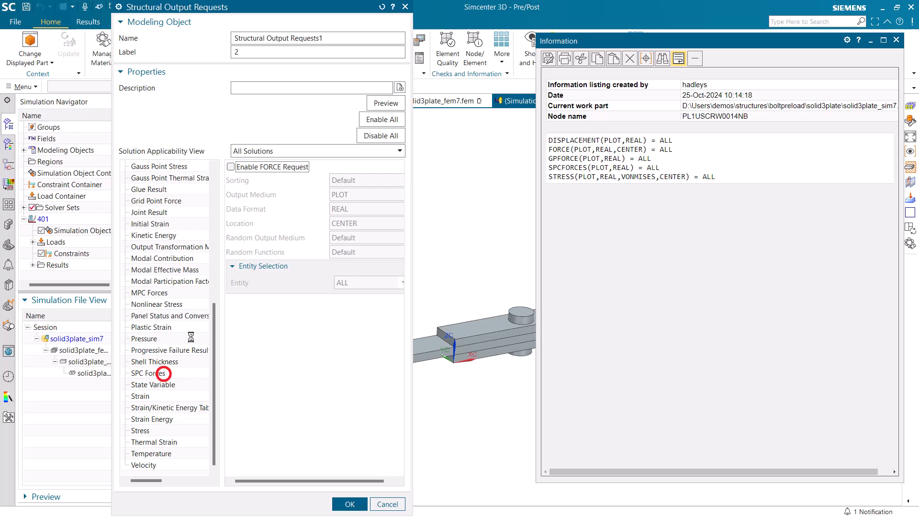
pyautogui.click(230, 166)
pyautogui.click(350, 502)
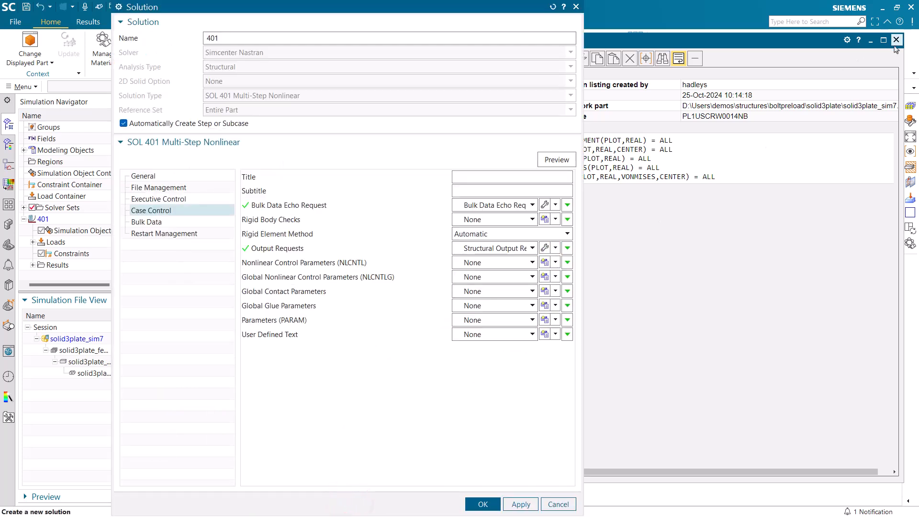
pyautogui.click(897, 40)
pyautogui.click(481, 503)
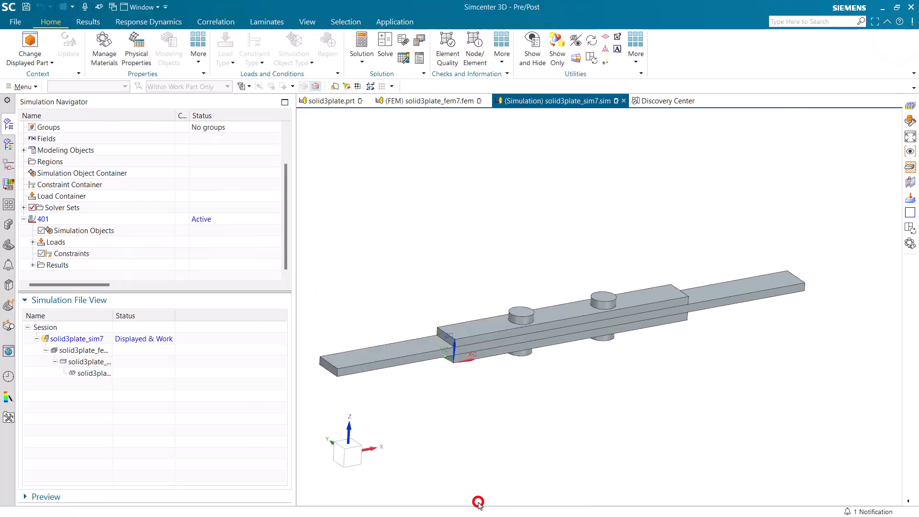
# Create a Preload subcase in the solution with bolt sequencing enabled
pyautogui.click(259, 95)
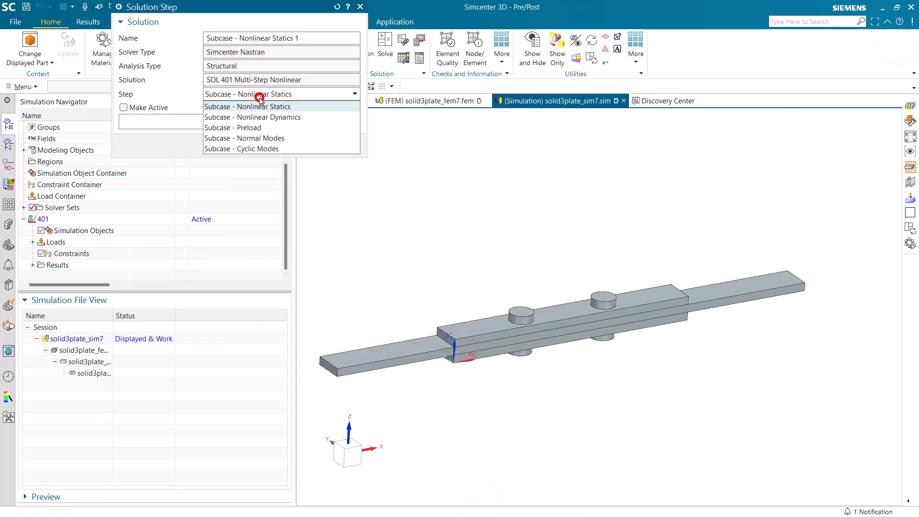
pyautogui.click(254, 127)
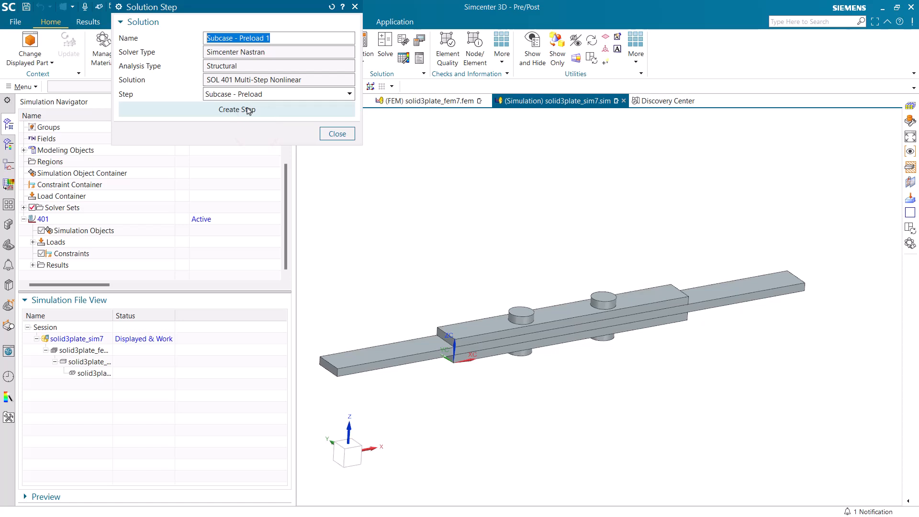
pyautogui.click(248, 110)
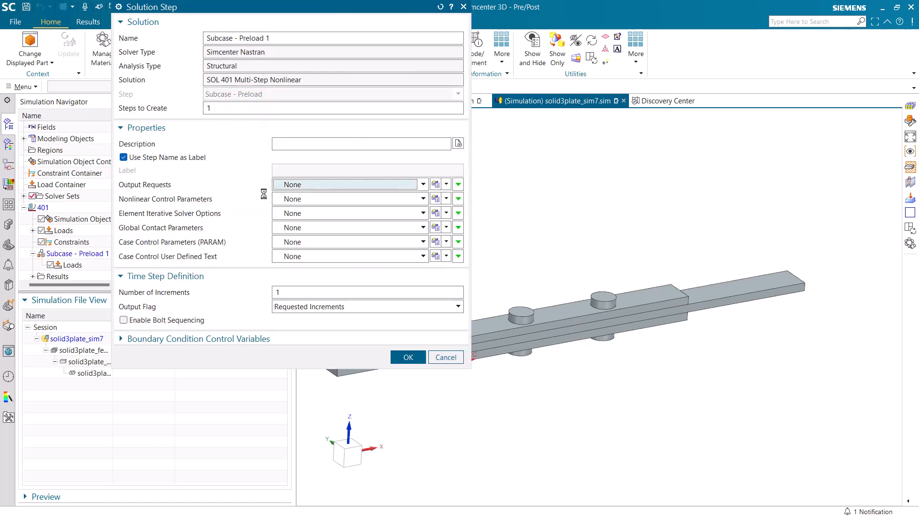
pyautogui.click(123, 320)
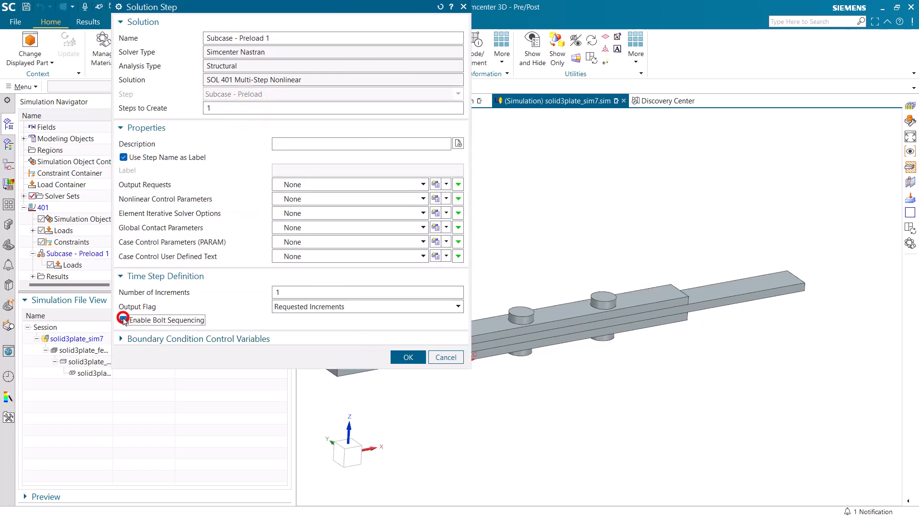
pyautogui.click(407, 358)
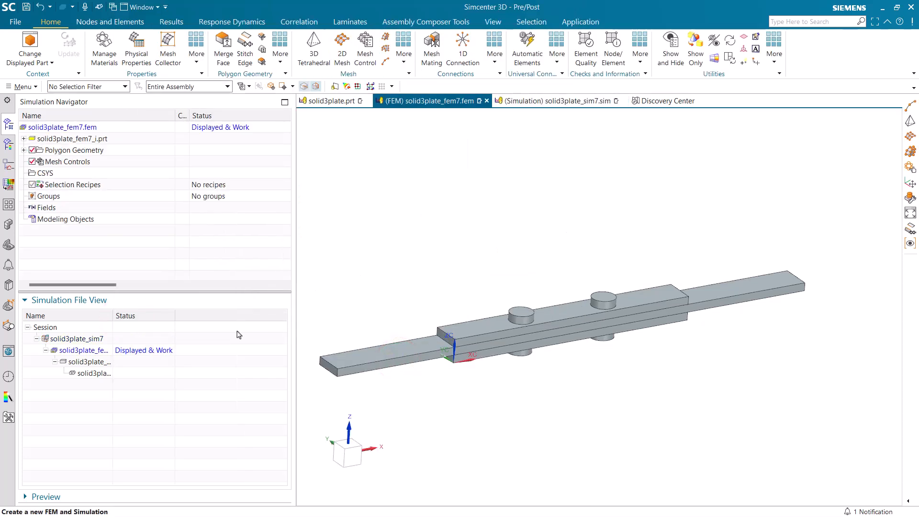
# Return to the simulation file and add a Nonlinear Statics subcase to solution 401 with its default settings
pyautogui.doubleClick(83, 339)
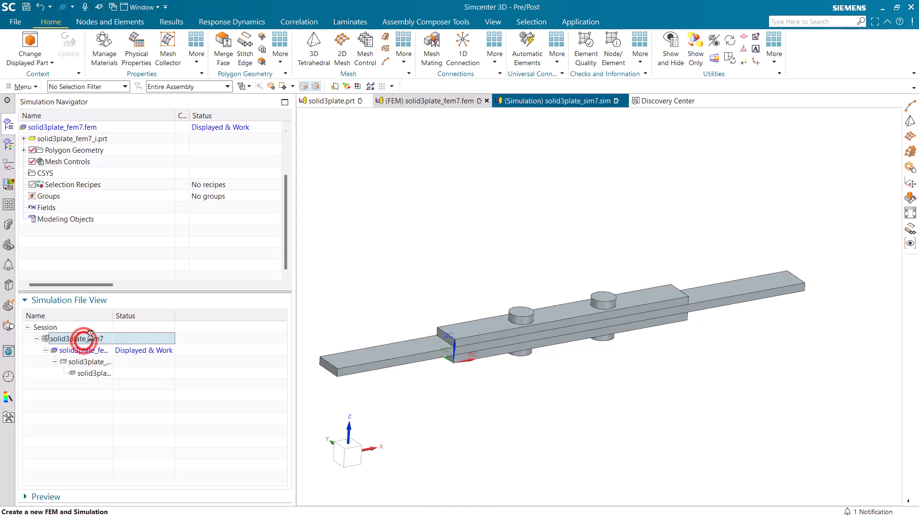
pyautogui.rightClick(54, 212)
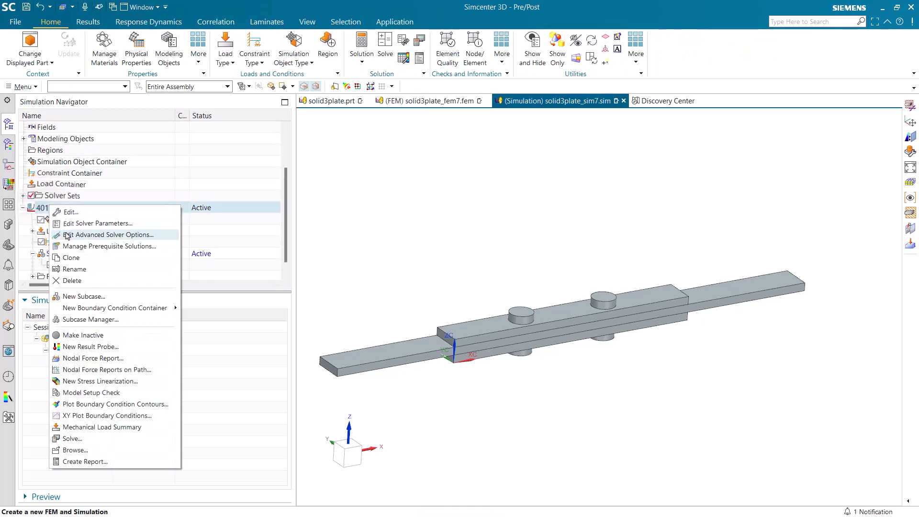
pyautogui.click(90, 297)
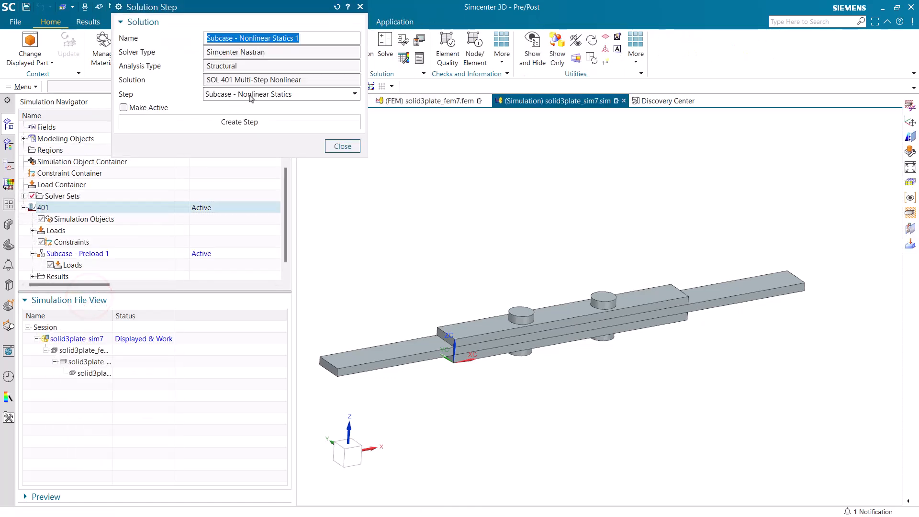
pyautogui.click(249, 120)
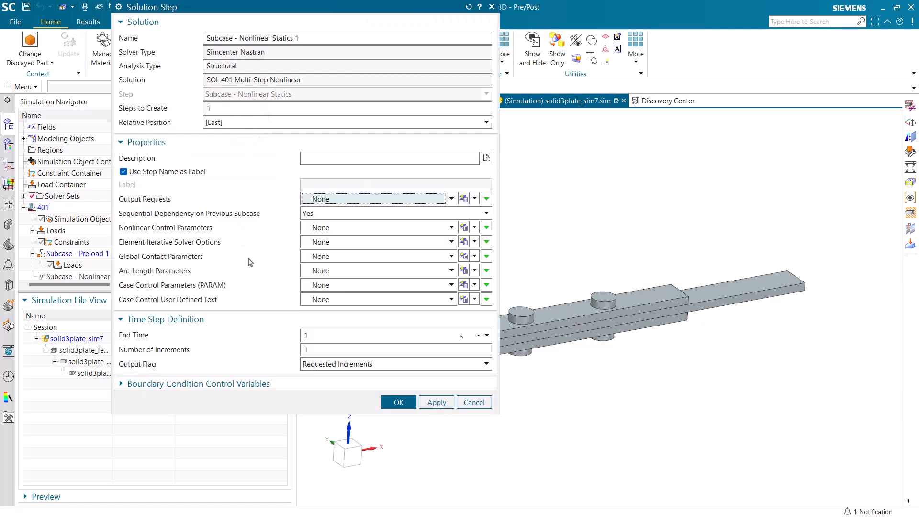
pyautogui.click(382, 402)
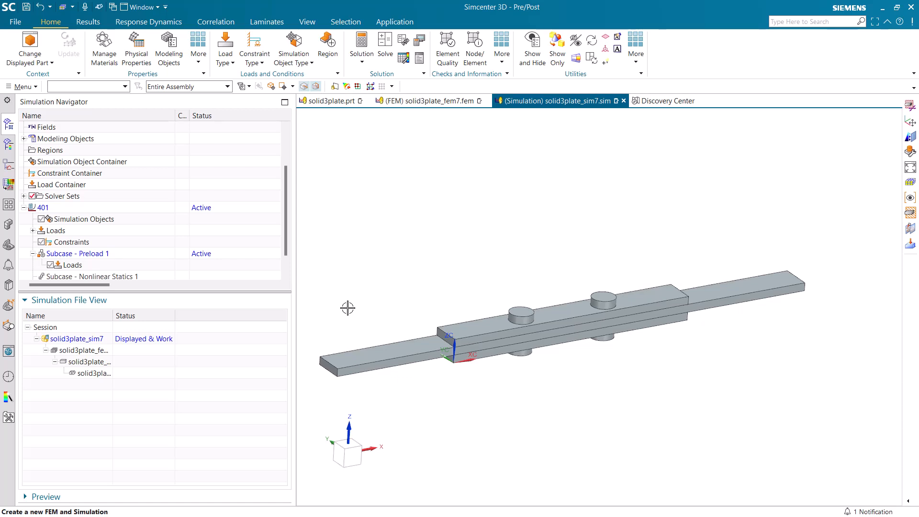
# Display the idealized part and promote all plate and bolt bodies into it
pyautogui.doubleClick(83, 365)
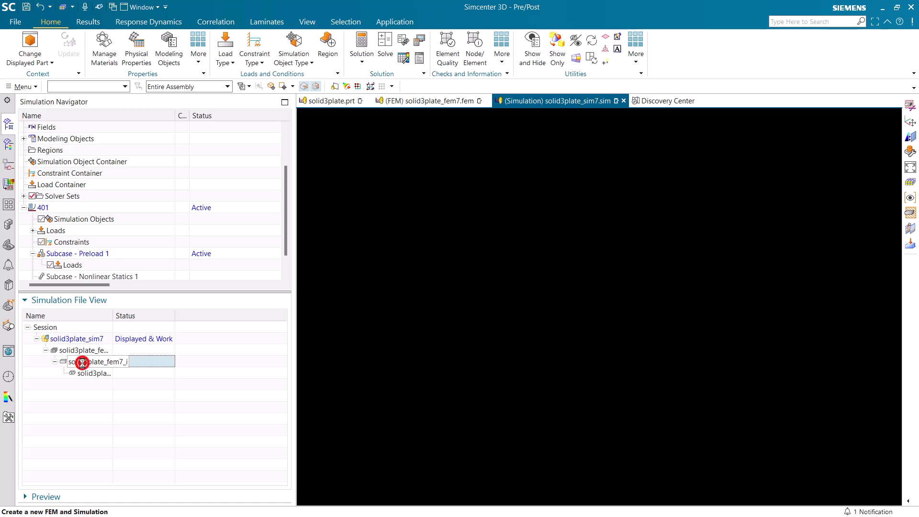
pyautogui.click(455, 284)
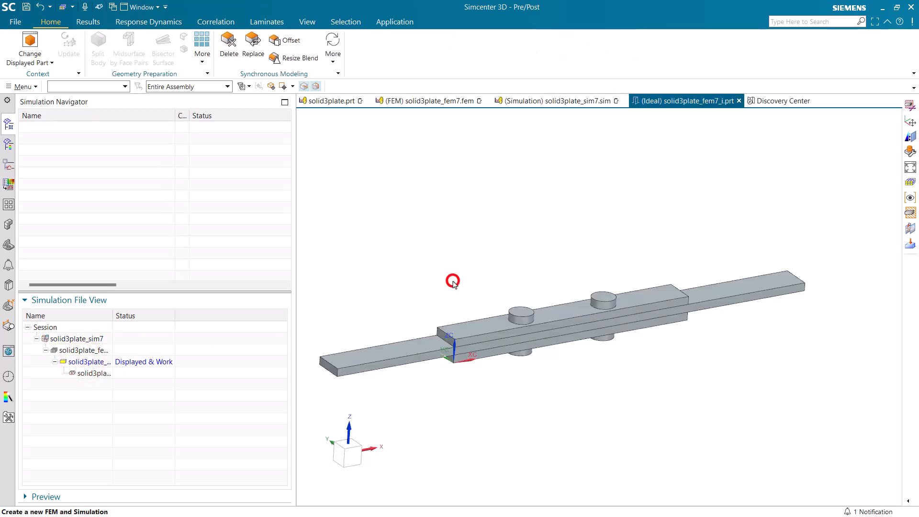
pyautogui.click(78, 53)
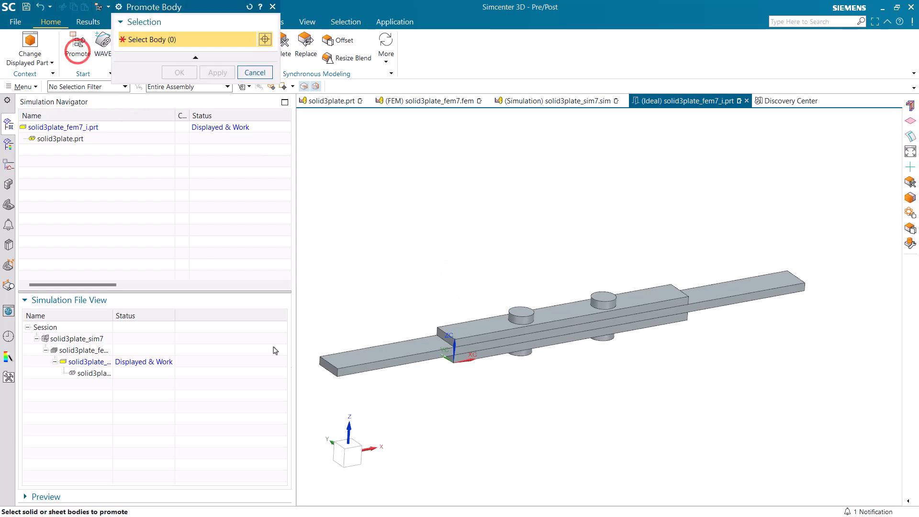
pyautogui.moveTo(311, 395); pyautogui.dragTo(824, 240)
pyautogui.click(187, 75)
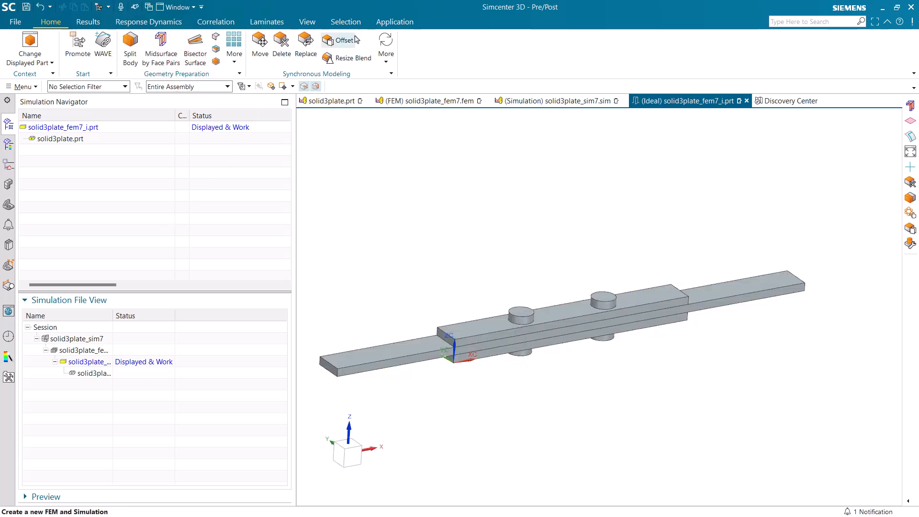
# Switch to the Modeling application and trim all five plate and bolt bodies with a plane midway between the middle plate's long side faces
pyautogui.click(404, 23)
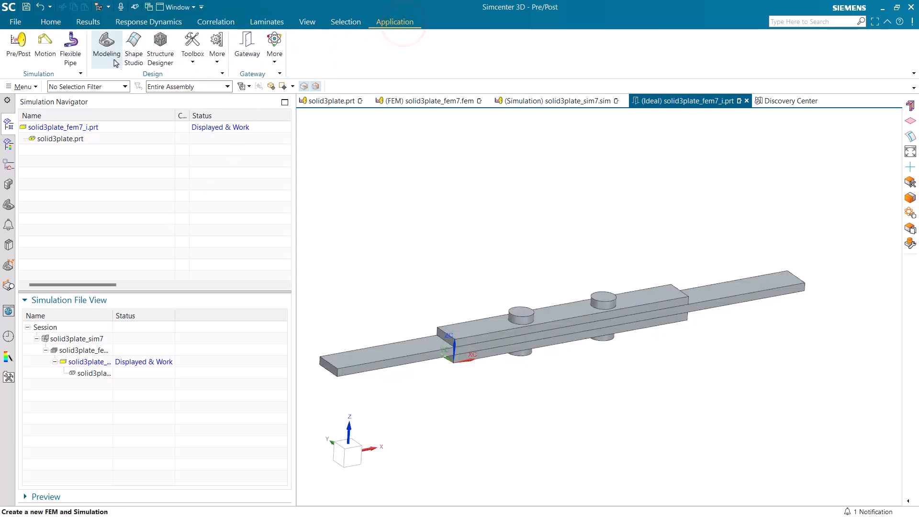
pyautogui.click(107, 44)
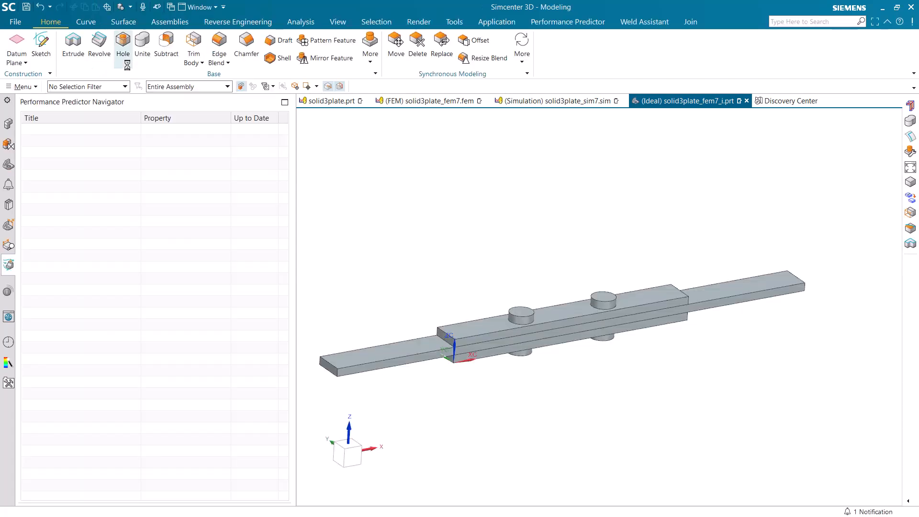
pyautogui.click(193, 48)
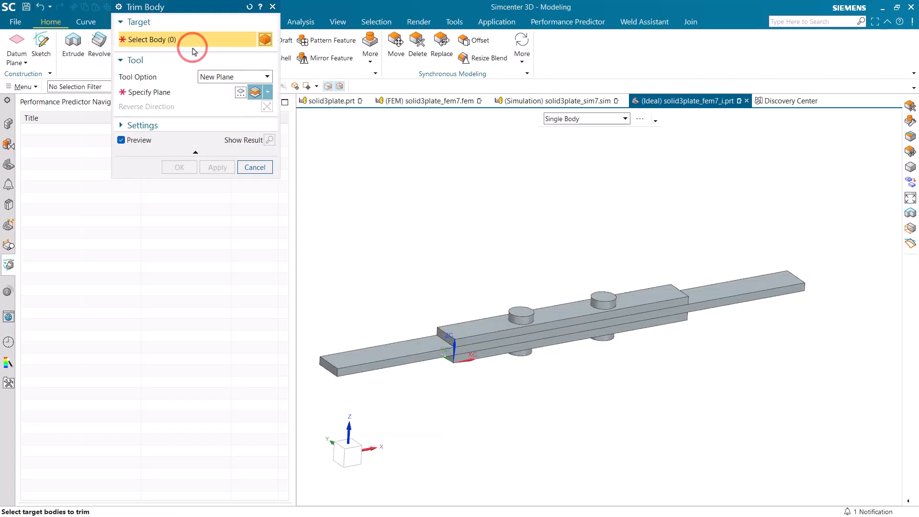
pyautogui.moveTo(315, 228); pyautogui.dragTo(818, 396)
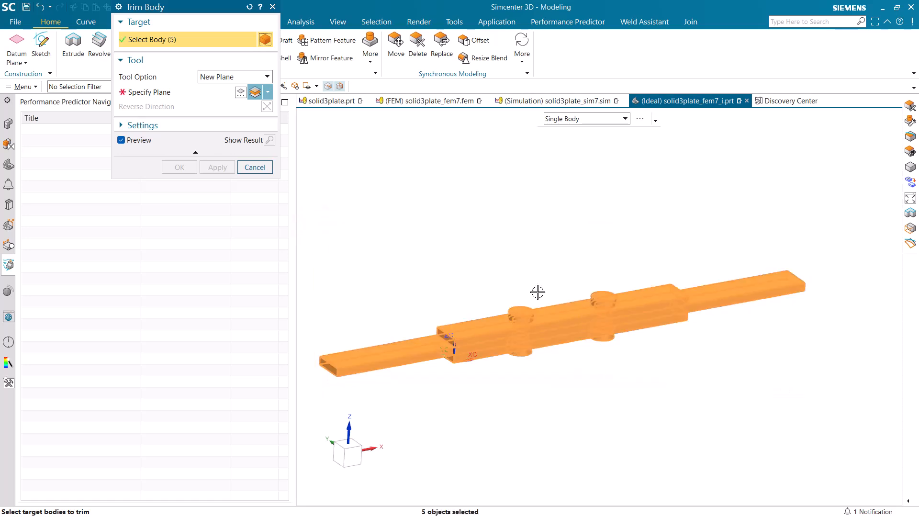
pyautogui.click(192, 93)
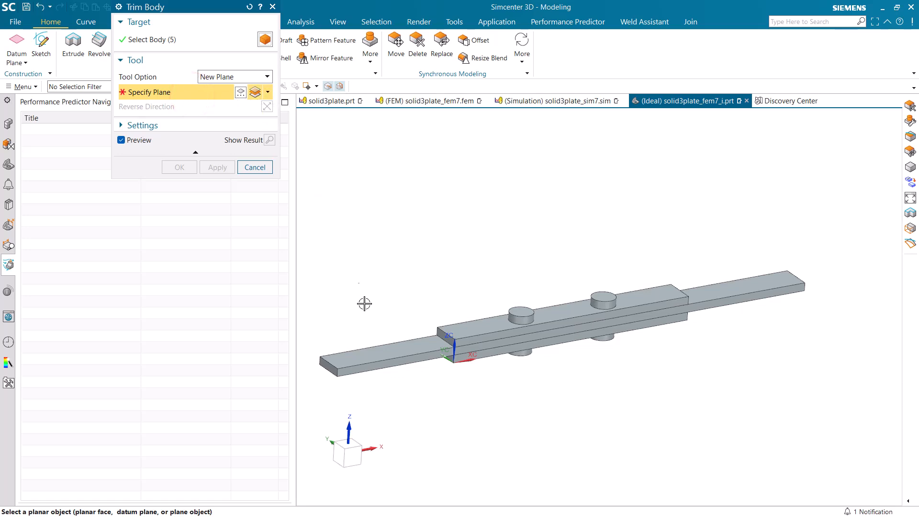
pyautogui.click(380, 360)
pyautogui.moveTo(381, 361); pyautogui.dragTo(480, 366, button='middle')
pyautogui.scroll(-5, 480, 365)
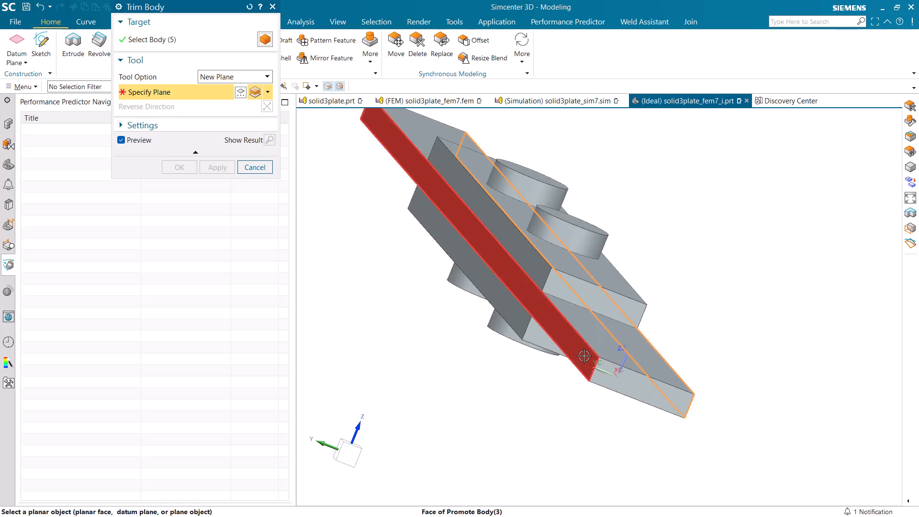
pyautogui.click(583, 358)
pyautogui.click(178, 168)
# Hide layers 2, 3 and 4 in the idealized part to leave only the two half bolts displayed
pyautogui.moveTo(499, 312); pyautogui.dragTo(469, 307, button='middle')
pyautogui.scroll(-5, 448, 300)
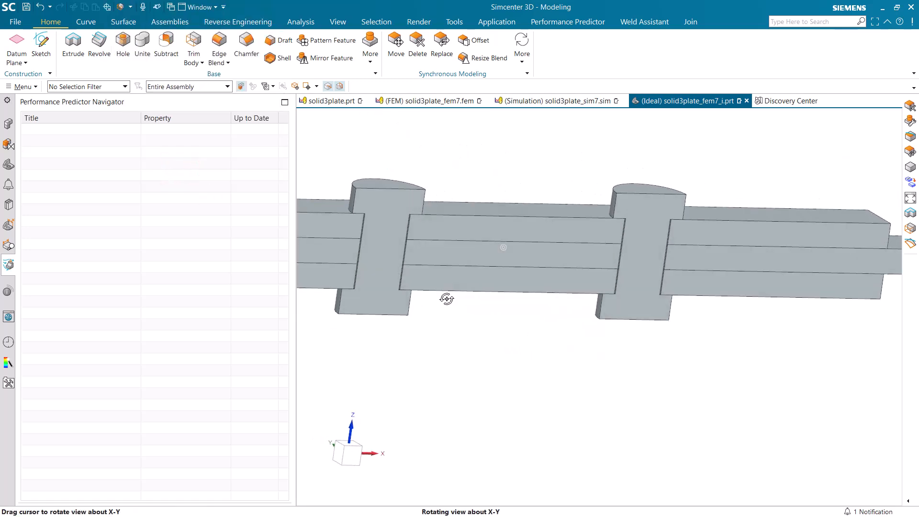
pyautogui.scroll(-4, 346, 216)
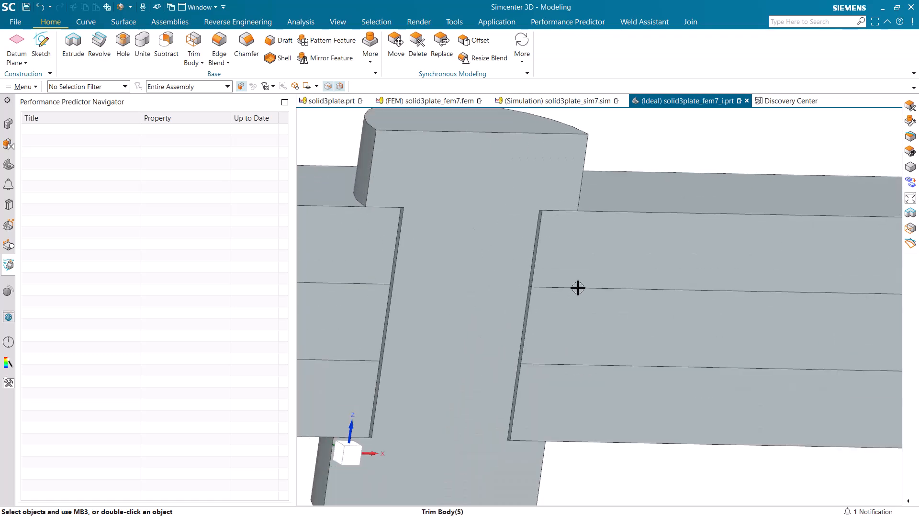
pyautogui.scroll(6, 606, 294)
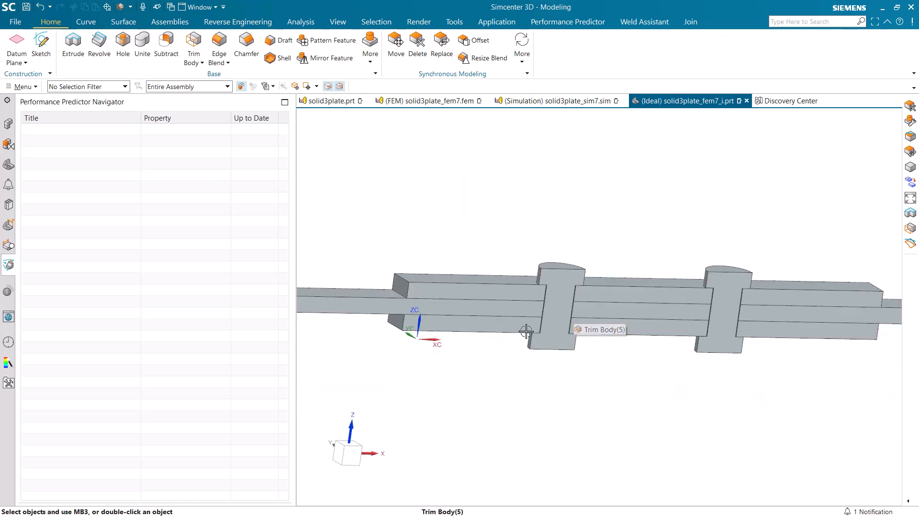
pyautogui.moveTo(500, 330); pyautogui.dragTo(524, 378, button='middle')
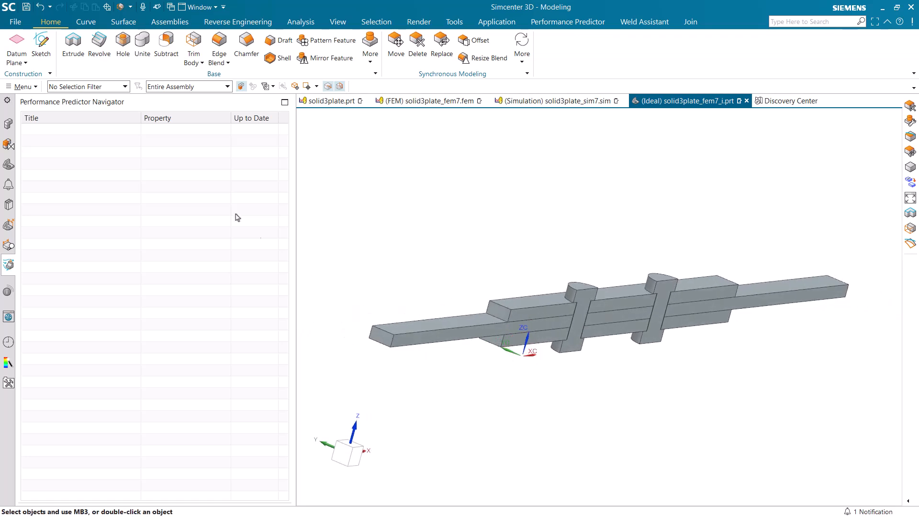
pyautogui.click(26, 87)
pyautogui.click(47, 141)
pyautogui.click(94, 143)
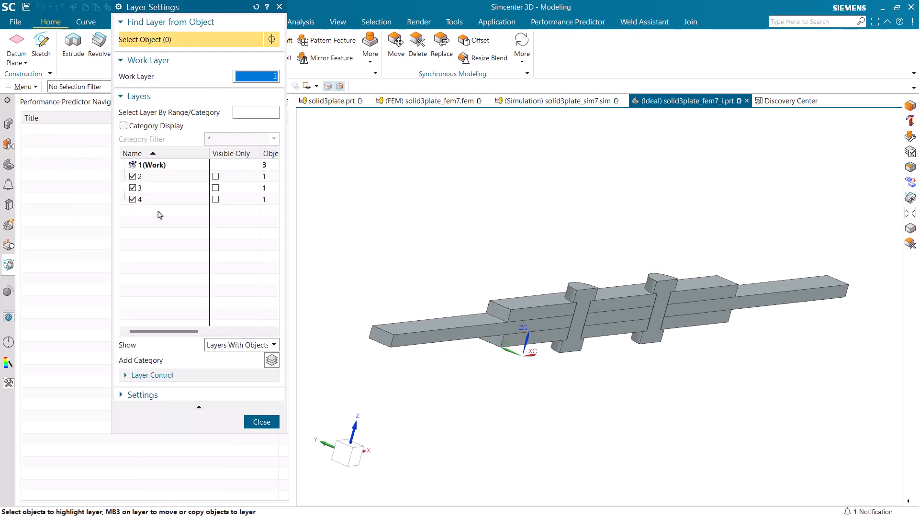
pyautogui.click(132, 177)
pyautogui.click(132, 188)
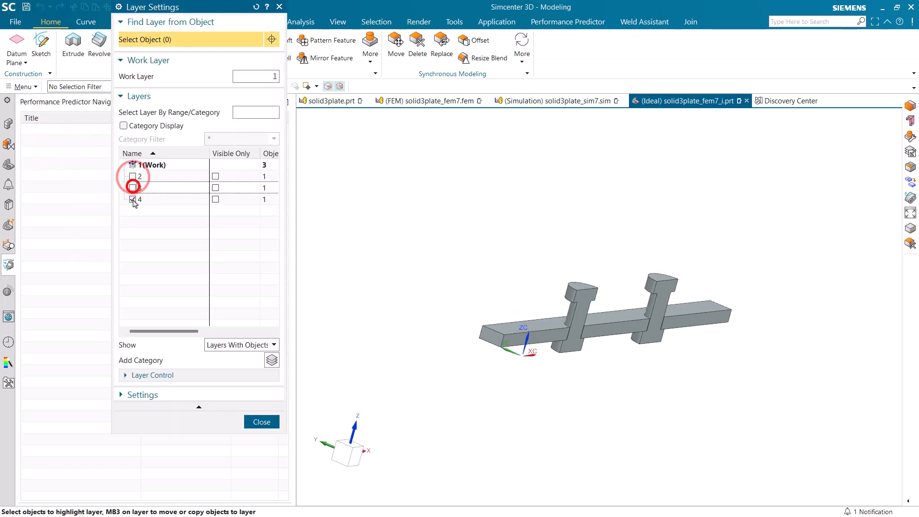
pyautogui.click(133, 199)
pyautogui.click(257, 422)
# Split the bolt nearest the origin with the Extrude tool option, using the shank's circular edge under the head as the section
pyautogui.moveTo(593, 353); pyautogui.dragTo(656, 318, button='middle')
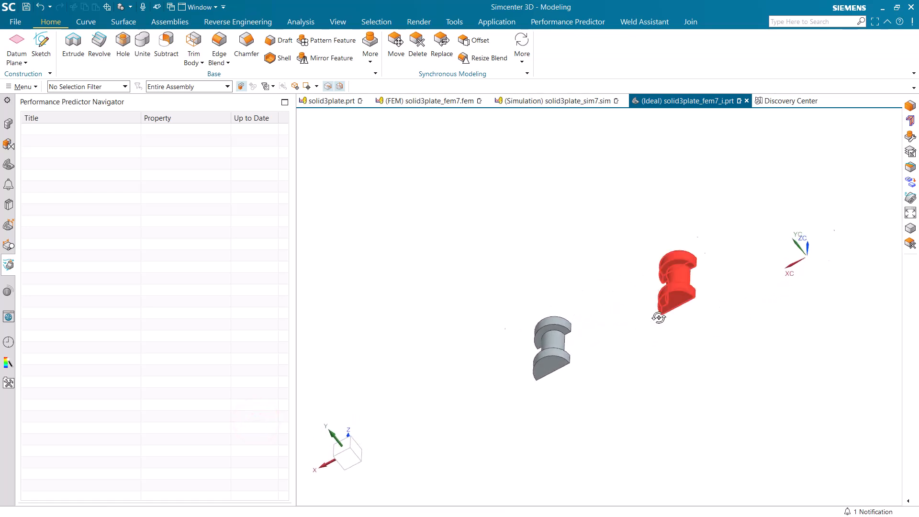
pyautogui.scroll(5, 657, 318)
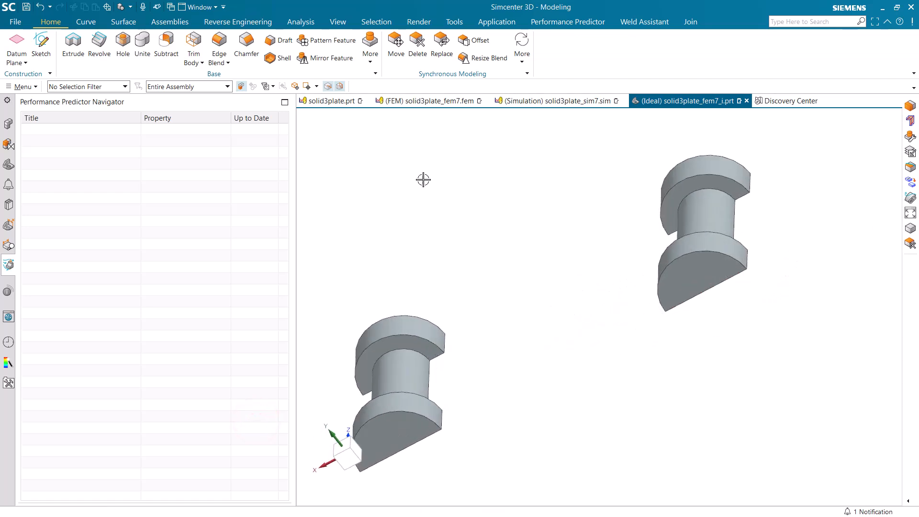
pyautogui.click(370, 46)
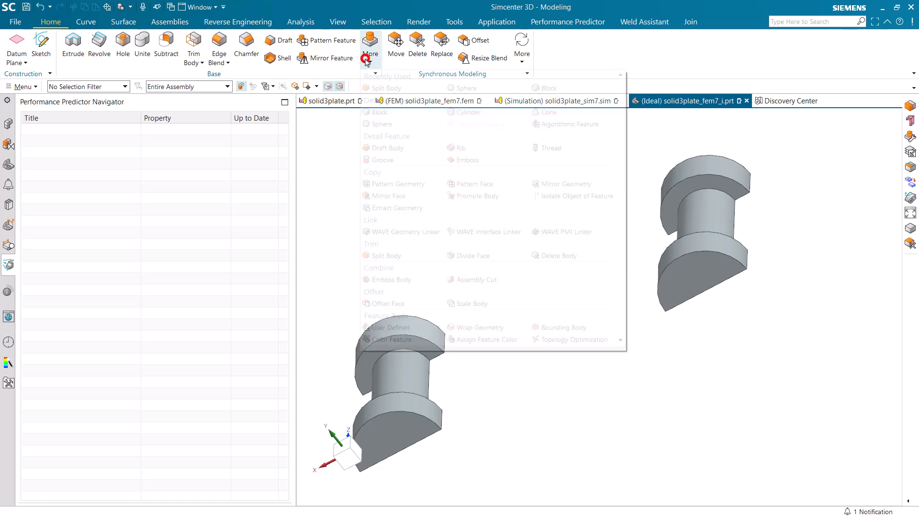
pyautogui.click(383, 257)
pyautogui.click(702, 222)
pyautogui.click(245, 76)
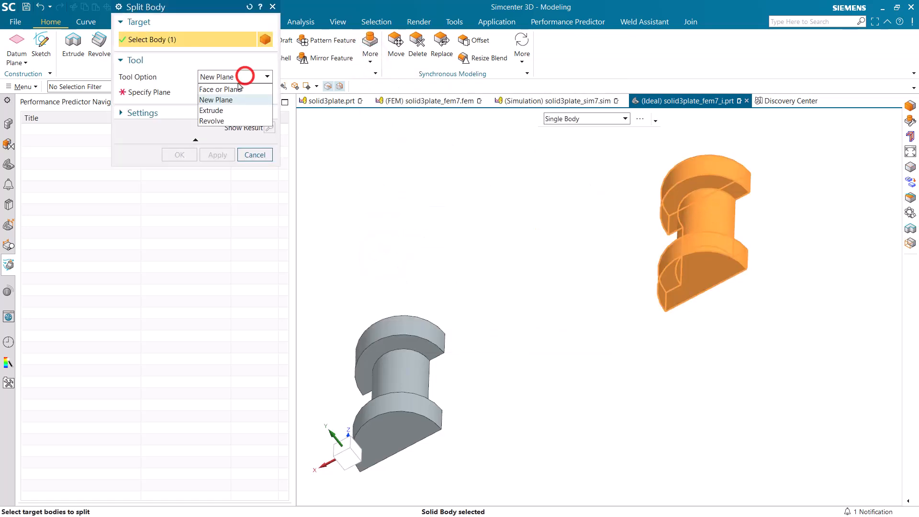
pyautogui.click(225, 110)
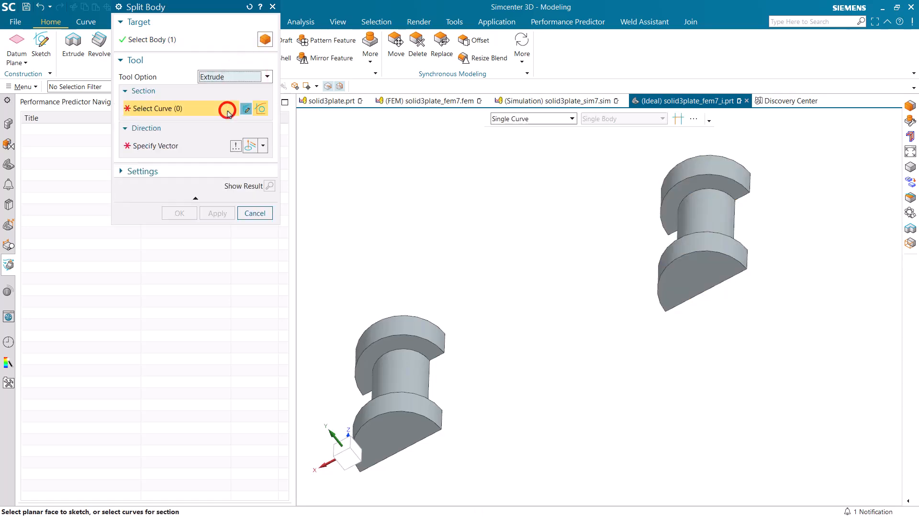
pyautogui.click(710, 192)
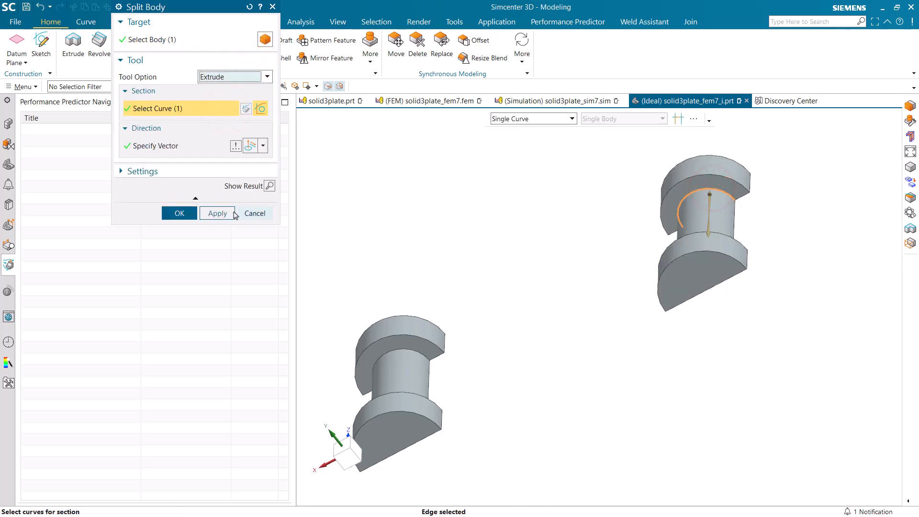
pyautogui.click(220, 213)
# Split the bolt farther from the origin by extruding its shank's circular edge
pyautogui.click(397, 382)
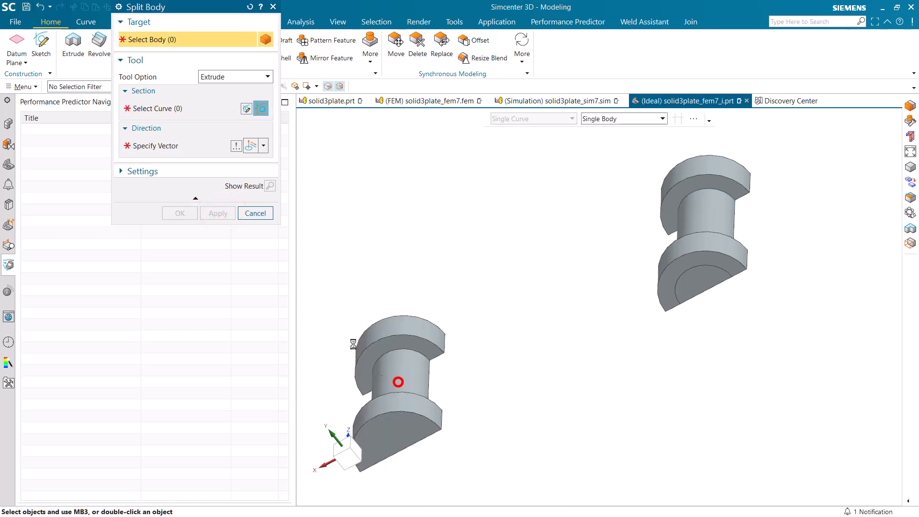
pyautogui.click(181, 108)
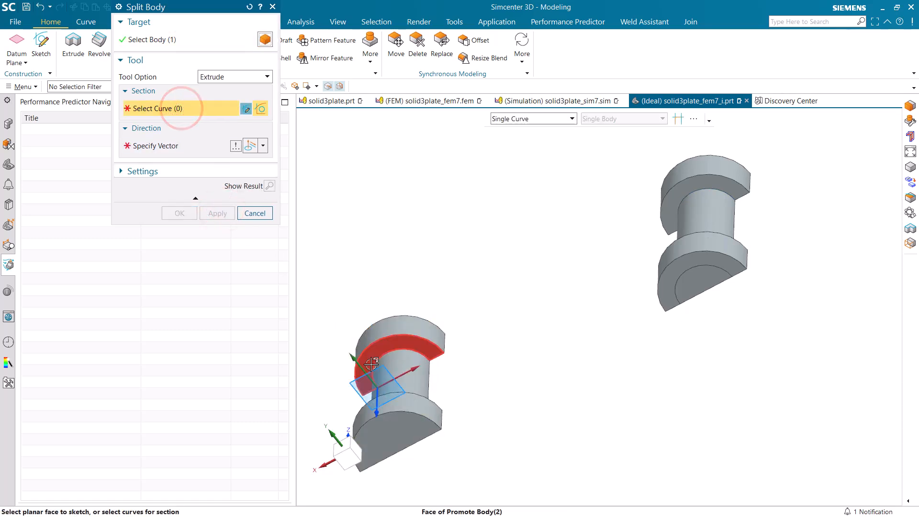
pyautogui.click(378, 358)
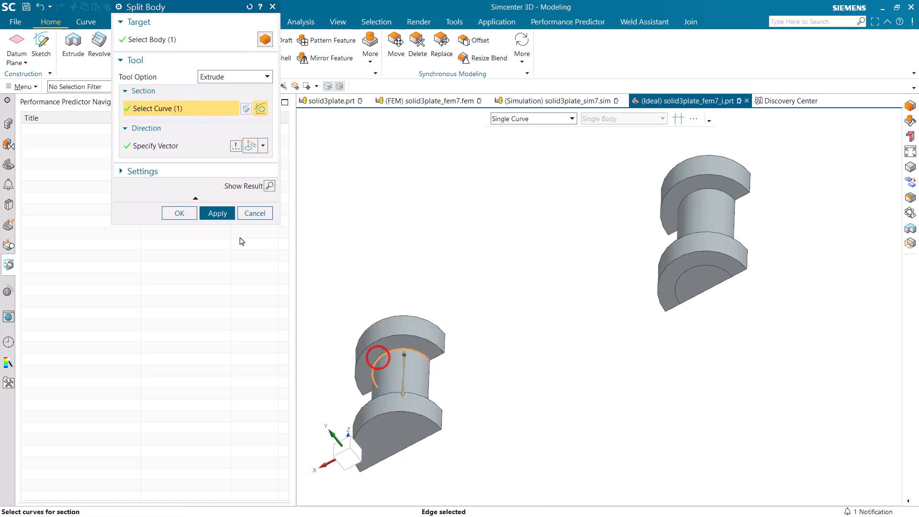
pyautogui.click(181, 213)
pyautogui.moveTo(458, 240); pyautogui.dragTo(380, 292, button='middle')
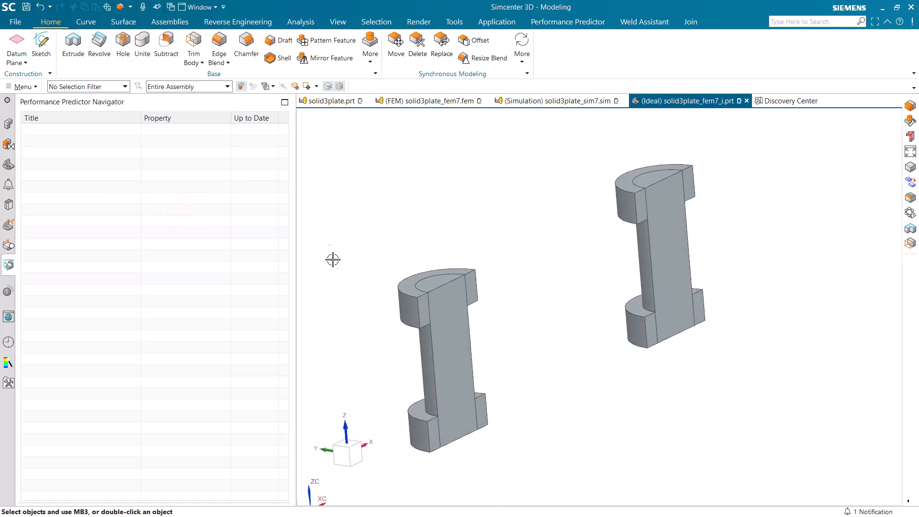
# Split both bolt shank bodies at mid-length with a new plane midway between a shank body's two end faces
pyautogui.click(371, 64)
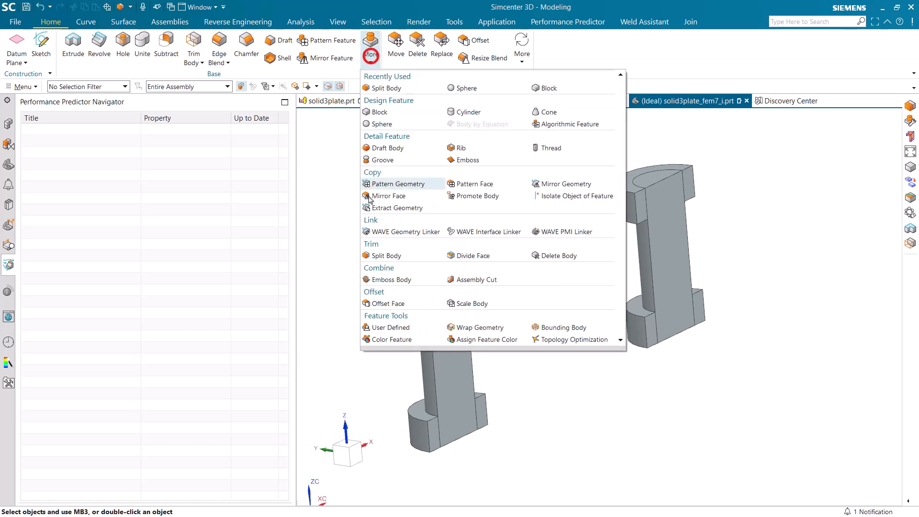
pyautogui.click(393, 252)
pyautogui.click(461, 356)
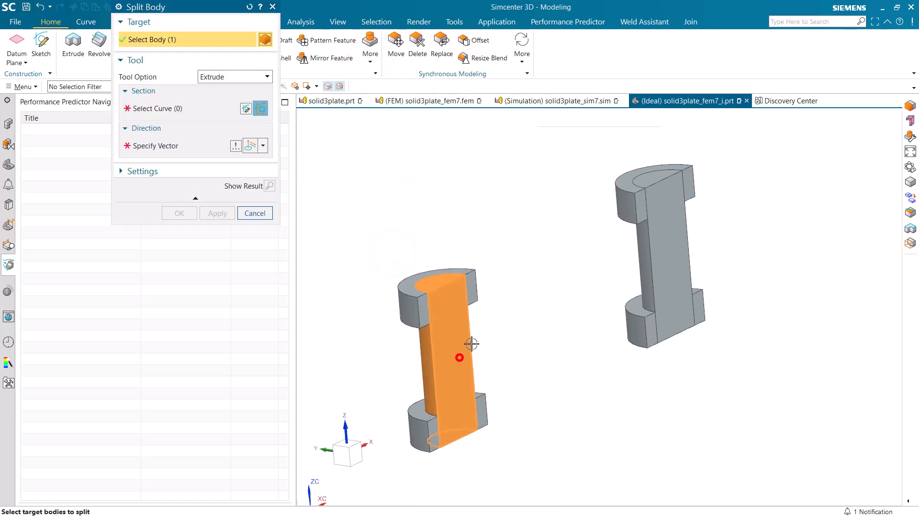
pyautogui.click(651, 271)
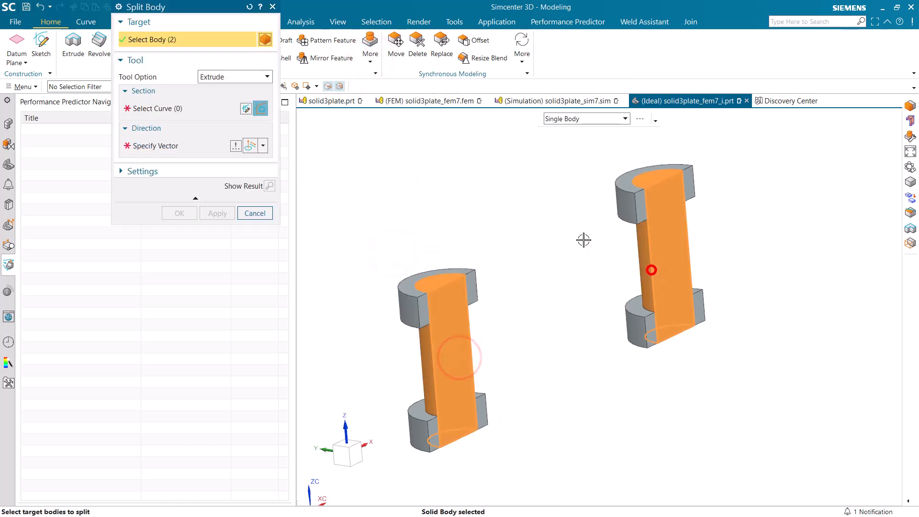
pyautogui.click(208, 78)
pyautogui.click(216, 99)
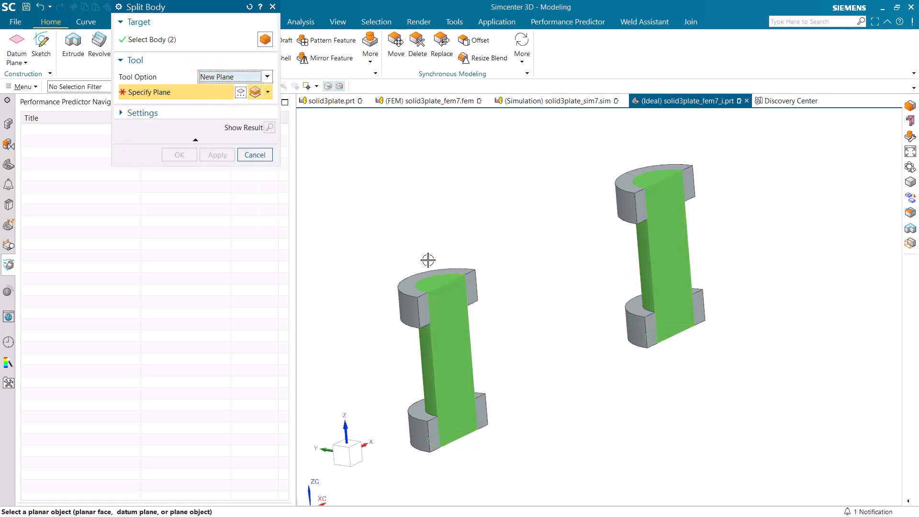
pyautogui.moveTo(434, 281); pyautogui.dragTo(428, 258, button='middle')
pyautogui.click(447, 328)
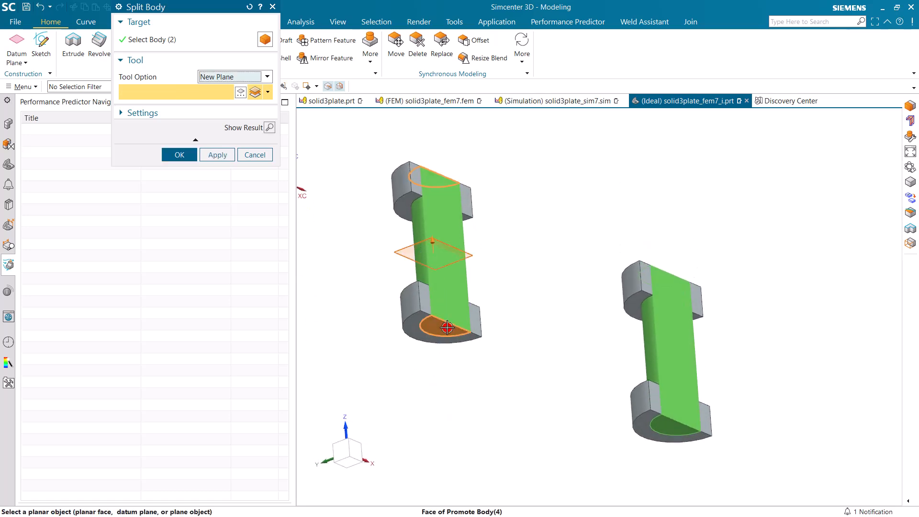
pyautogui.click(180, 155)
pyautogui.moveTo(354, 220); pyautogui.dragTo(348, 252, button='middle')
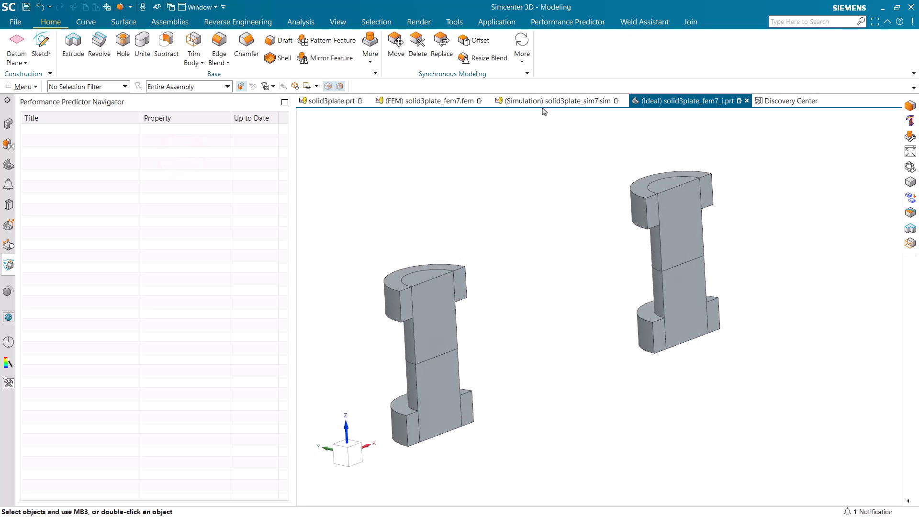
# Display the FEM file, close the polygon body update log and hide layers 2, 3 and 4 to isolate the bolts
pyautogui.click(447, 101)
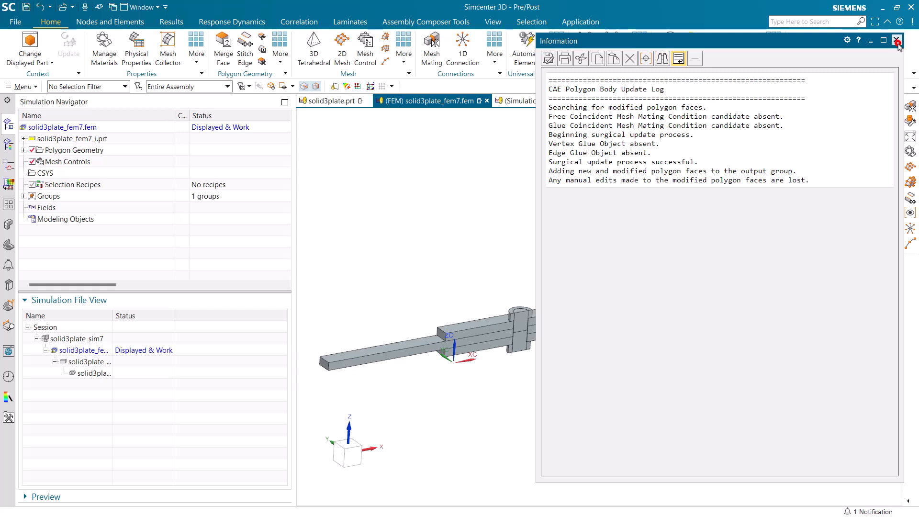
pyautogui.click(897, 40)
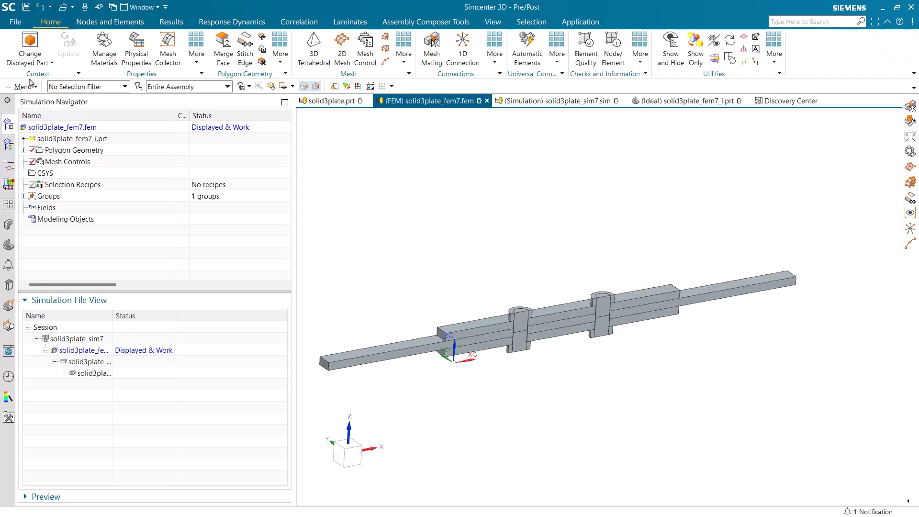
pyautogui.hotkey('ctrl', 'l')
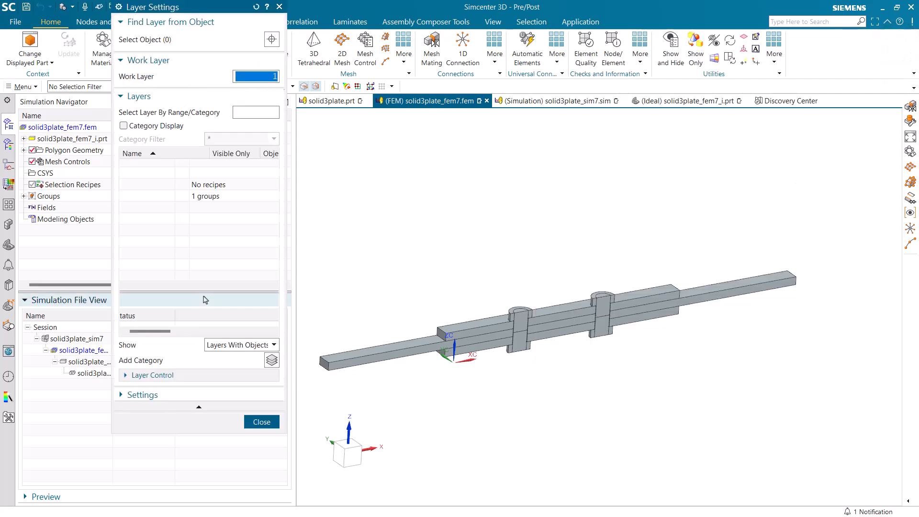
pyautogui.click(132, 177)
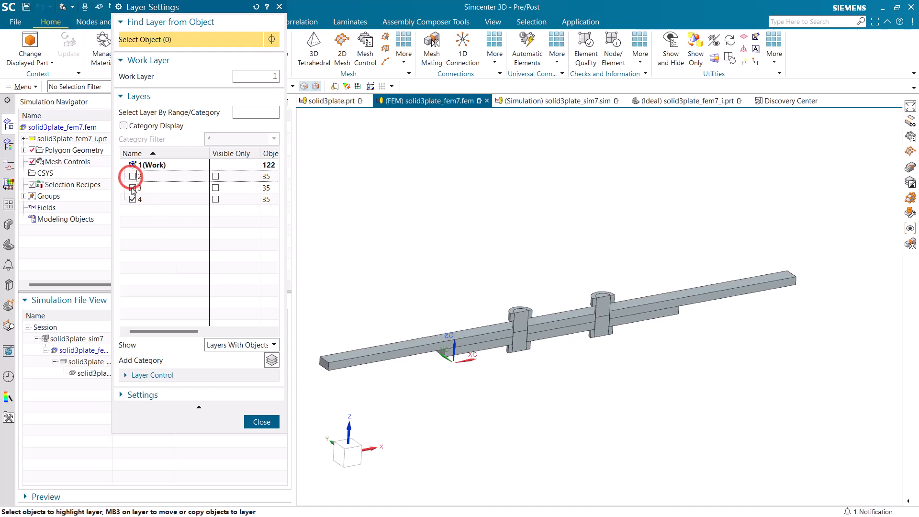
pyautogui.click(132, 188)
pyautogui.click(262, 422)
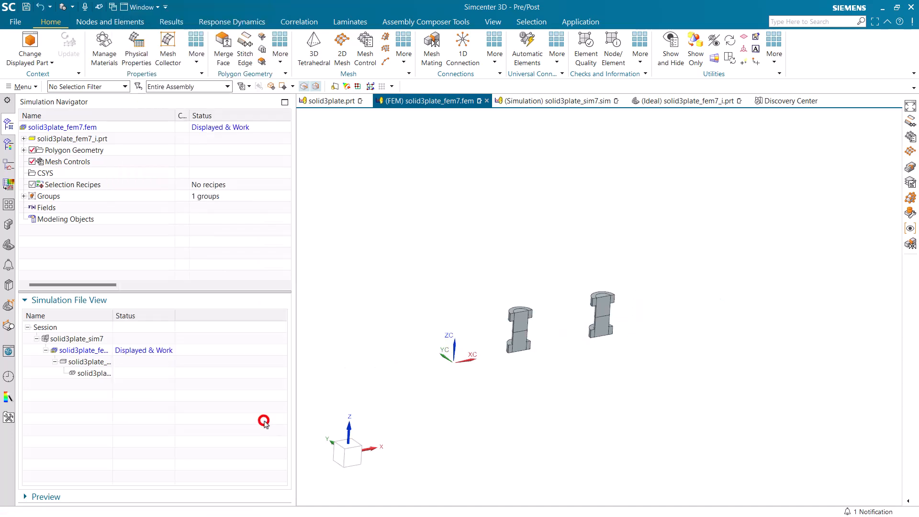
# Create automatic glue coincident mesh mating conditions between all split bolt bodies, using All Pairs and a 0.001 in search distance
pyautogui.click(432, 53)
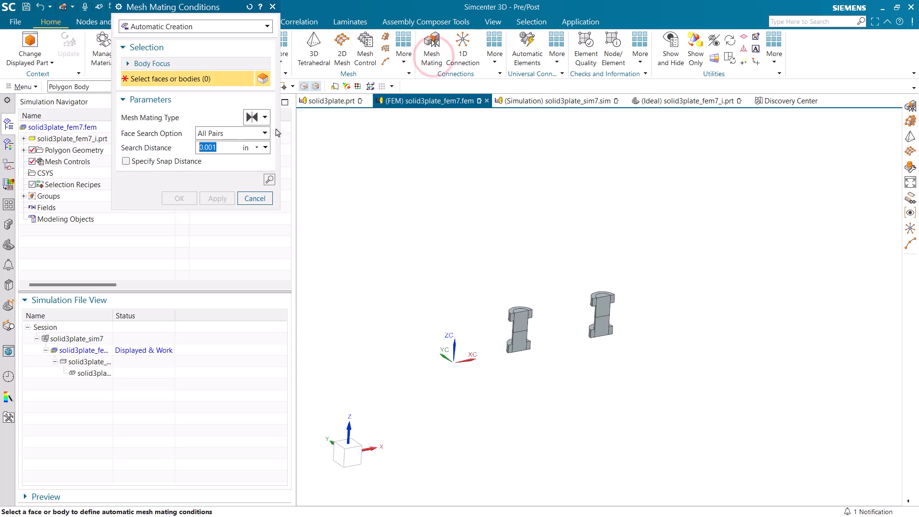
pyautogui.moveTo(485, 259); pyautogui.dragTo(628, 391)
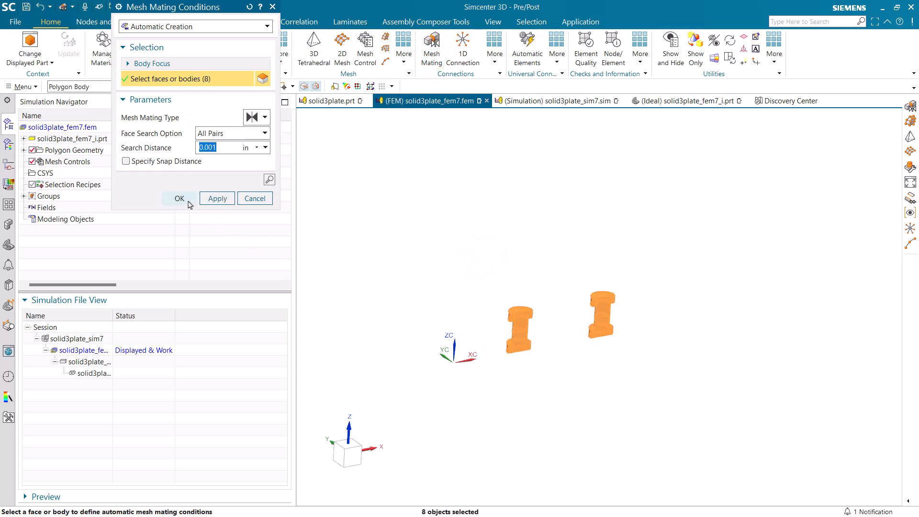
pyautogui.click(179, 198)
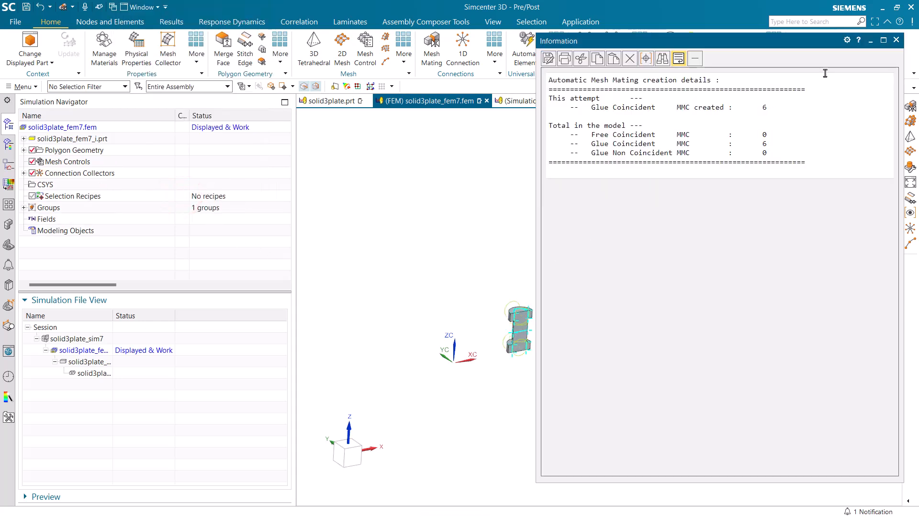
pyautogui.click(896, 39)
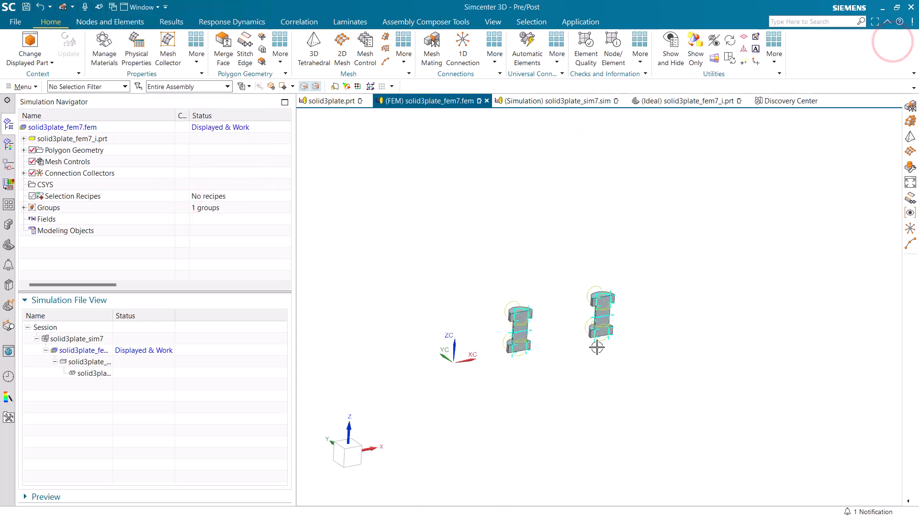
# Generate a multi-body automatic swept mesh on all bolt bodies using CHEXA(8) elements with a 0.06 in source element size
pyautogui.scroll(5, 599, 341)
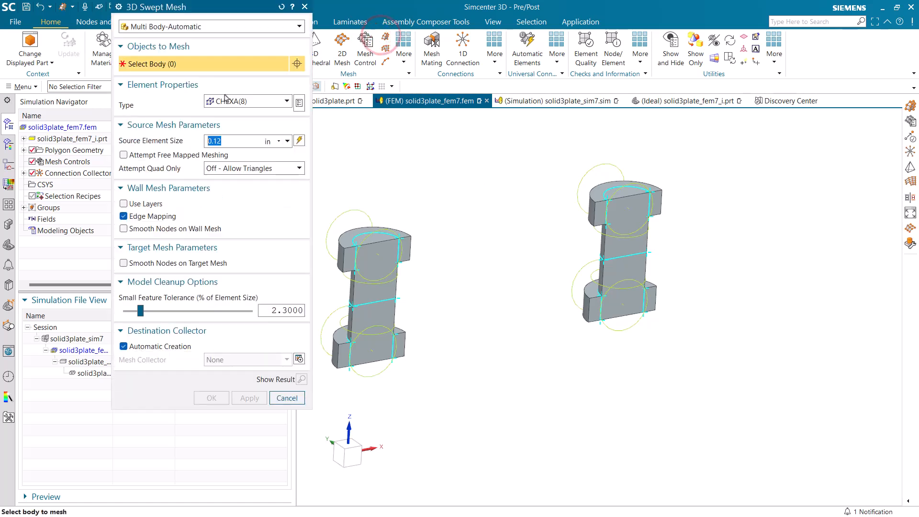
pyautogui.moveTo(322, 399); pyautogui.dragTo(709, 150)
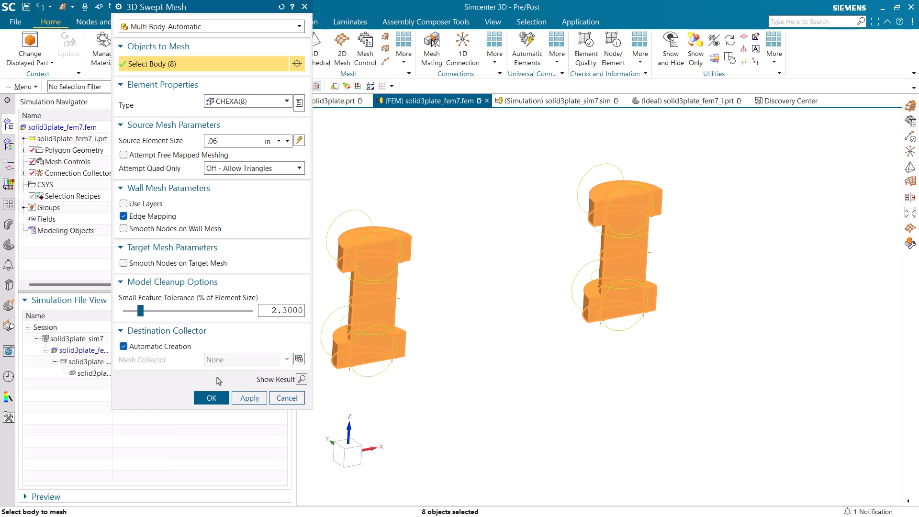
pyautogui.click(213, 398)
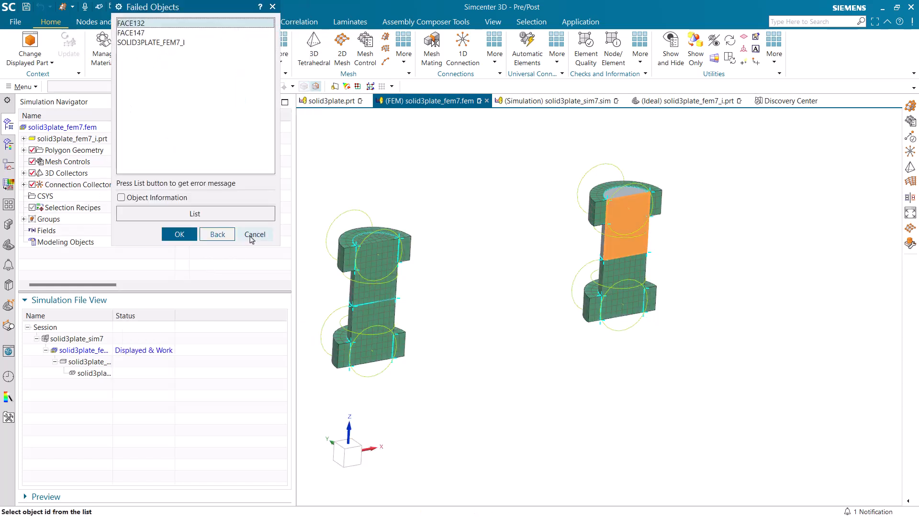
pyautogui.scroll(4, 659, 252)
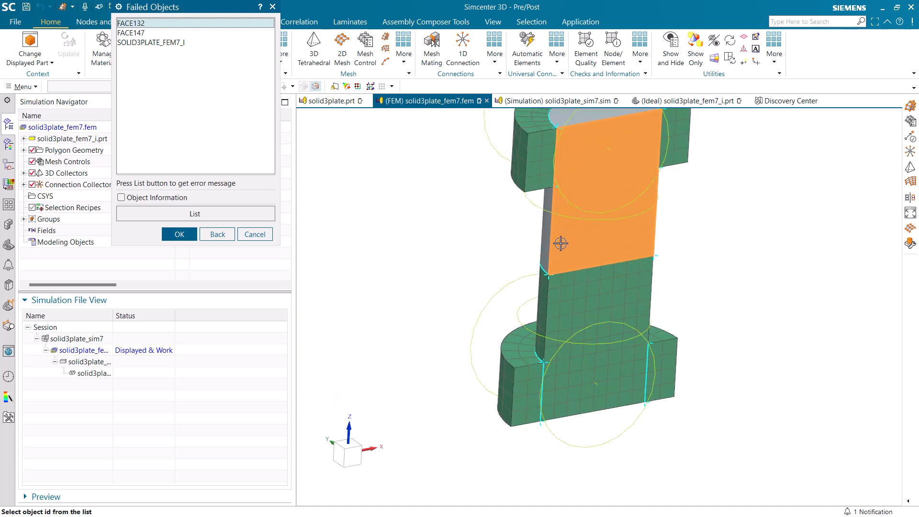
pyautogui.click(241, 237)
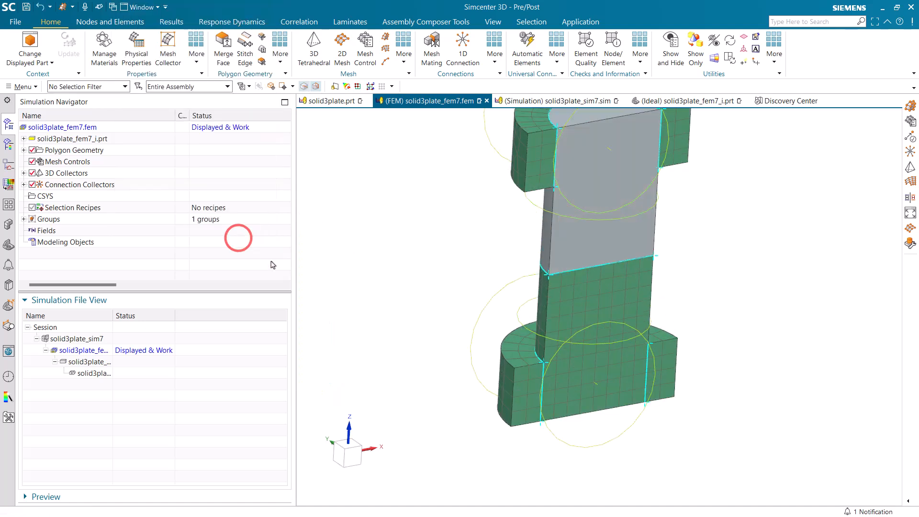
# Delete the mesh on the outer head of the bolt farther from the origin
pyautogui.click(105, 87)
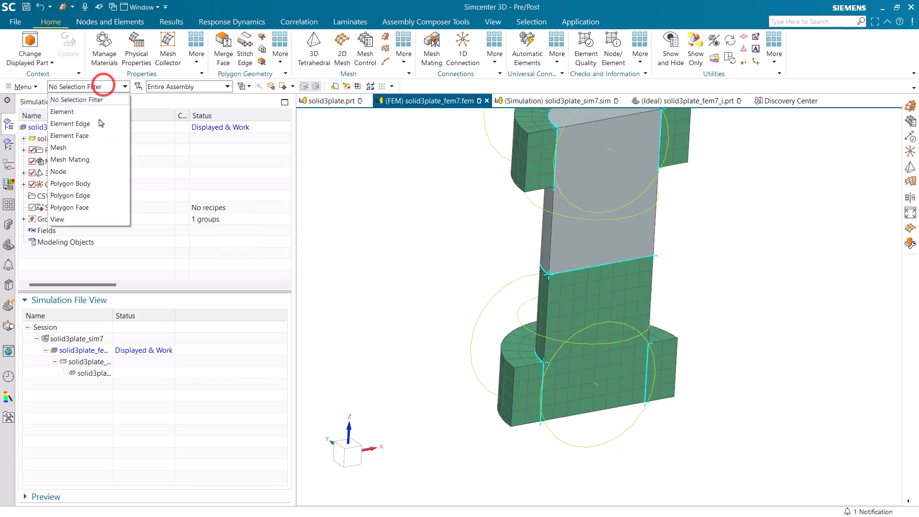
pyautogui.click(96, 147)
pyautogui.click(523, 156)
pyautogui.rightClick(524, 153)
pyautogui.click(546, 144)
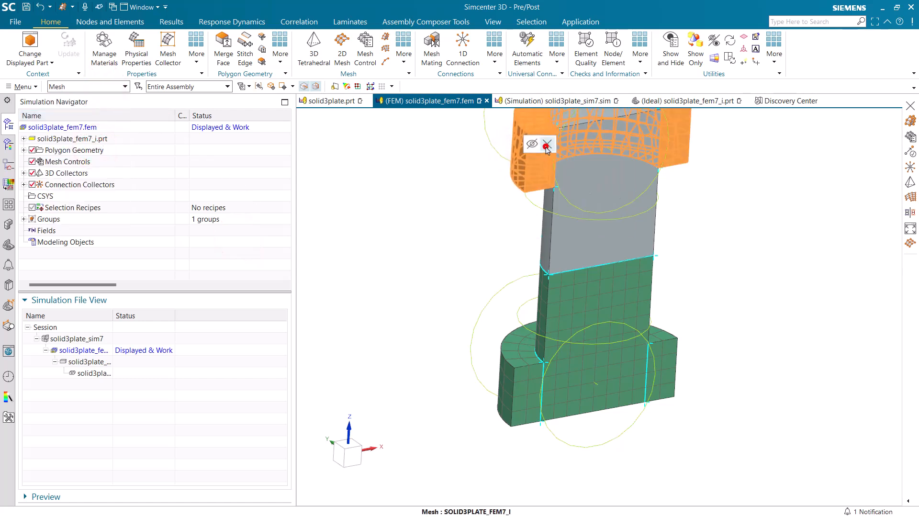
# Sweep-mesh the farther bolt's upper shank half and then its head at 0.06 in, using the existing SOLID3PLATE_FEM7_I mesh collector
pyautogui.click(381, 37)
pyautogui.click(574, 224)
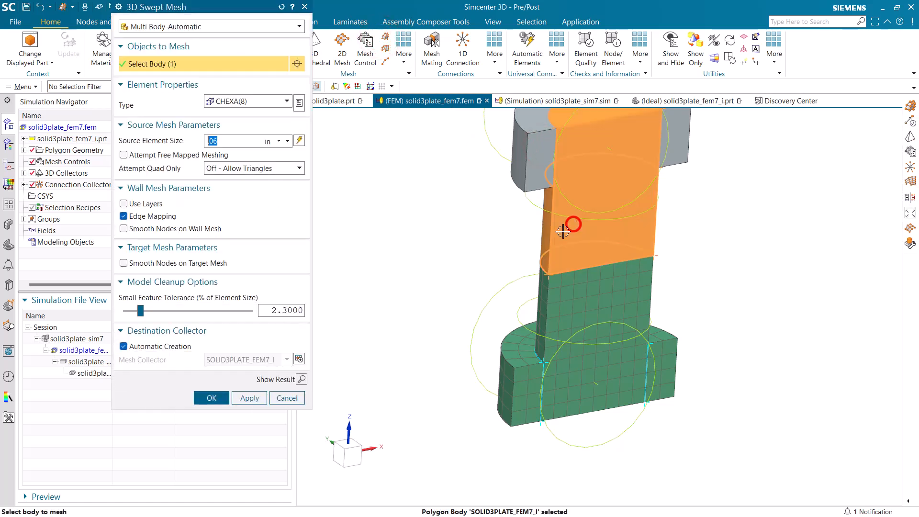
pyautogui.click(180, 351)
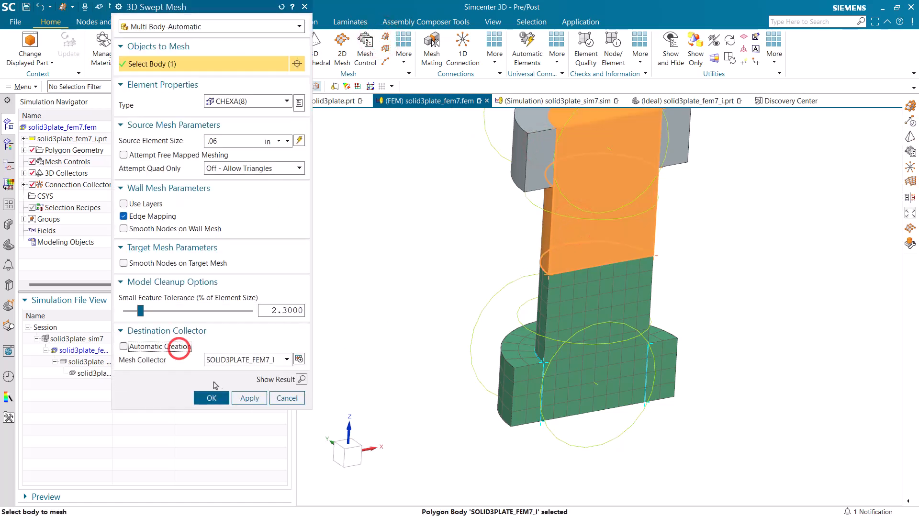
pyautogui.click(243, 398)
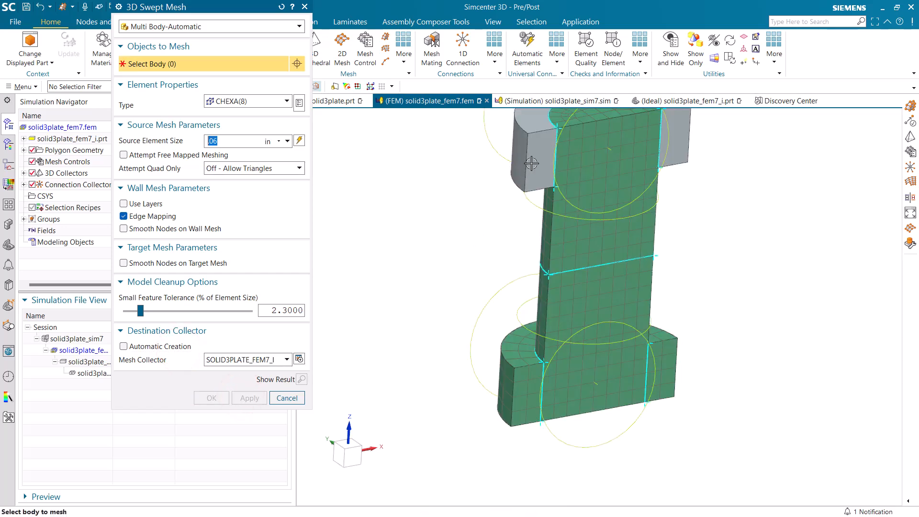
pyautogui.click(531, 164)
pyautogui.click(212, 400)
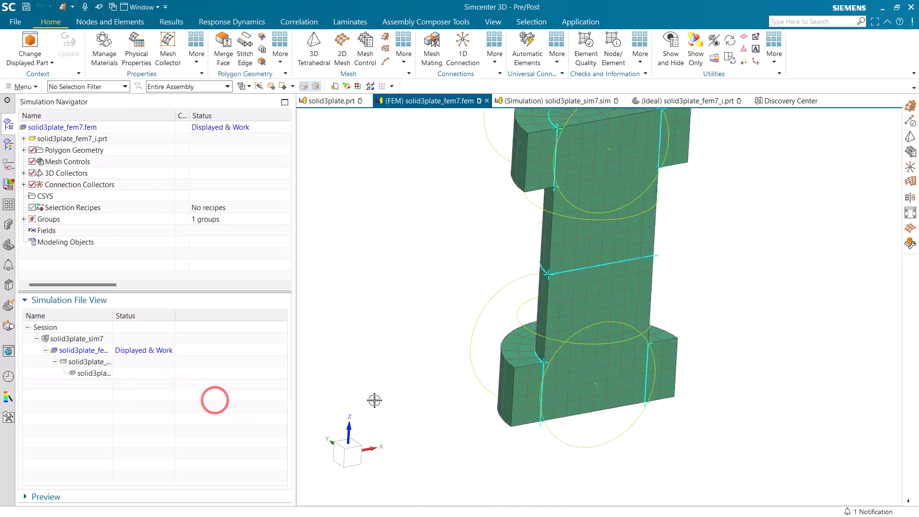
pyautogui.scroll(-1, 456, 454)
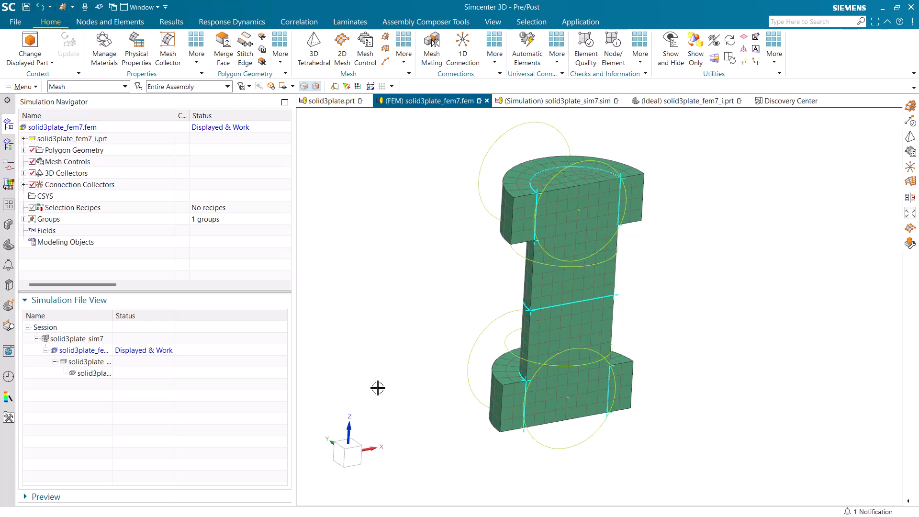
# Make layer 2 the work layer and hide layer 1 to isolate the plate
pyautogui.click(160, 263)
pyautogui.hotkey('ctrl', 'l')
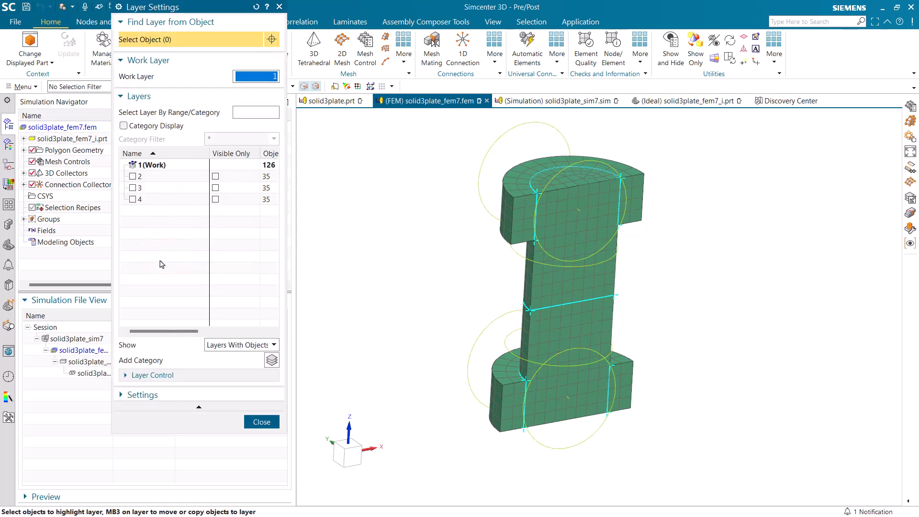
pyautogui.rightClick(158, 178)
pyautogui.click(166, 185)
pyautogui.click(133, 165)
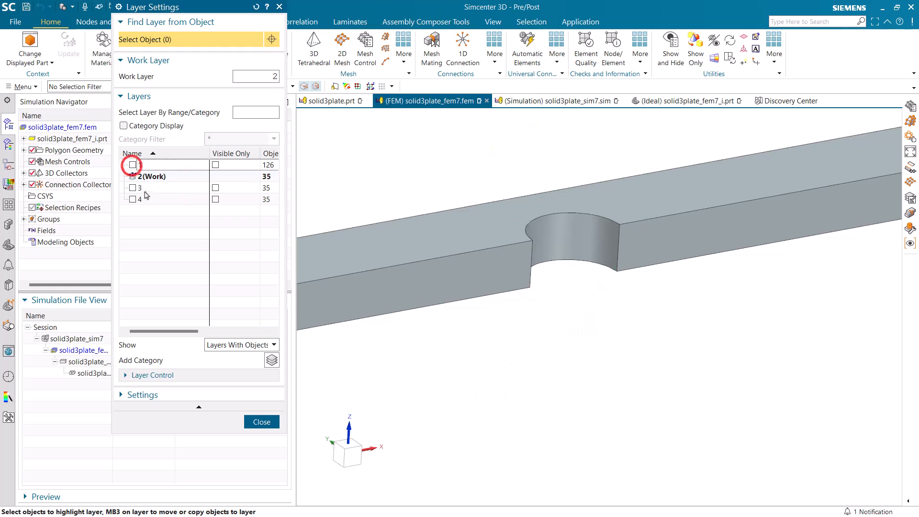
pyautogui.click(262, 422)
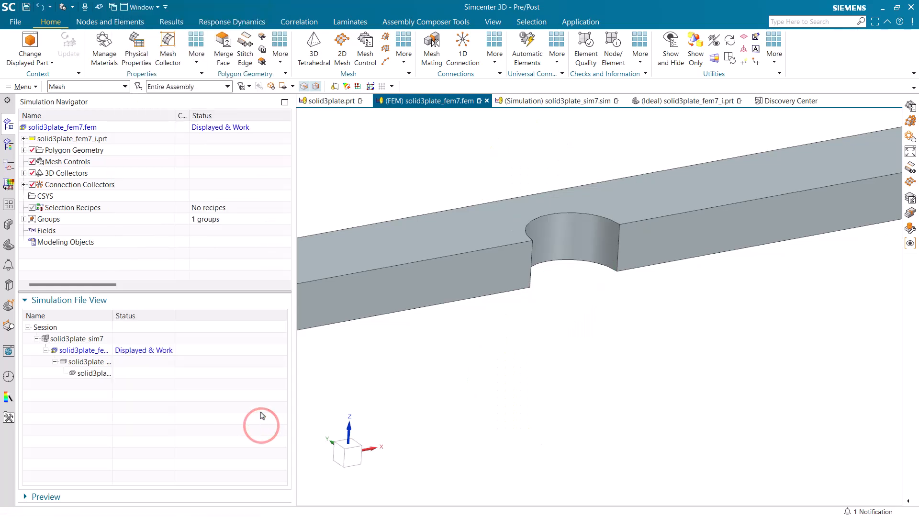
# Add a Weld Row mesh control around both holes on the plate's top face with 2 layers, 0.12 in layer depth and 0.06 in element size
pyautogui.scroll(-3, 377, 384)
pyautogui.scroll(-3, 703, 283)
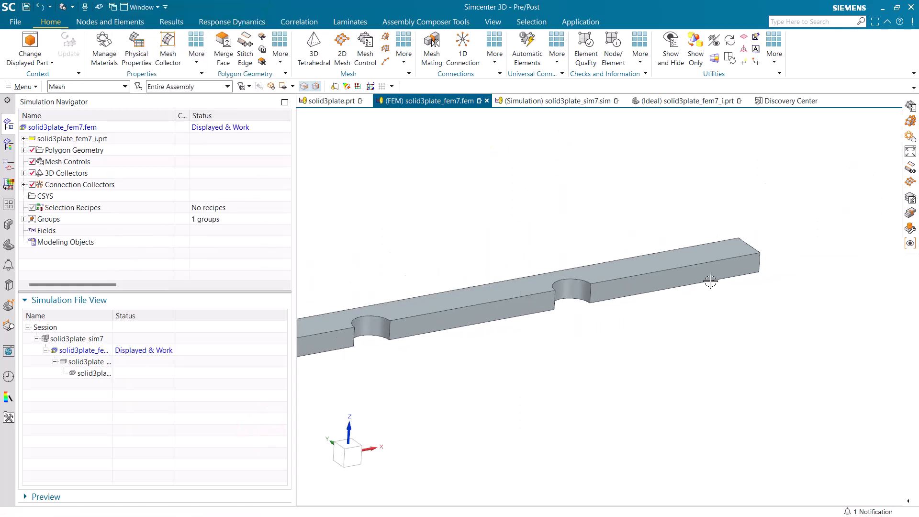
pyautogui.scroll(2, 418, 351)
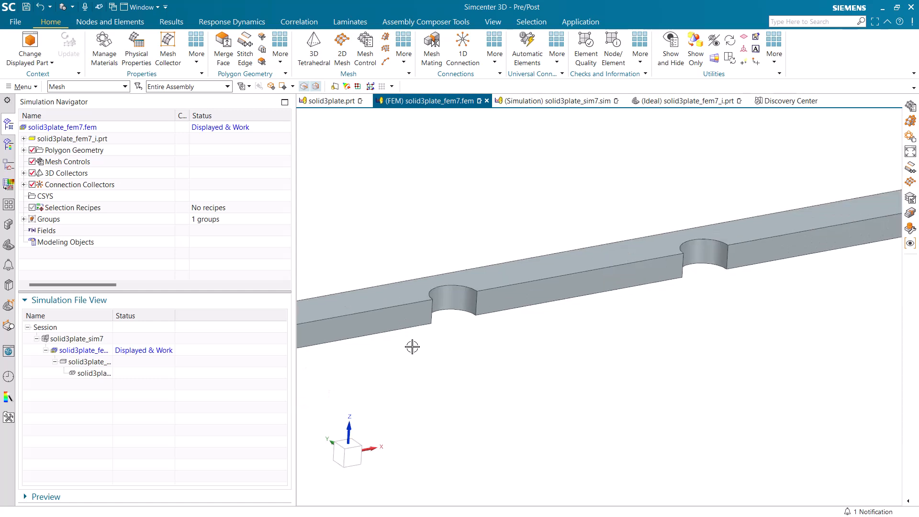
pyautogui.click(364, 51)
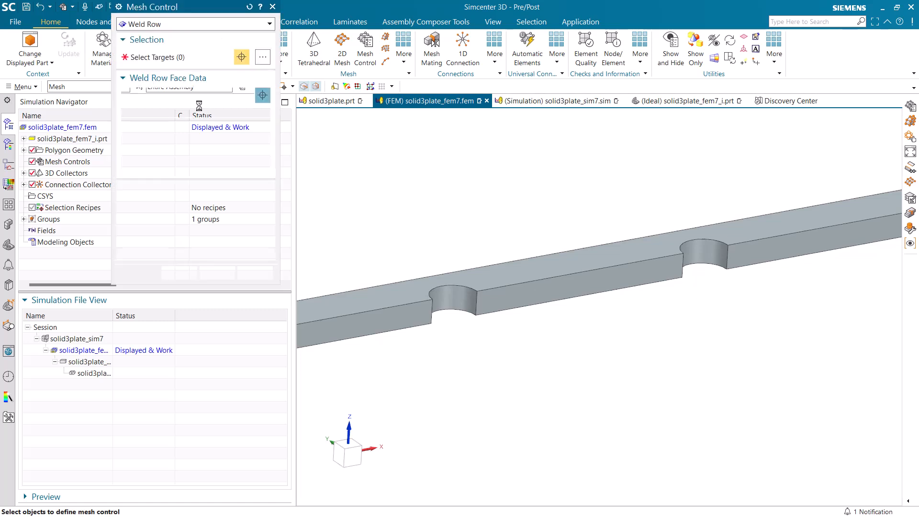
pyautogui.click(190, 25)
pyautogui.click(191, 25)
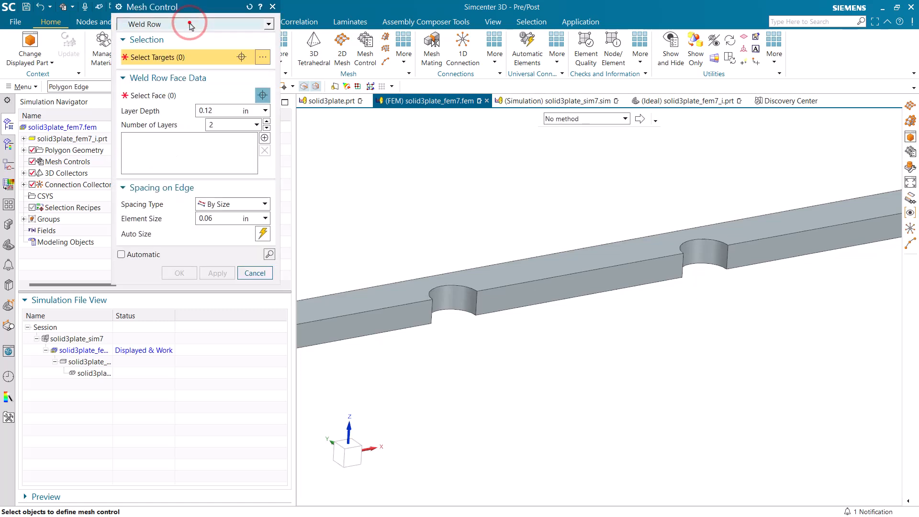
pyautogui.click(472, 284)
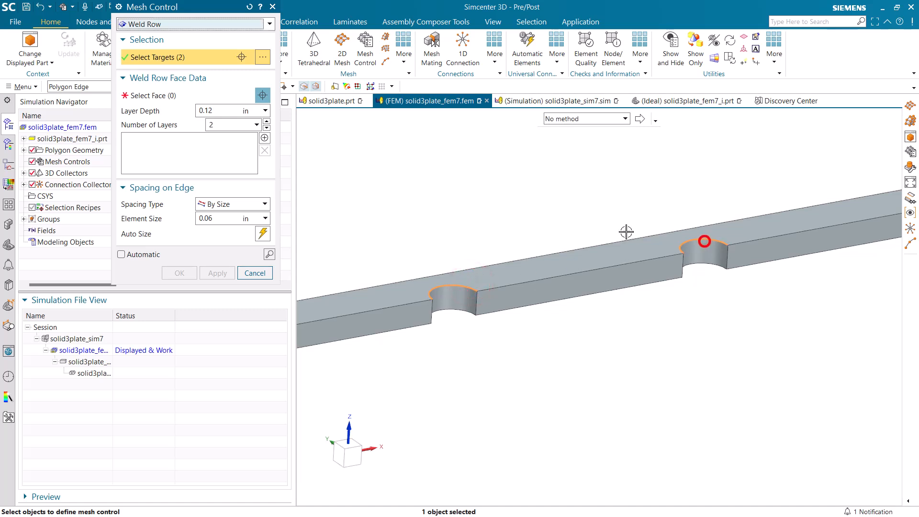
pyautogui.click(137, 96)
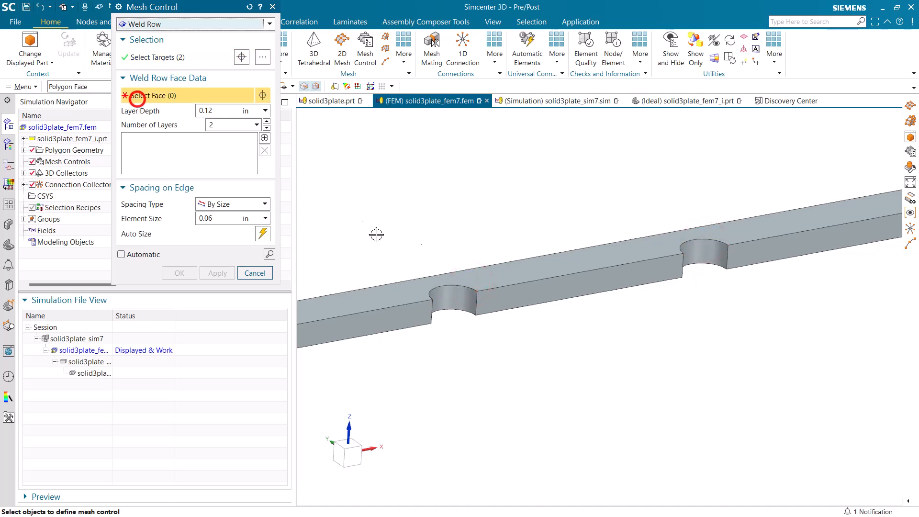
pyautogui.click(496, 271)
pyautogui.scroll(2, 487, 270)
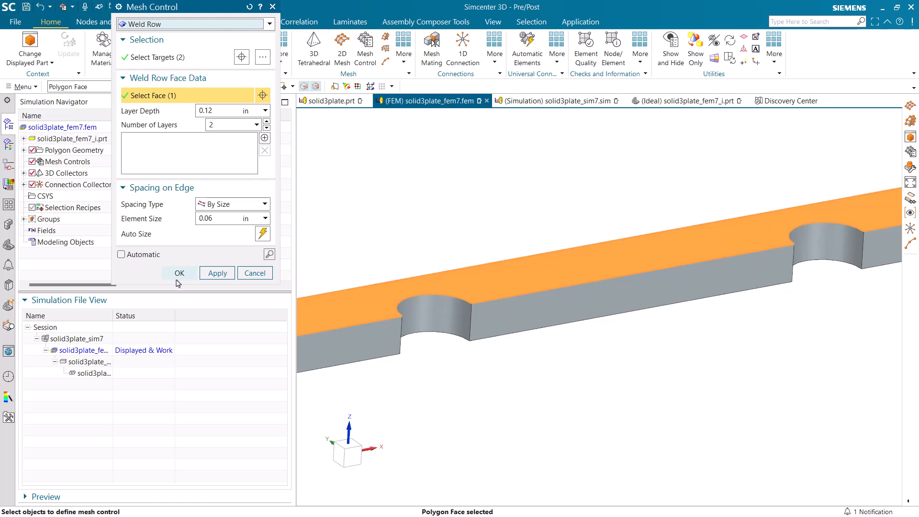
pyautogui.click(179, 274)
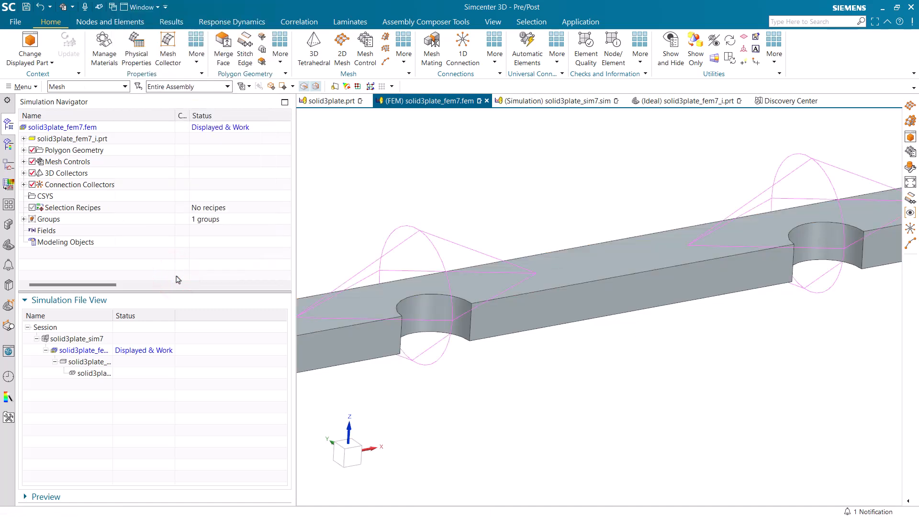
# Create a 0.12 in CQUAD4 Paver mesh on the plate's top face with Export Mesh to Solver turned off
pyautogui.click(342, 54)
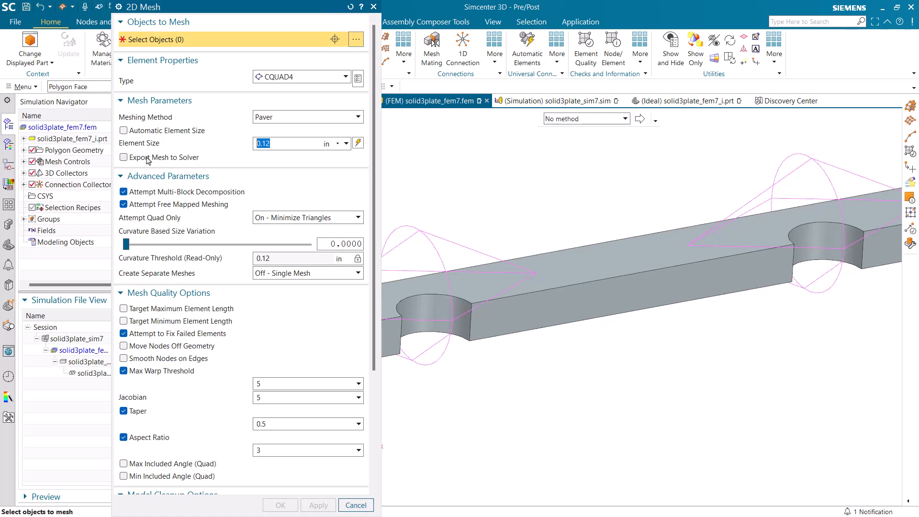
pyautogui.click(125, 158)
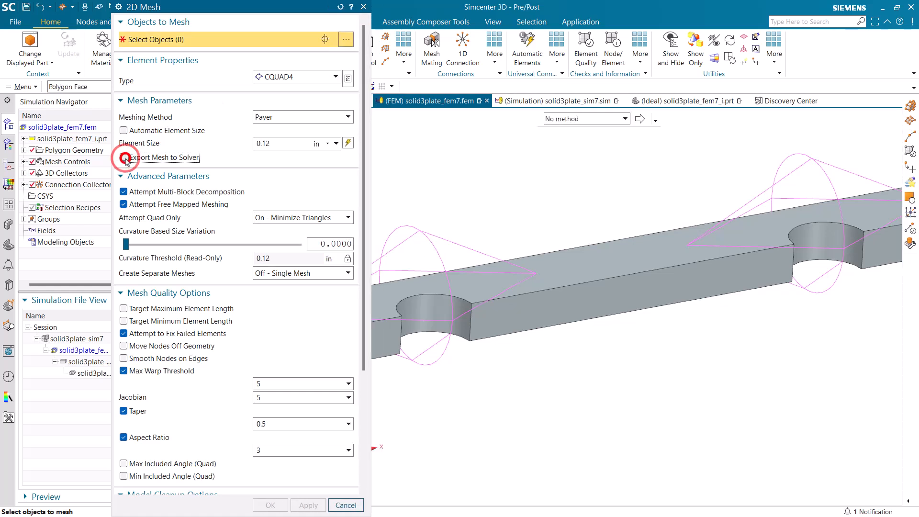
pyautogui.click(526, 287)
pyautogui.scroll(-2, 675, 286)
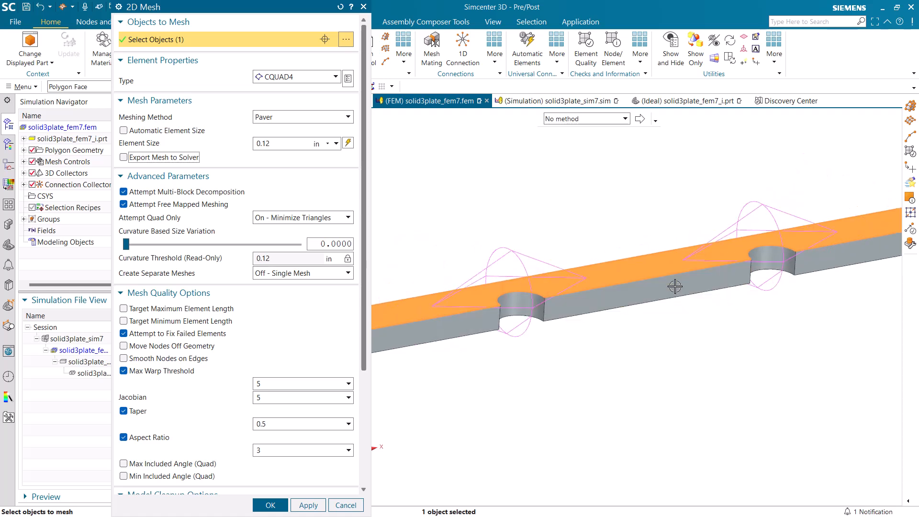
pyautogui.moveTo(363, 322); pyautogui.dragTo(362, 442)
pyautogui.click(269, 506)
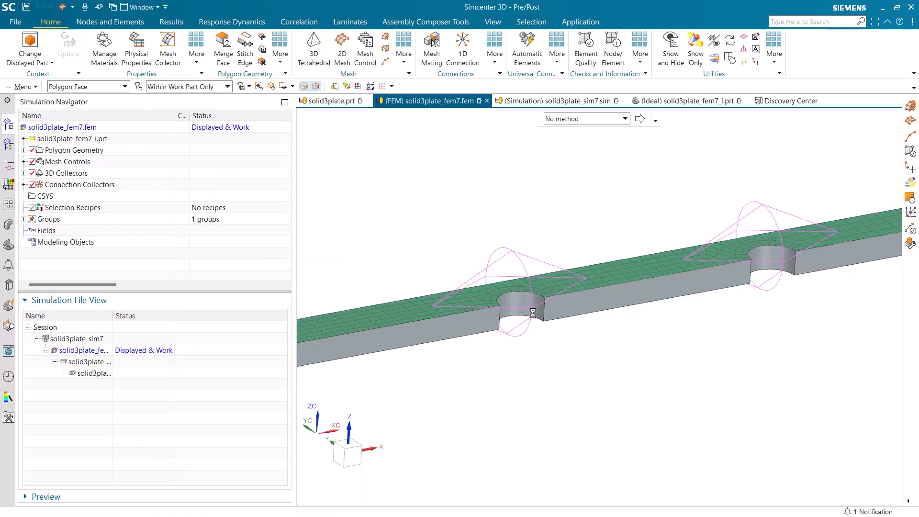
# Sweep-mesh the layer 2 plate with CHEXA(8) elements at 0.06 in source size, using the existing SOLID3PLATE_FEM7_I mesh collector
pyautogui.scroll(3, 533, 314)
pyautogui.moveTo(533, 314); pyautogui.dragTo(443, 340, button='middle')
pyautogui.scroll(-3, 470, 238)
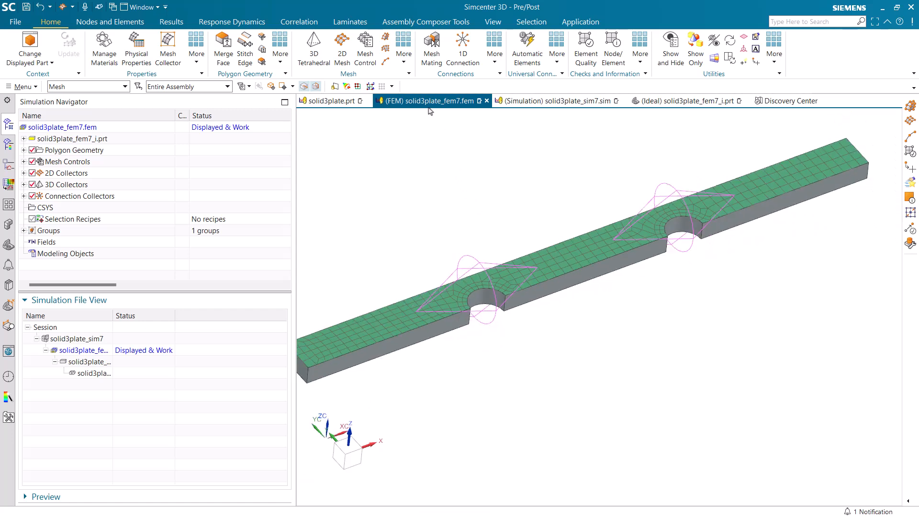
pyautogui.click(385, 38)
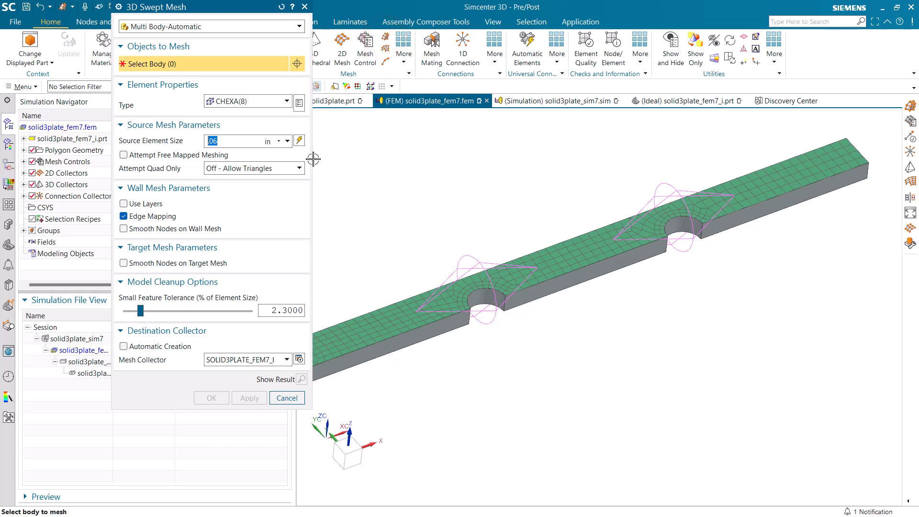
pyautogui.click(427, 310)
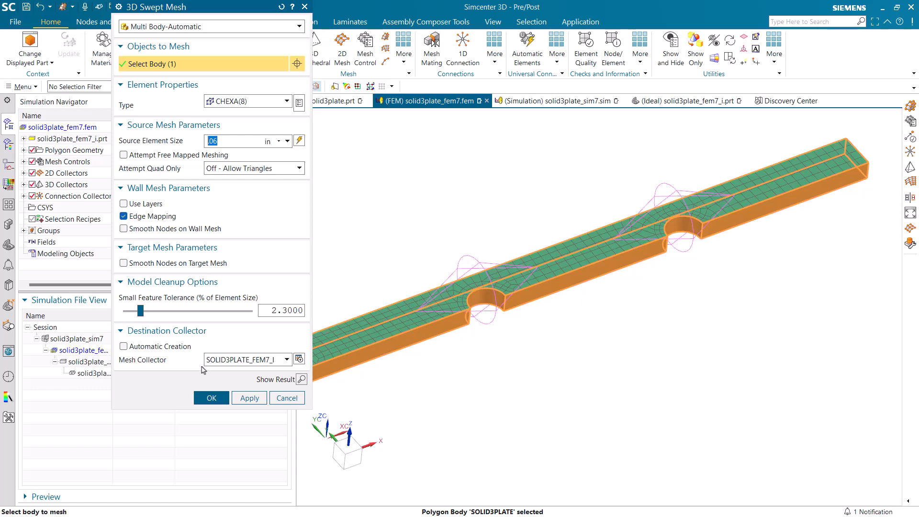
pyautogui.click(205, 399)
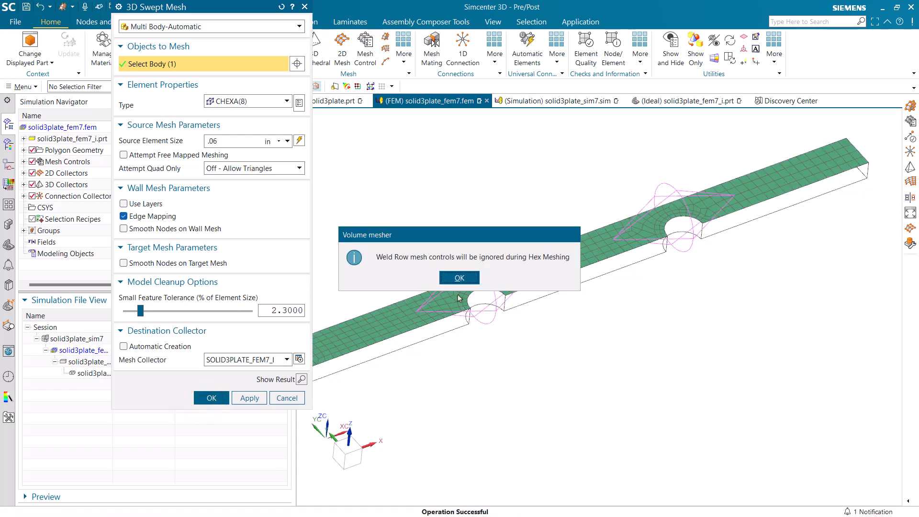
pyautogui.click(459, 277)
pyautogui.scroll(6, 470, 329)
pyautogui.moveTo(427, 305); pyautogui.dragTo(411, 222, button='middle')
pyautogui.scroll(-3, 476, 386)
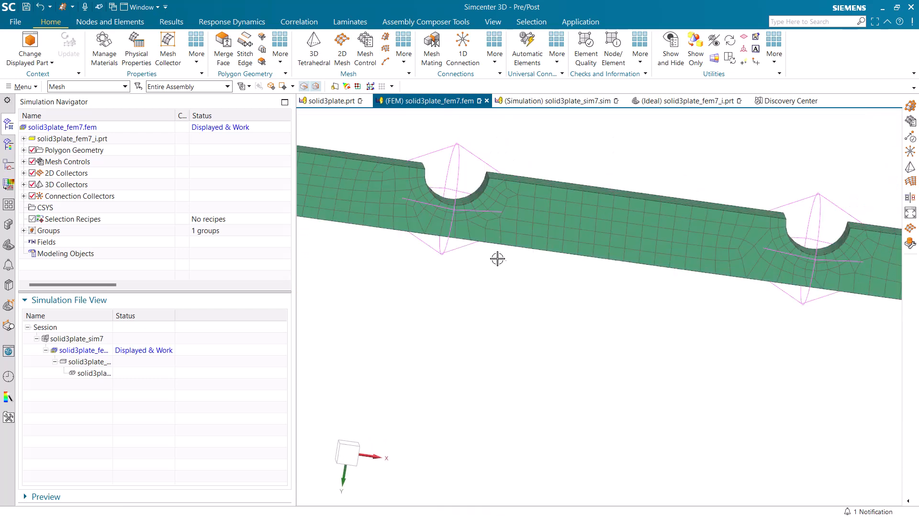
pyautogui.moveTo(528, 230); pyautogui.dragTo(564, 324, button='middle')
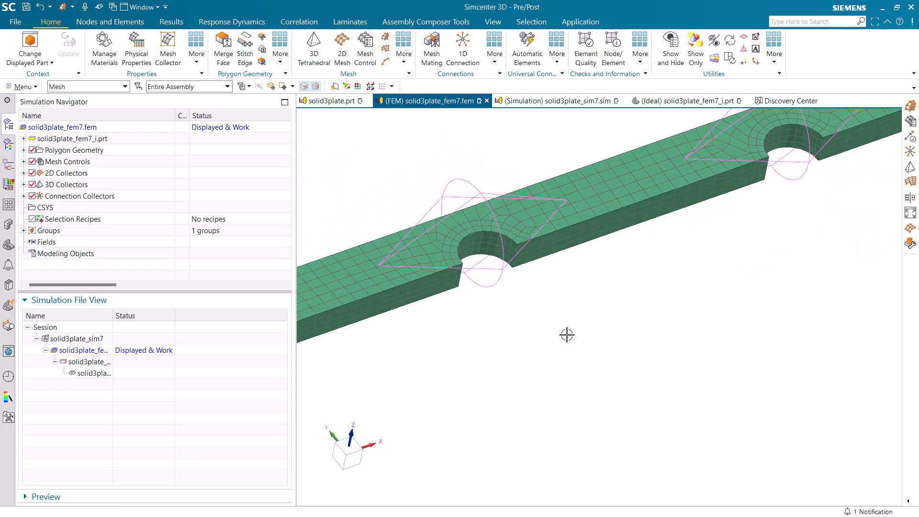
pyautogui.scroll(-3, 598, 413)
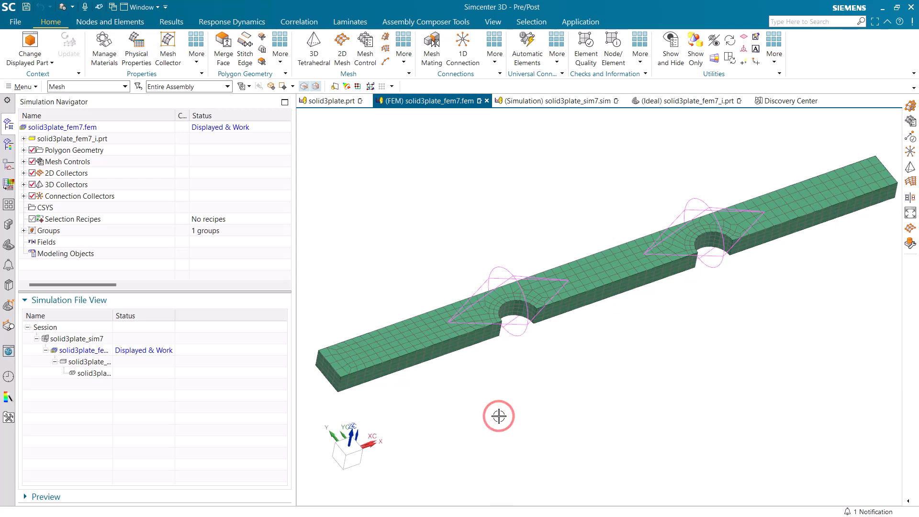
# Make layer 3 the work layer and hide layer 2 to isolate the next plate
pyautogui.hotkey('ctrl', 'l')
pyautogui.rightClick(147, 188)
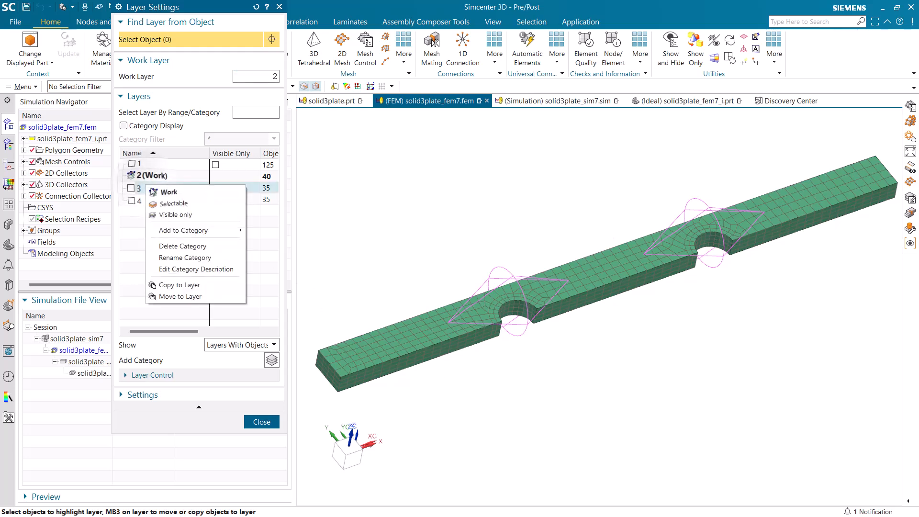
pyautogui.doubleClick(149, 188)
pyautogui.click(133, 177)
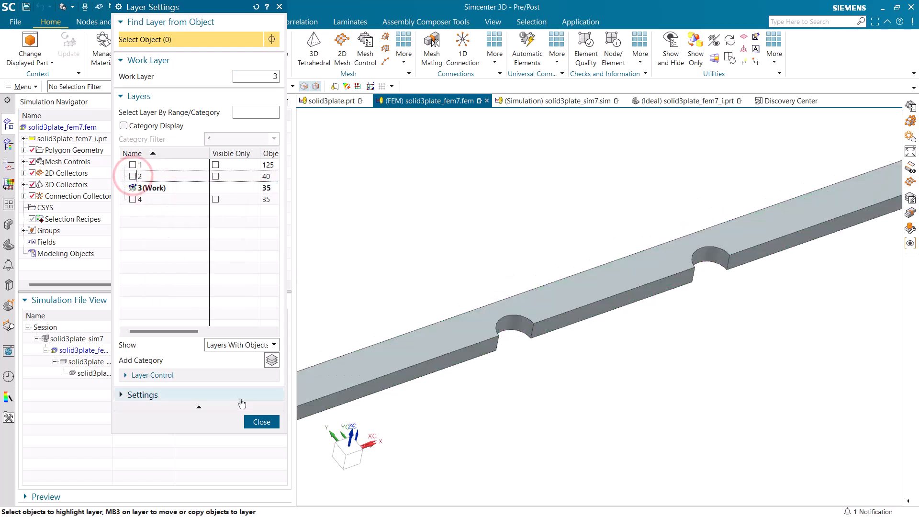
pyautogui.click(257, 421)
# Add a Weld Row mesh control around both holes on the layer 3 plate's top face, with 2 layers, 0.12 in depth and 0.06 in element size
pyautogui.click(365, 48)
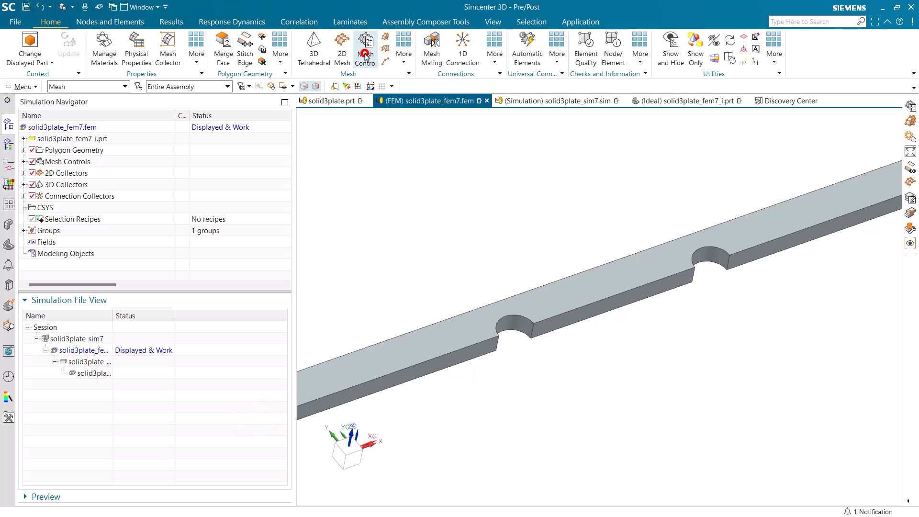
pyautogui.click(516, 314)
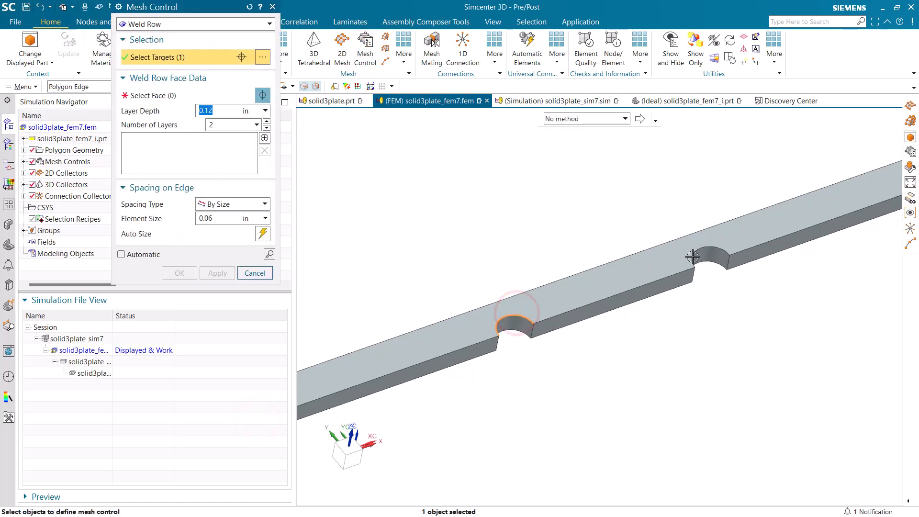
pyautogui.middleClick(692, 257)
pyautogui.click(679, 259)
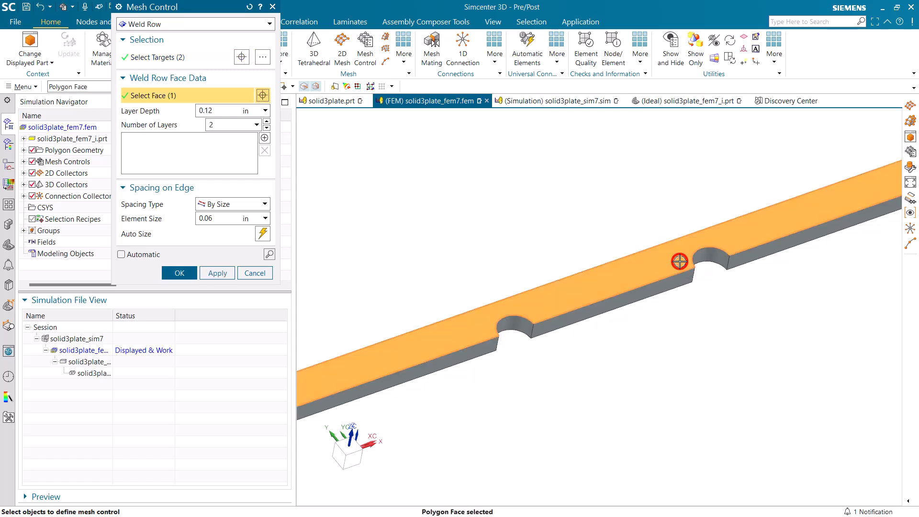
pyautogui.middleClick(634, 261)
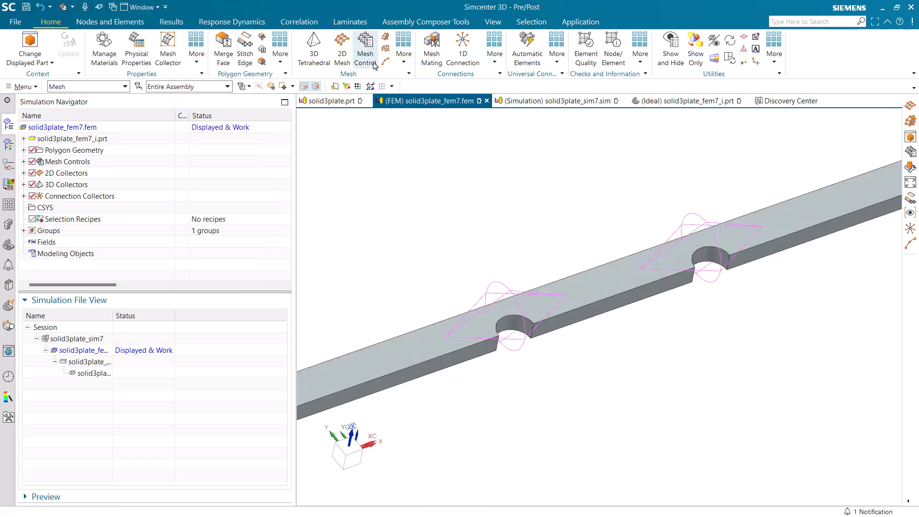
# Create a 0.12 in CQUAD4 Paver mesh on the layer 3 plate's top face, leaving Export Mesh to Solver off
pyautogui.click(342, 46)
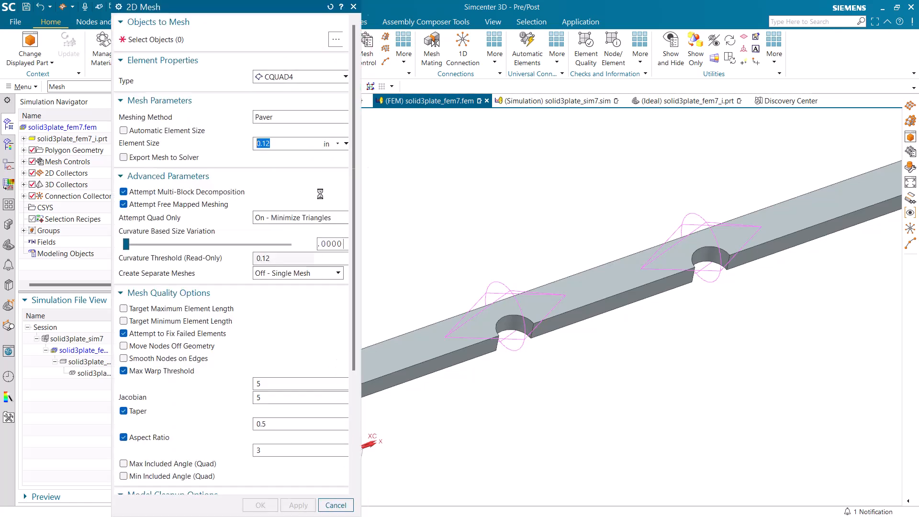
pyautogui.click(581, 299)
pyautogui.click(266, 508)
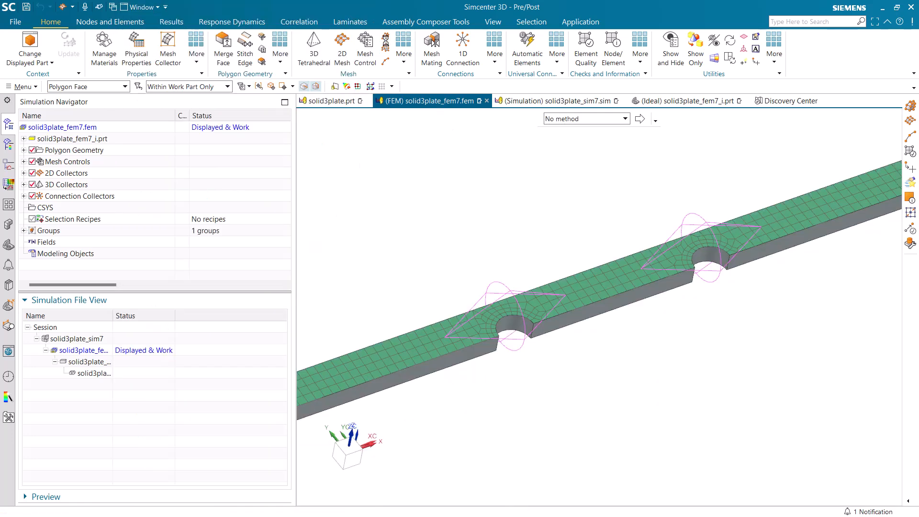
# Sweep-mesh the layer 3 plate with CHEXA(8) elements at 0.06 in source size in the SOLID3PLATE_FEM7_I mesh collector
pyautogui.click(385, 36)
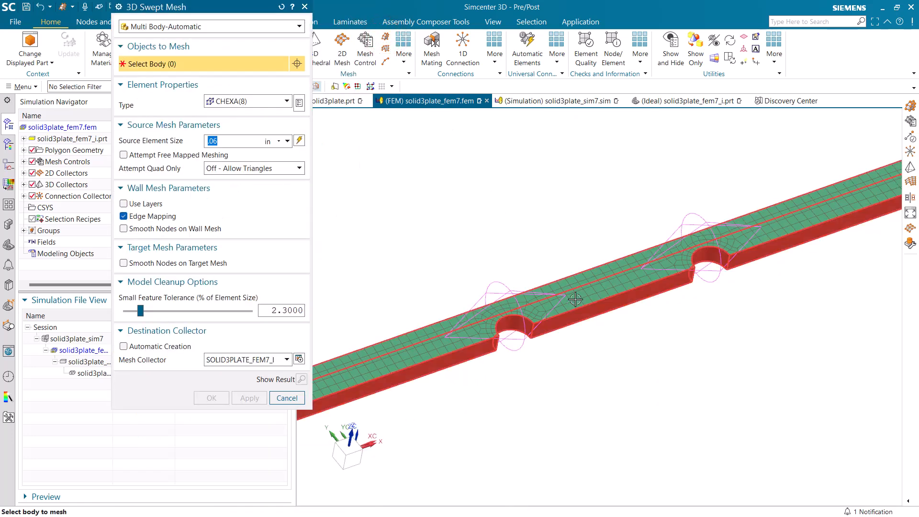
pyautogui.click(576, 299)
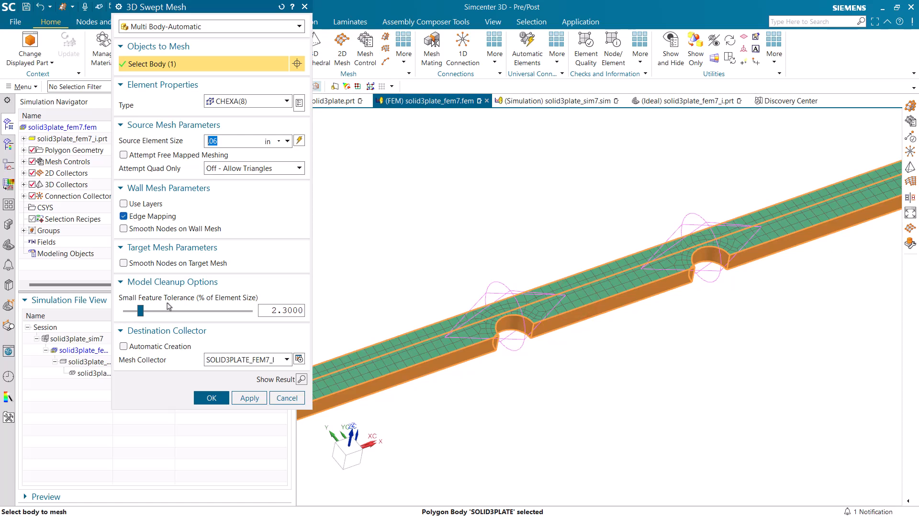
pyautogui.click(204, 393)
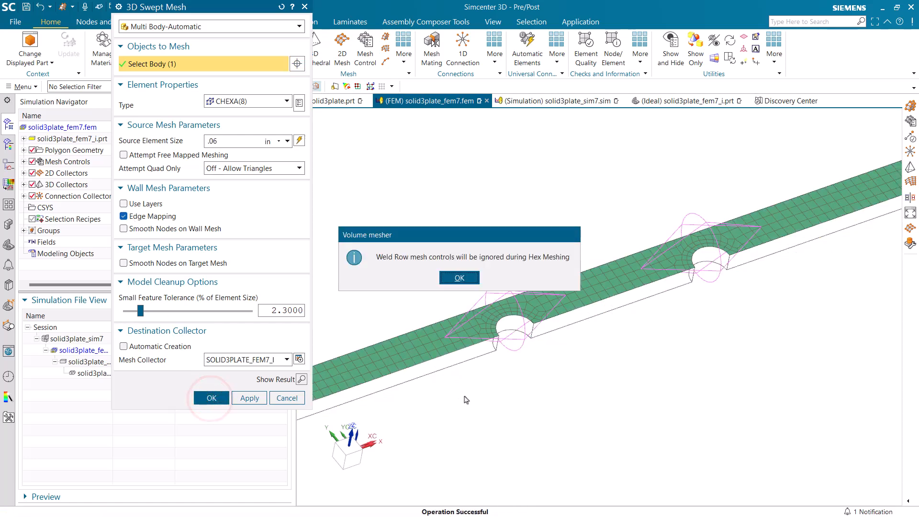
pyautogui.click(459, 277)
pyautogui.moveTo(517, 337); pyautogui.dragTo(467, 359, button='middle')
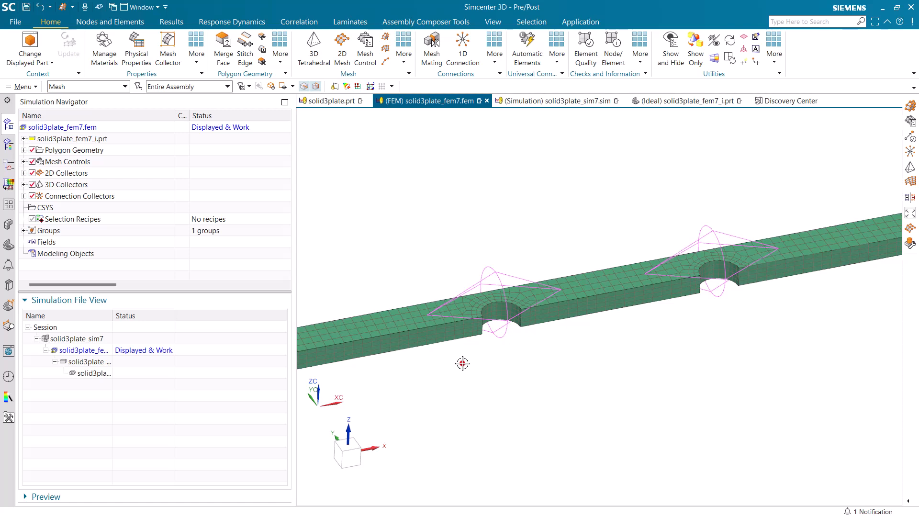
# Make layer 4 the work layer and hide layer 3 to isolate the last plate
pyautogui.hotkey('ctrl', 'l')
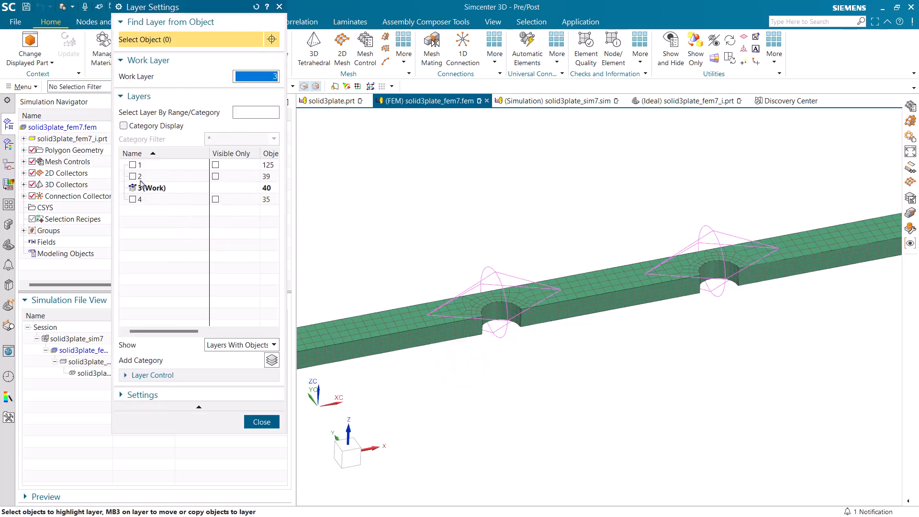
pyautogui.rightClick(149, 198)
pyautogui.click(152, 200)
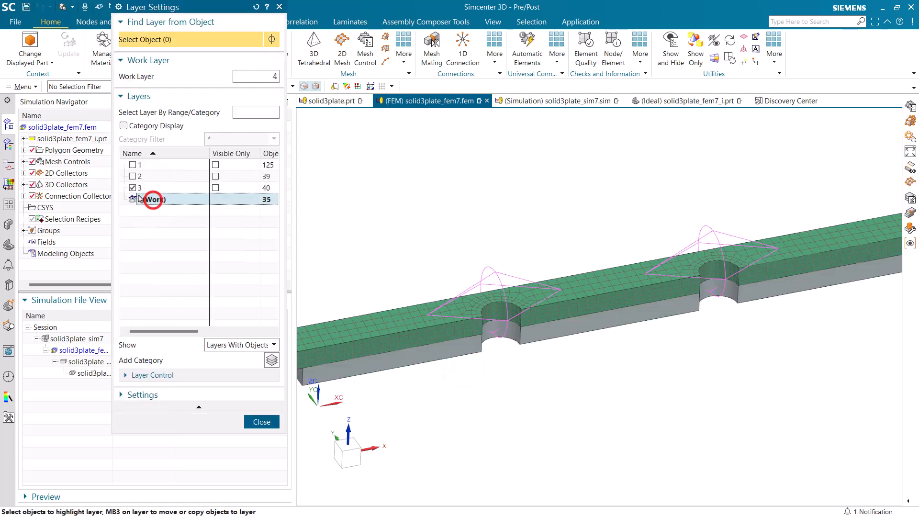
pyautogui.click(134, 188)
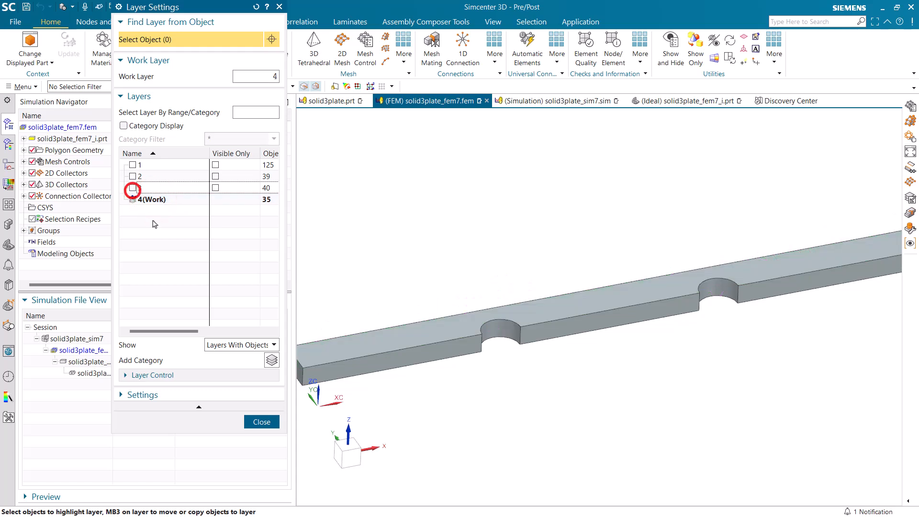
pyautogui.click(256, 421)
# Add a Weld Row mesh control around both holes on the layer 4 plate's top face, with 2 layers, 0.12 in depth and 0.06 in element size
pyautogui.click(366, 48)
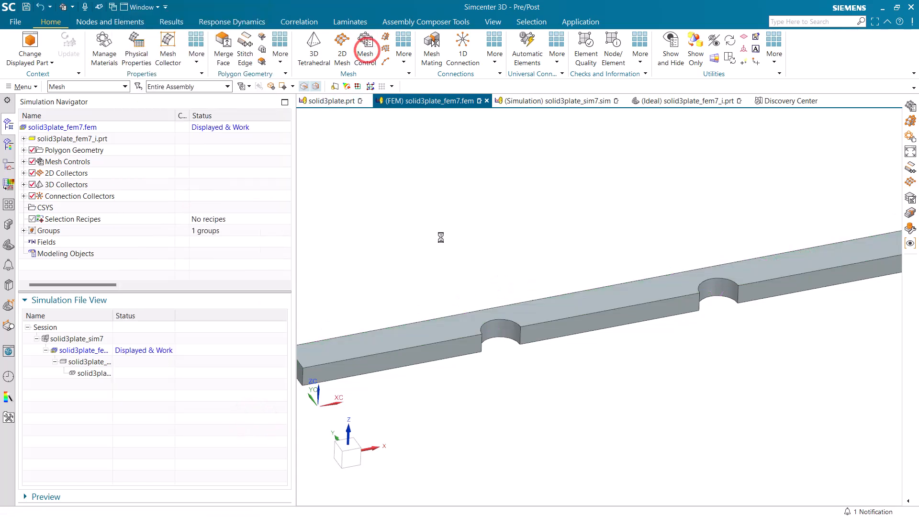
pyautogui.click(510, 319)
pyautogui.click(711, 277)
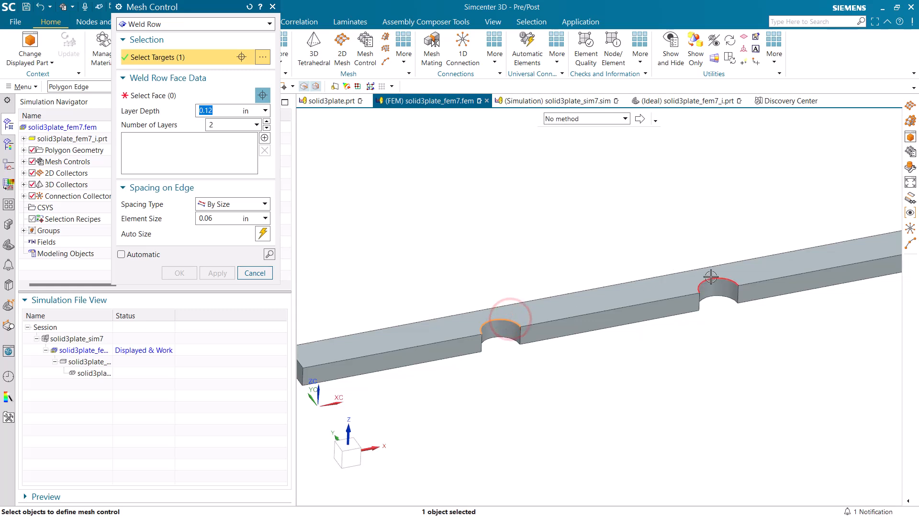
pyautogui.click(684, 286)
pyautogui.click(179, 274)
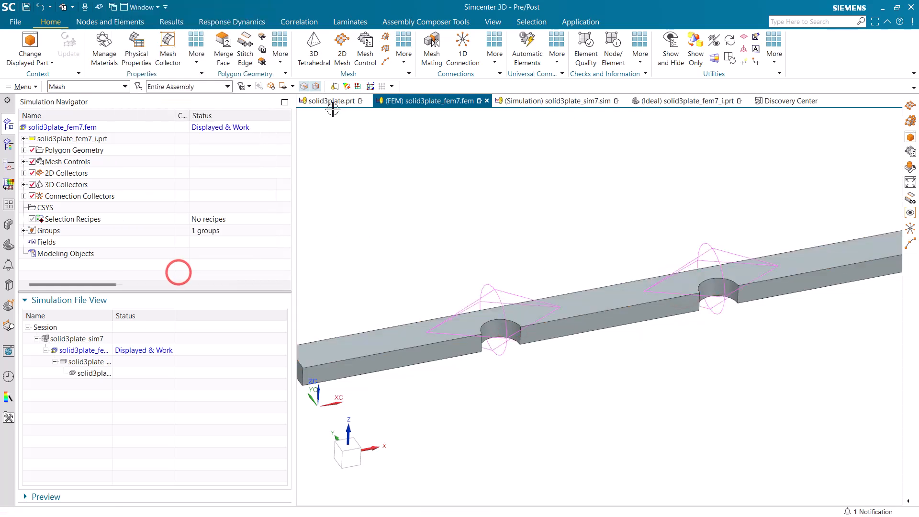
# Create a 0.12 in CQUAD4 Paver mesh on the layer 4 plate's top face, leaving Export Mesh to Solver off
pyautogui.click(343, 49)
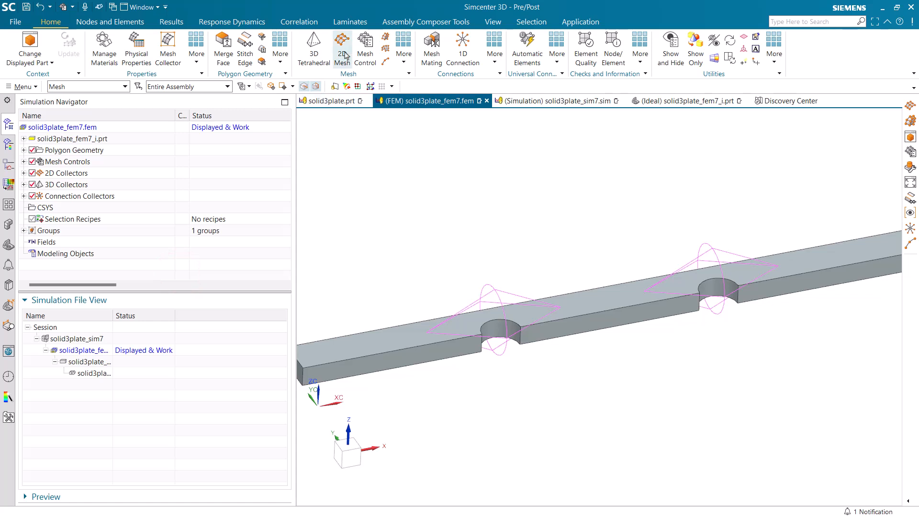
pyautogui.click(579, 304)
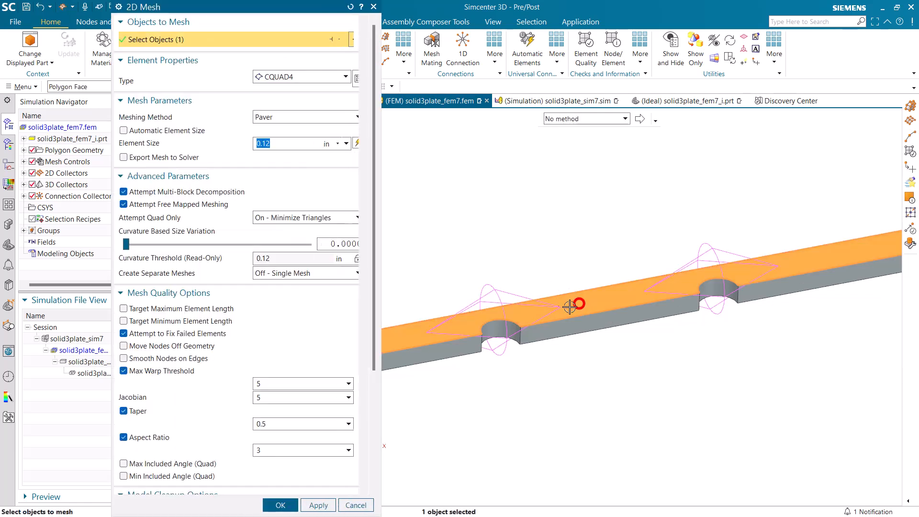
pyautogui.click(277, 508)
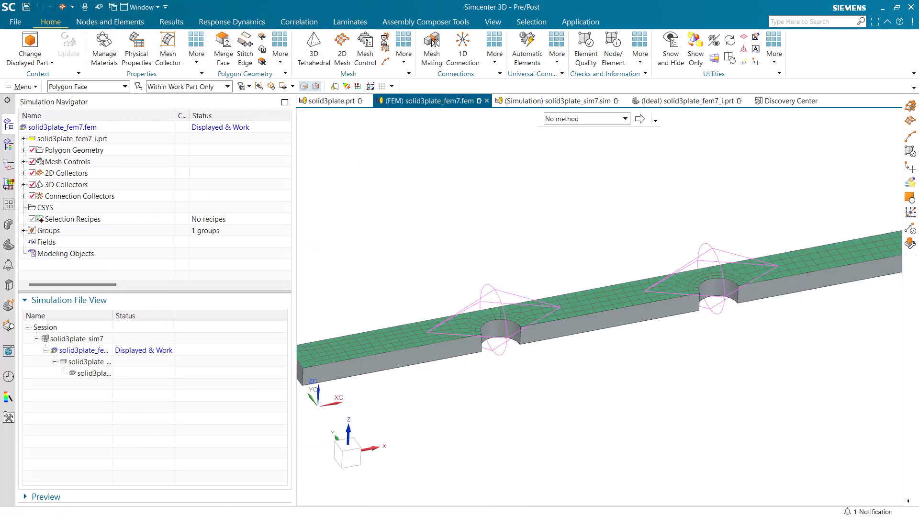
# Sweep-mesh the layer 4 plate with CHEXA(8) elements at 0.06 in source size in the SOLID3PLATE_FEM7_I mesh collector
pyautogui.click(384, 38)
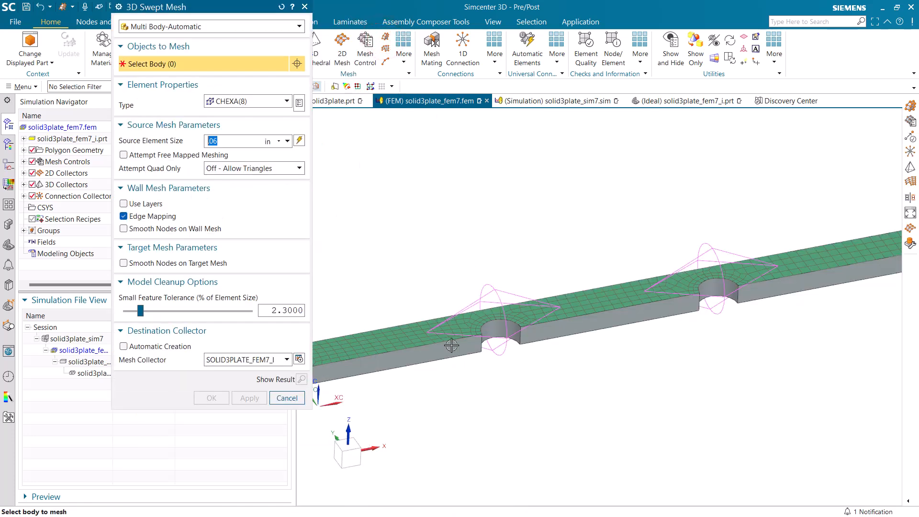
pyautogui.click(440, 353)
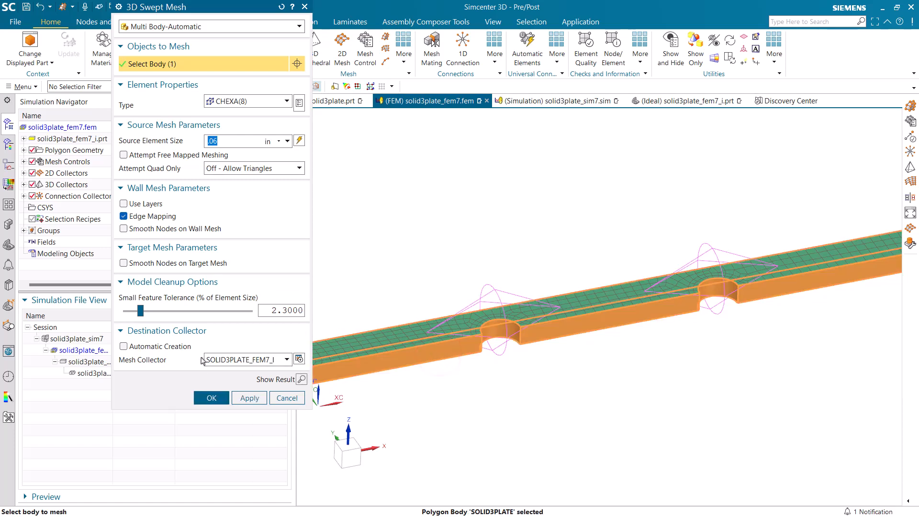
pyautogui.click(206, 399)
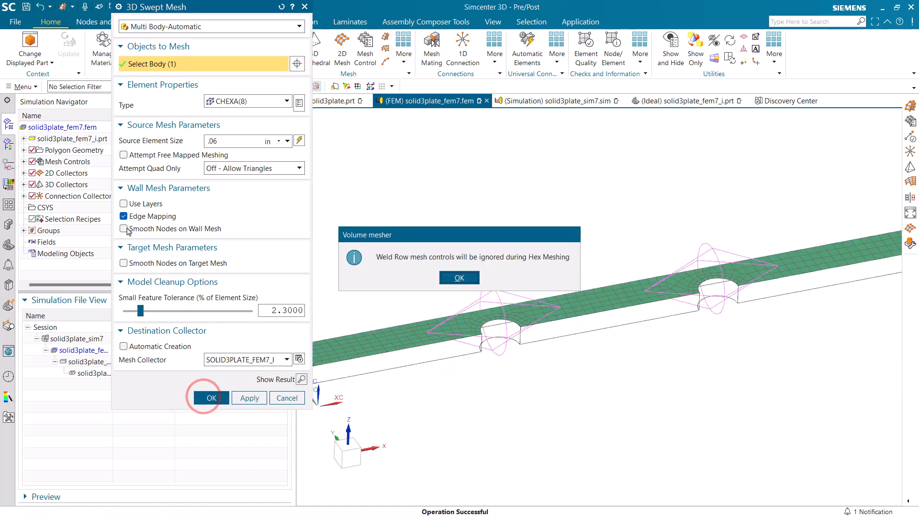
pyautogui.click(445, 280)
pyautogui.moveTo(511, 398)
pyautogui.mouseDown(button='middle')
pyautogui.moveTo(505, 448)
pyautogui.moveTo(485, 324)
pyautogui.moveTo(510, 388)
pyautogui.mouseUp(button='middle')
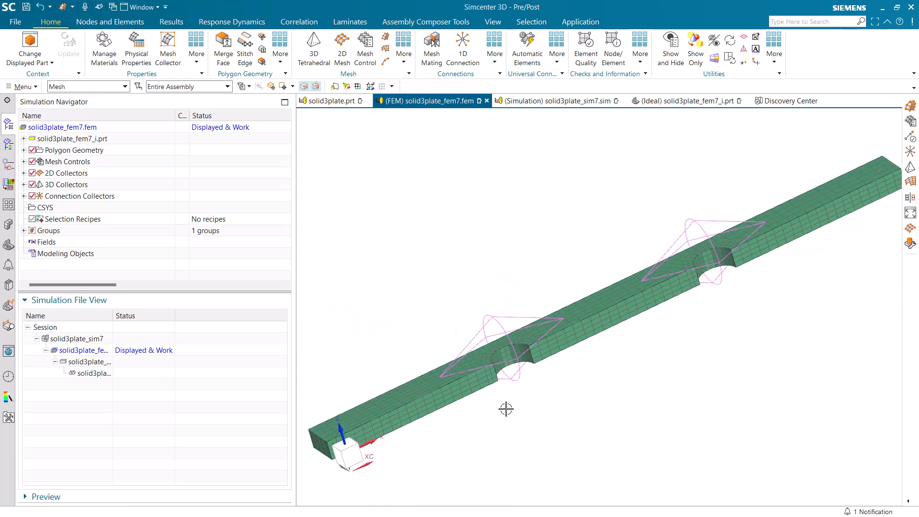
# Examine the PSOLID physical property and its material setting in the SOLID3PLATE_FEM7_I 3D mesh collector
pyautogui.click(24, 185)
pyautogui.click(33, 196)
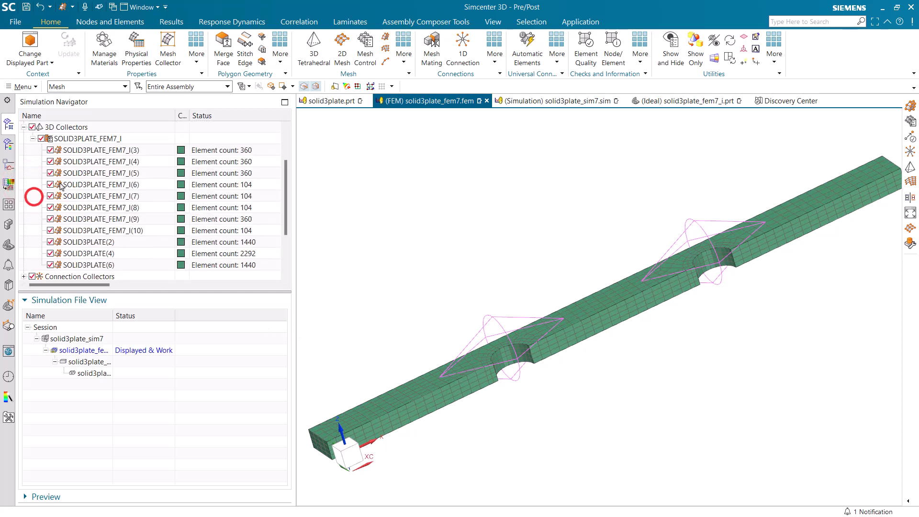
pyautogui.rightClick(90, 139)
pyautogui.click(111, 161)
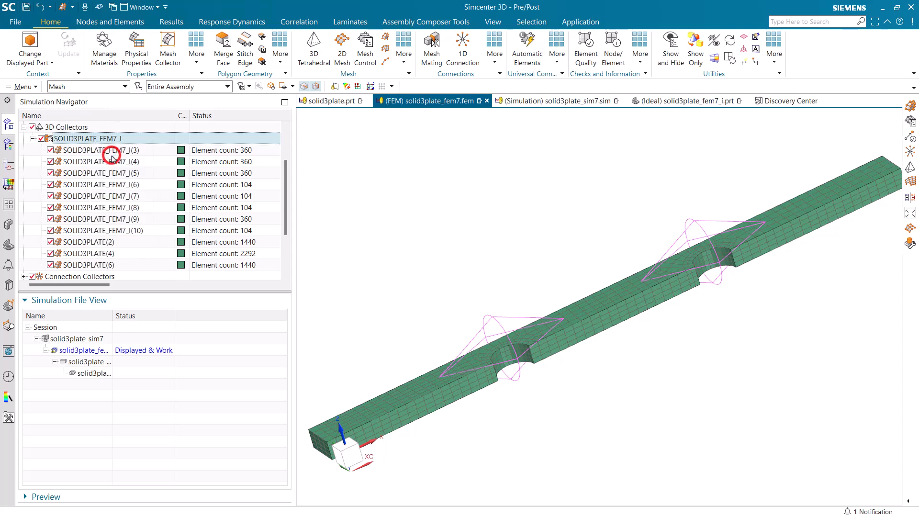
pyautogui.click(280, 68)
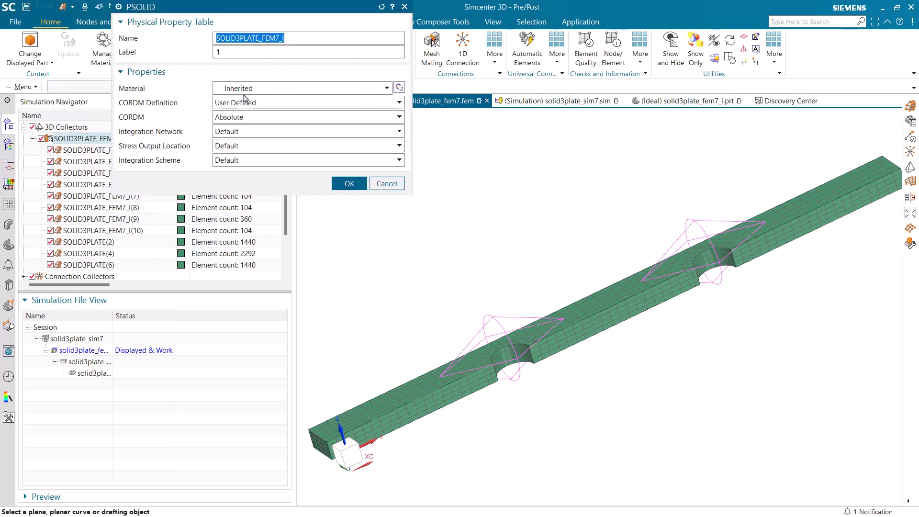
pyautogui.click(361, 181)
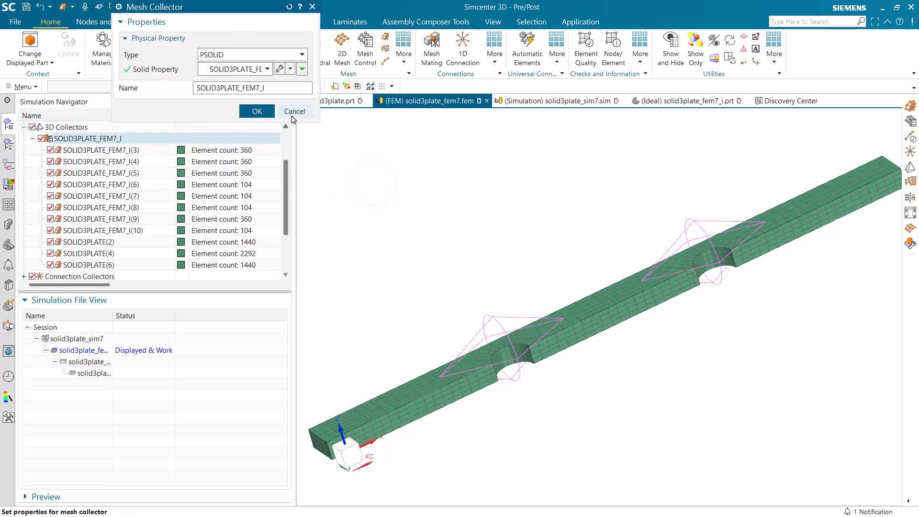
pyautogui.click(292, 111)
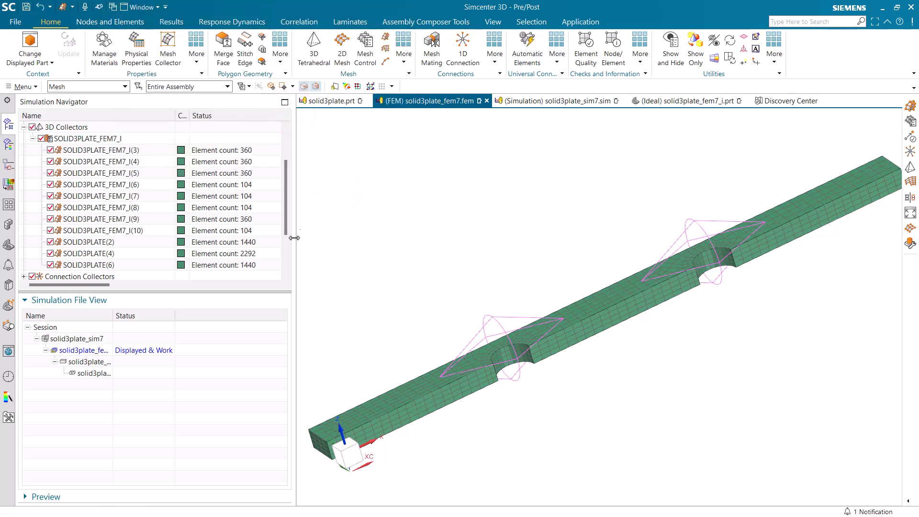
# In solid3plate_sim7.sim, add a 50 lbf 3D Elements - Cut Plane Bolt Pre-Load to Subcase - Preload 1 on the first bolt's mid-shank cut face
pyautogui.click(532, 101)
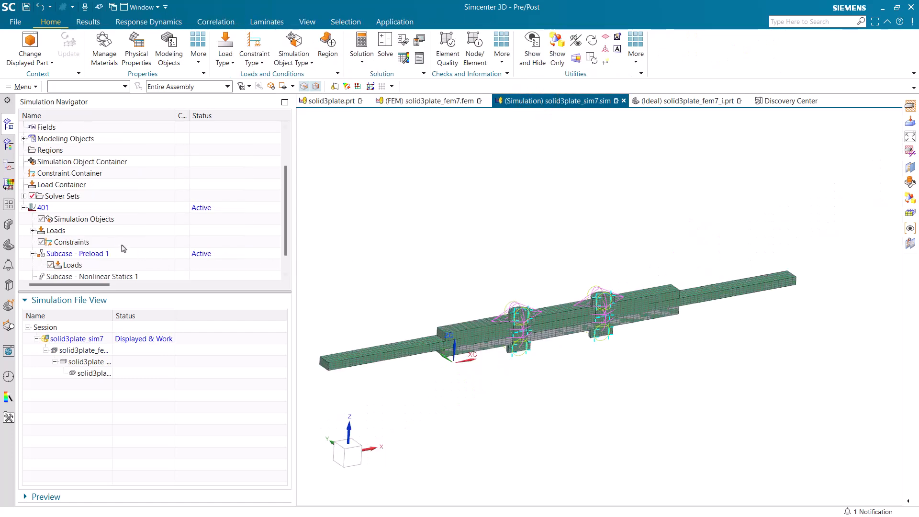
pyautogui.scroll(-1, 59, 245)
pyautogui.rightClick(68, 247)
pyautogui.click(89, 266)
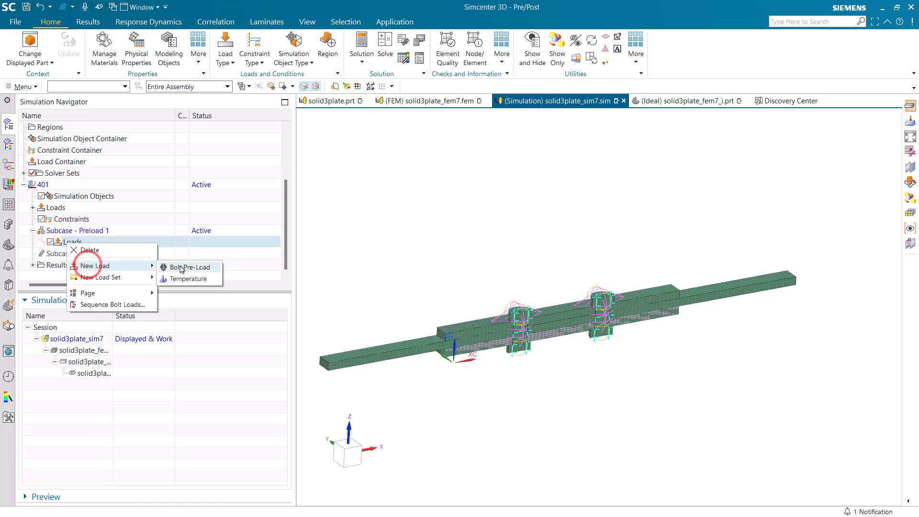
pyautogui.click(182, 267)
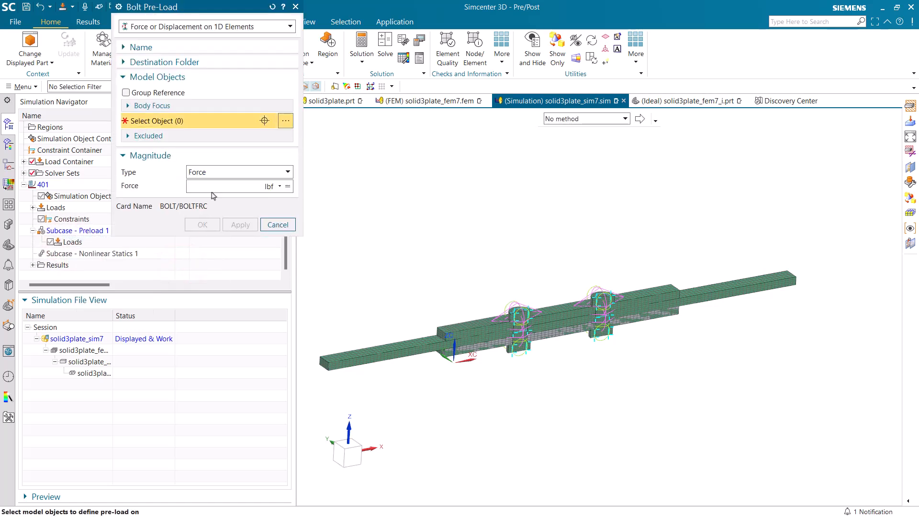
pyautogui.click(238, 27)
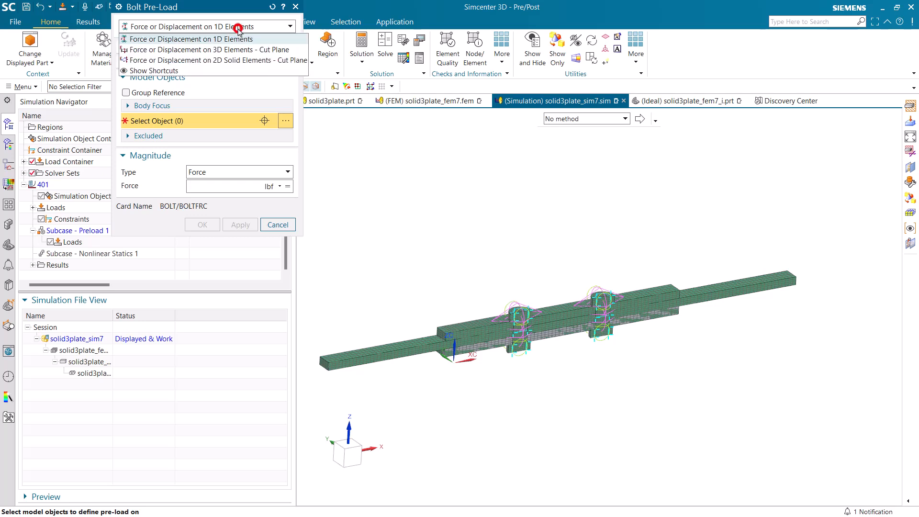
pyautogui.click(230, 50)
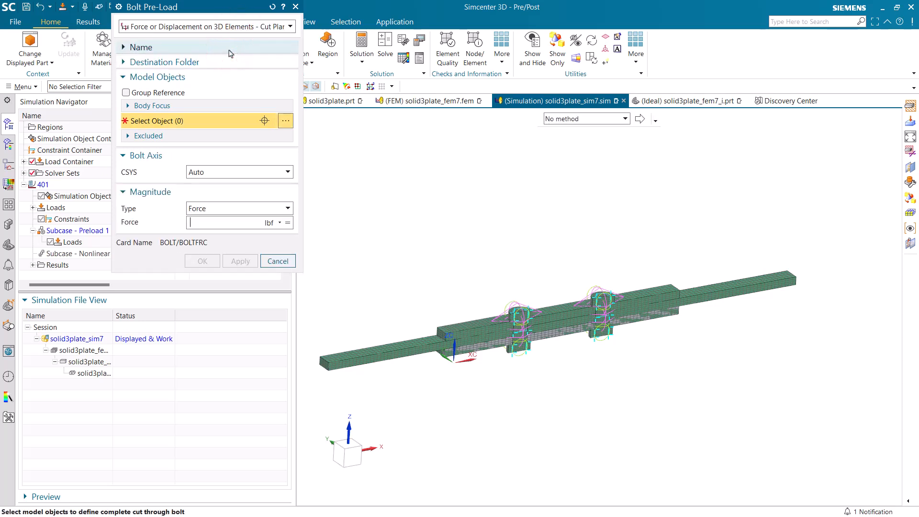
pyautogui.click(203, 224)
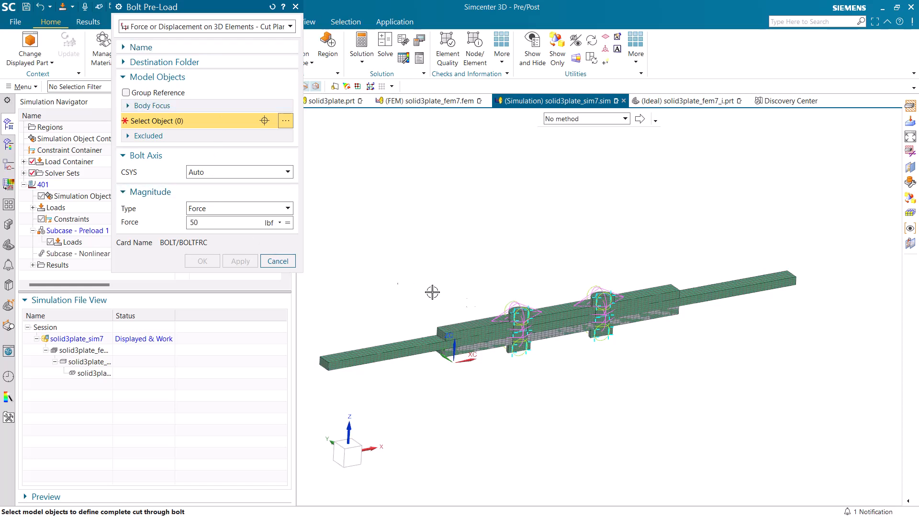
pyautogui.scroll(5, 532, 325)
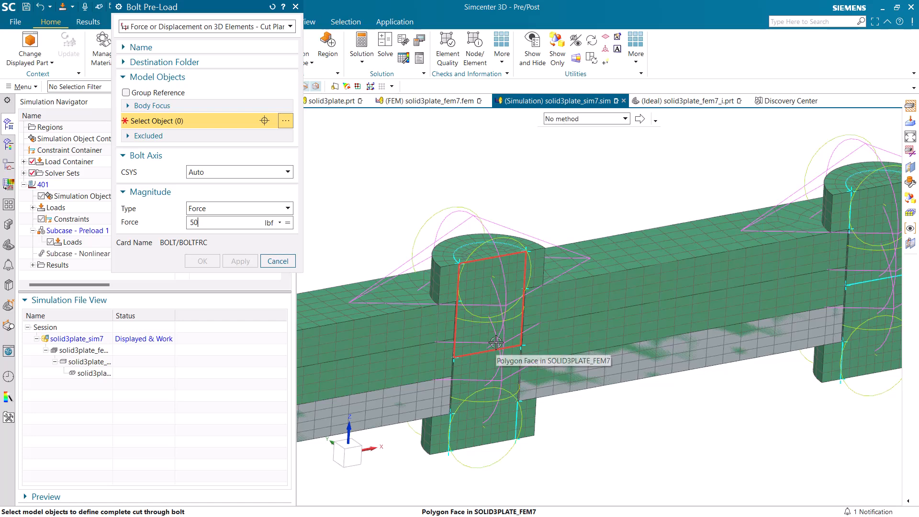
pyautogui.click(496, 343)
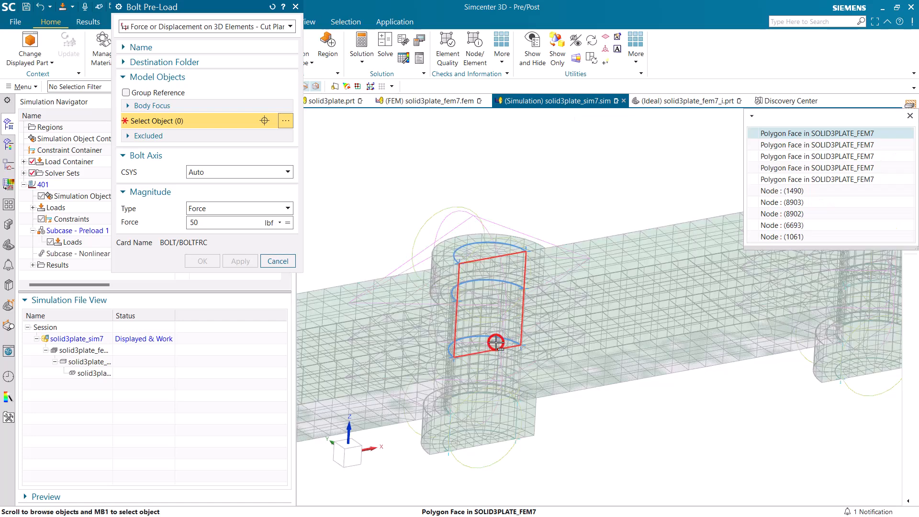
pyautogui.click(786, 145)
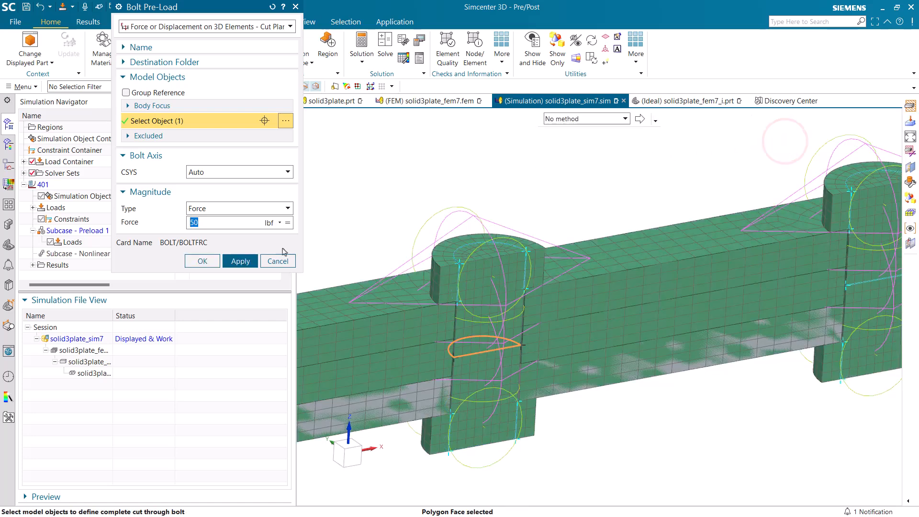
pyautogui.click(247, 261)
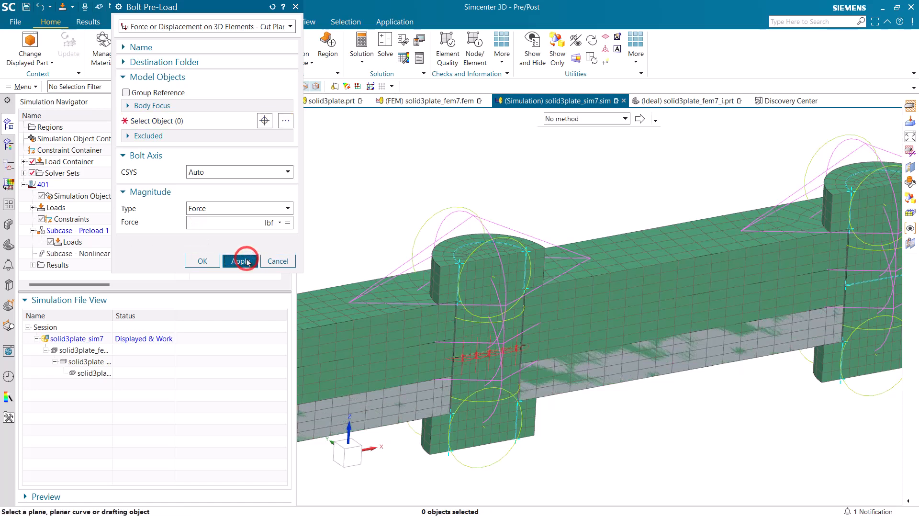
# Add a 50 lbf 3D Elements - Cut Plane Bolt Pre-Load on the second bolt's mid-shank cut face
pyautogui.scroll(1, 404, 253)
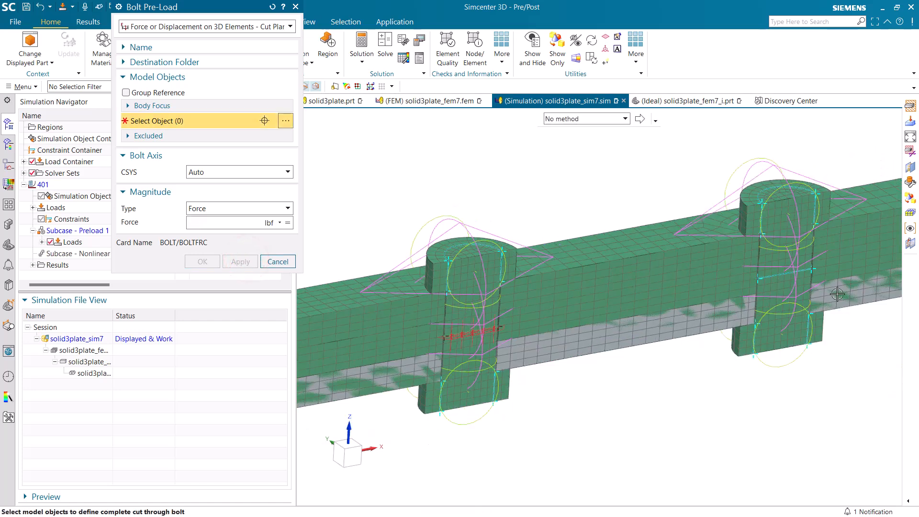
pyautogui.scroll(-3, 826, 294)
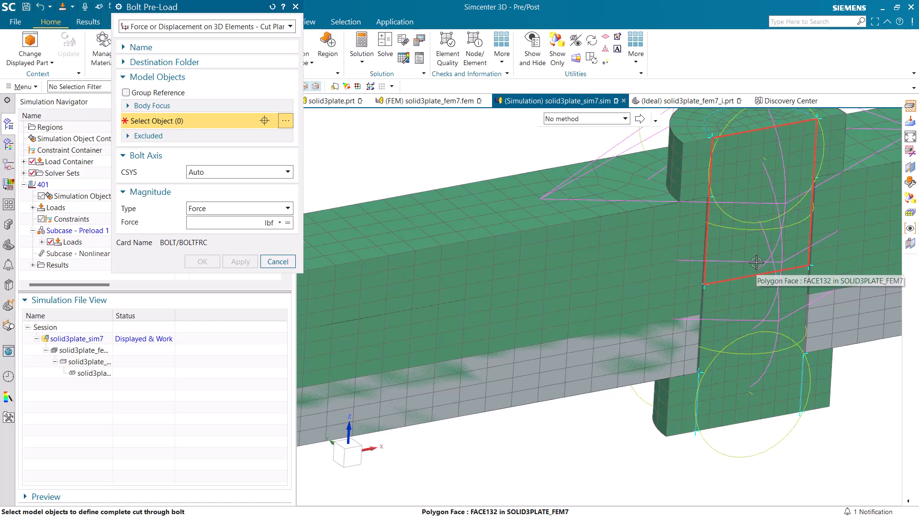
pyautogui.click(756, 263)
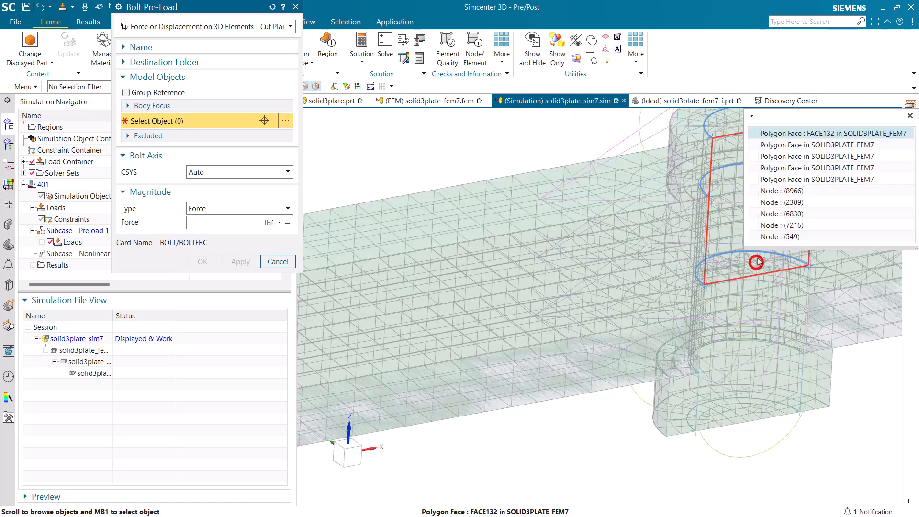
pyautogui.click(810, 145)
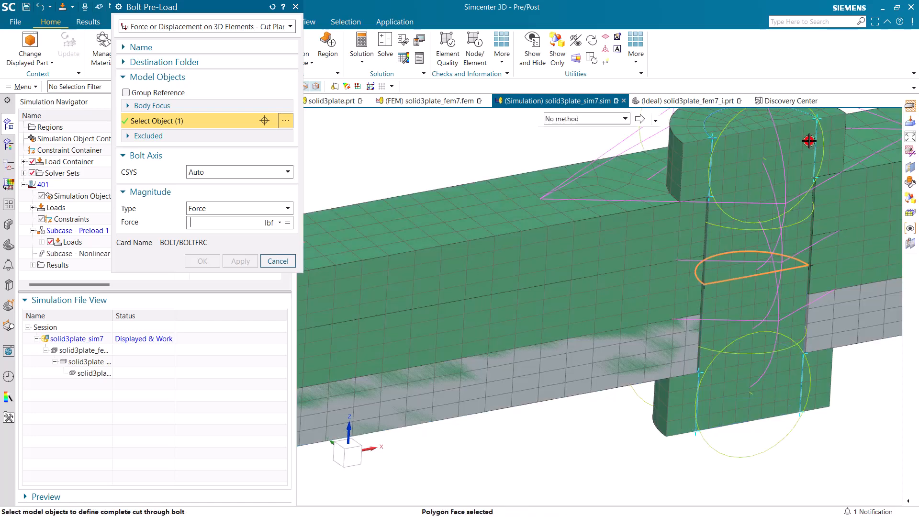
pyautogui.click(240, 223)
pyautogui.write('50')
pyautogui.click(209, 259)
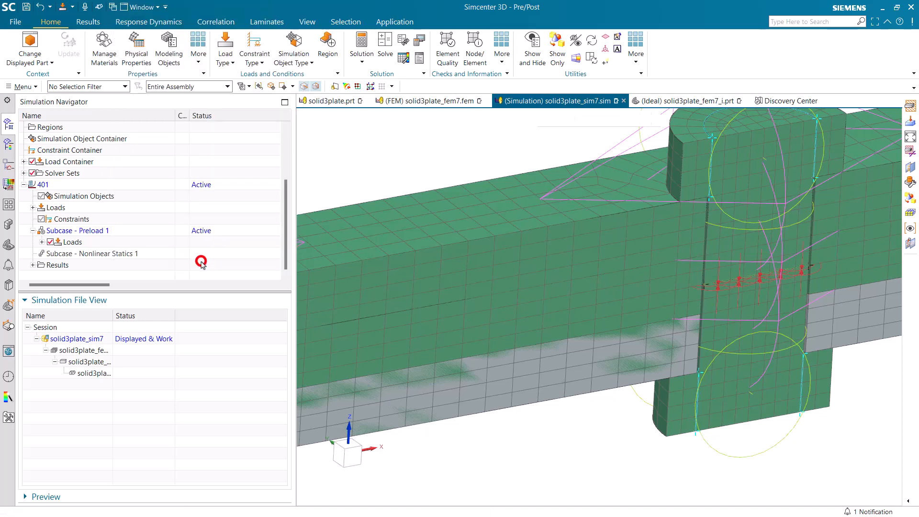
# Sequence the bolt loads in Subcase - Preload 1 so that Bolt Pre-Load(2) comes before Bolt Pre-Load(1), checking which bolt each load acts on
pyautogui.click(42, 242)
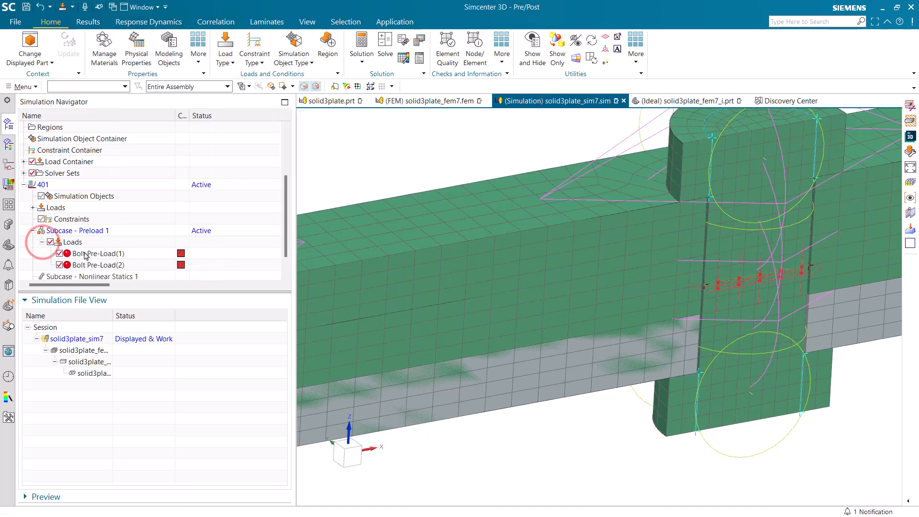
pyautogui.scroll(3, 800, 246)
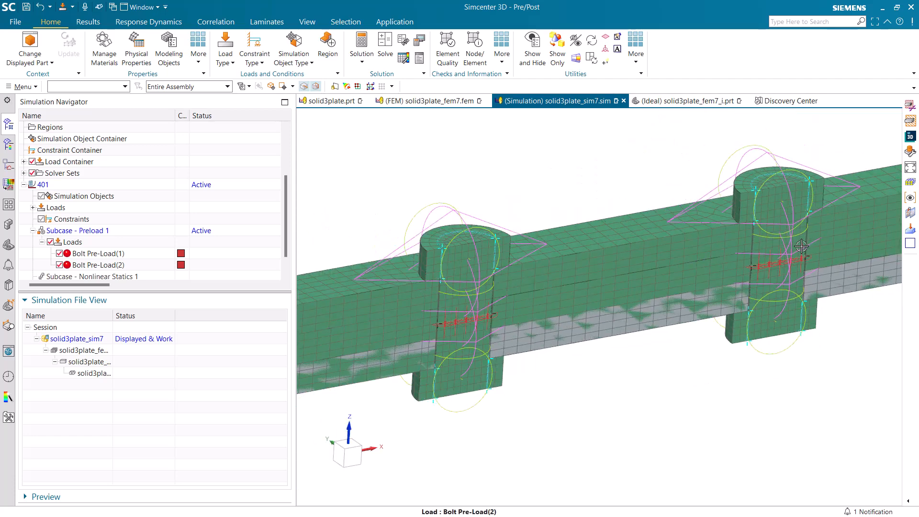
pyautogui.click(104, 256)
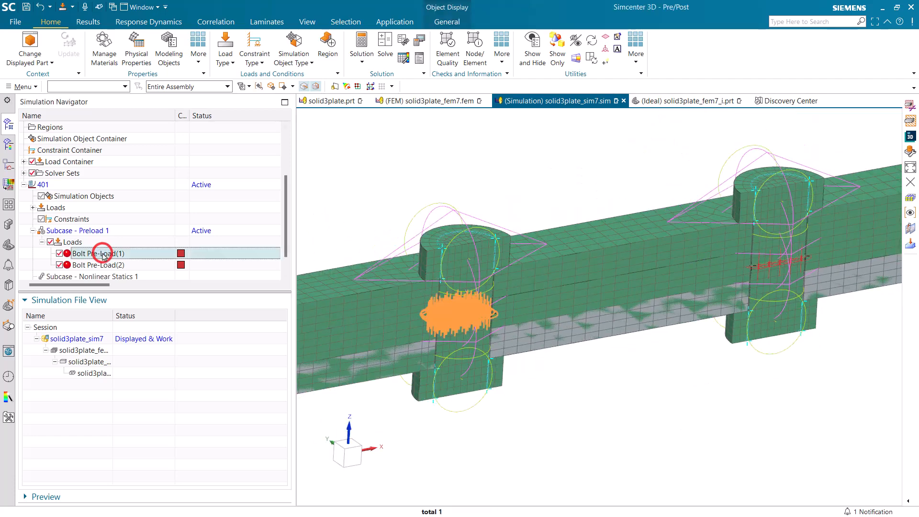
pyautogui.click(104, 266)
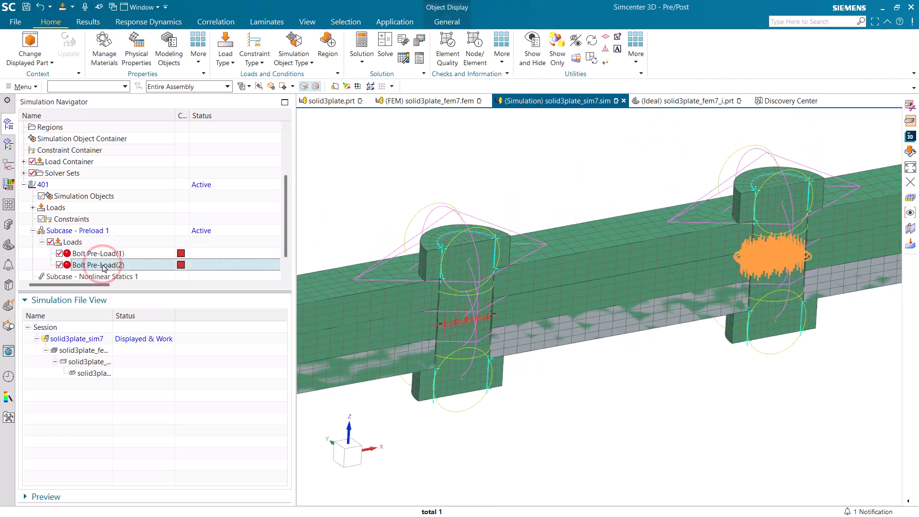
pyautogui.rightClick(88, 245)
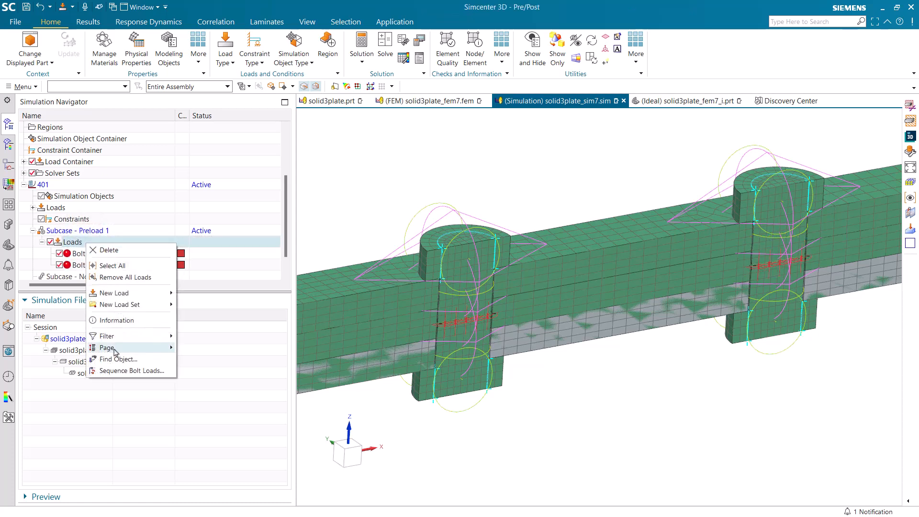
pyautogui.click(120, 370)
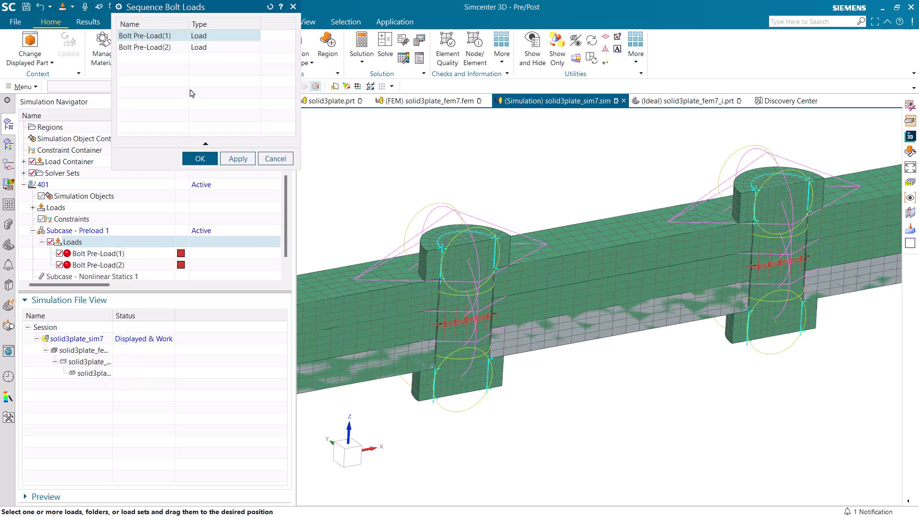
pyautogui.moveTo(155, 38); pyautogui.dragTo(158, 51)
pyautogui.click(200, 159)
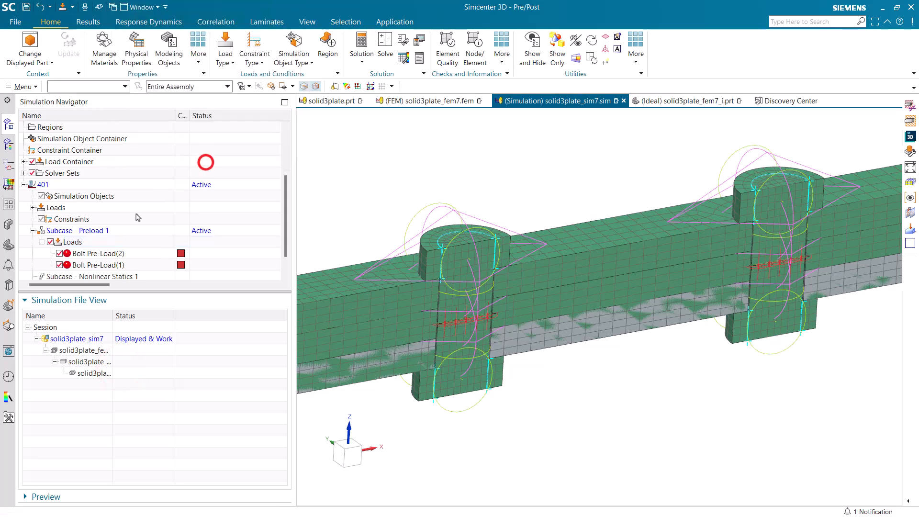
pyautogui.click(97, 255)
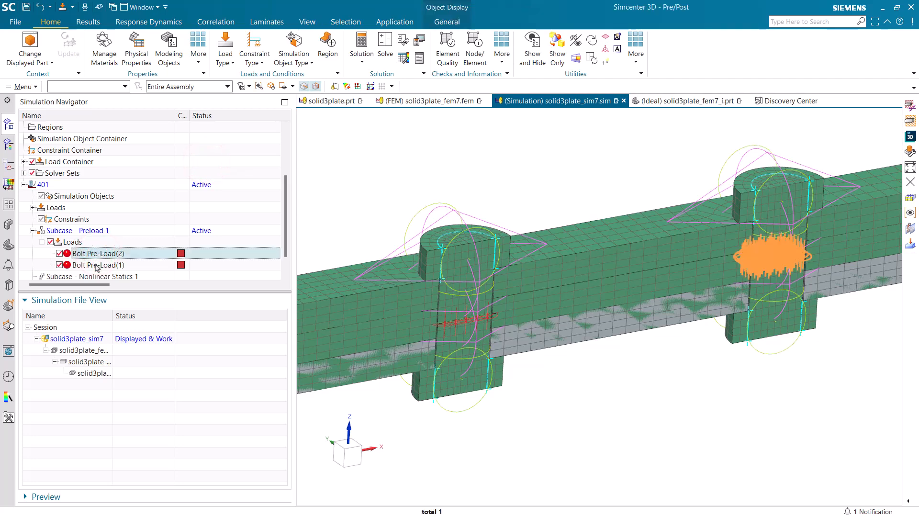
pyautogui.click(97, 266)
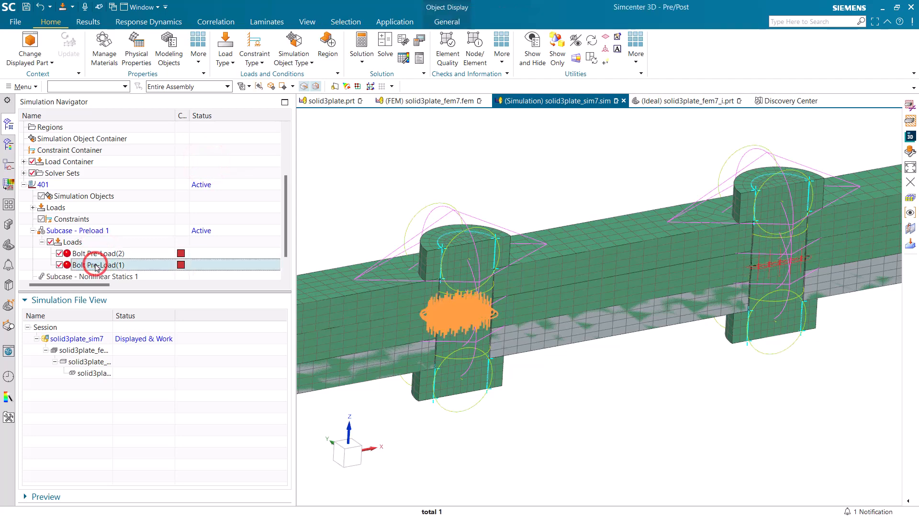
# Add a Fixed Translation Constraint to the 401 solution's Constraints, on the polygon face at the middle plate's free end on the negative X side
pyautogui.click(82, 245)
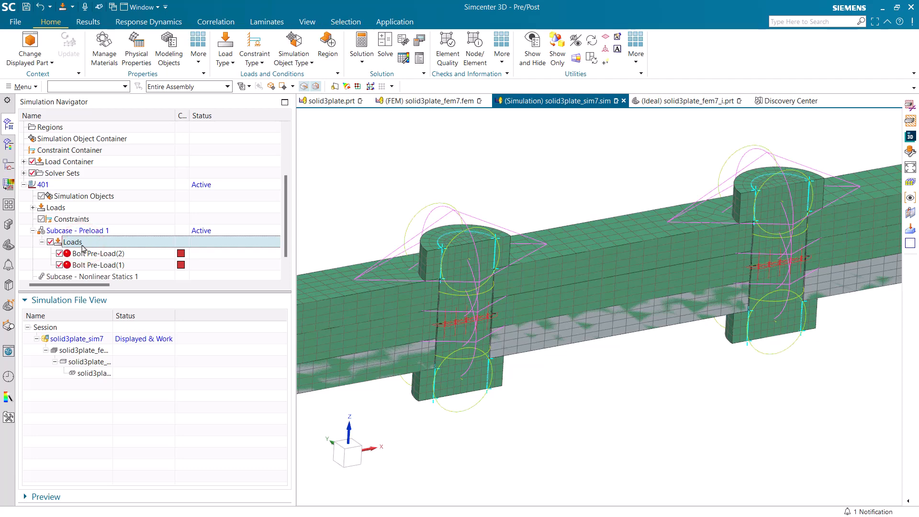
pyautogui.doubleClick(80, 232)
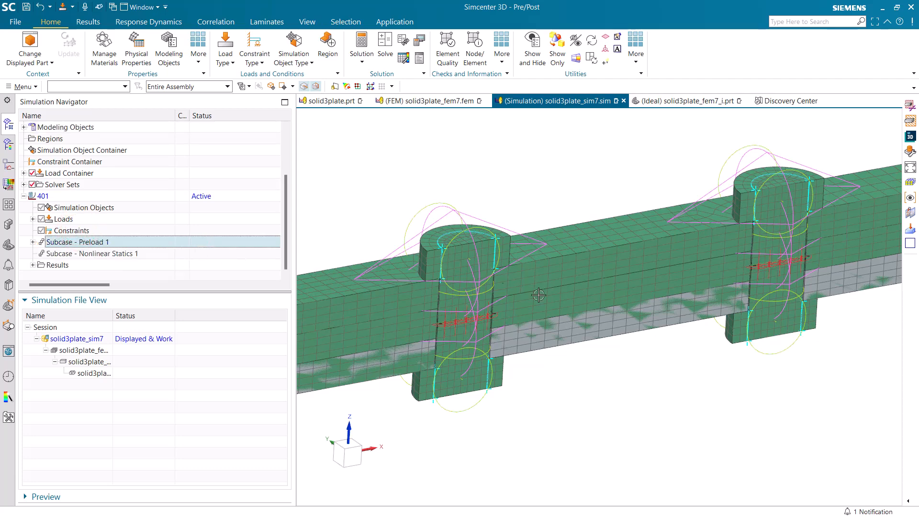
pyautogui.scroll(-8, 503, 291)
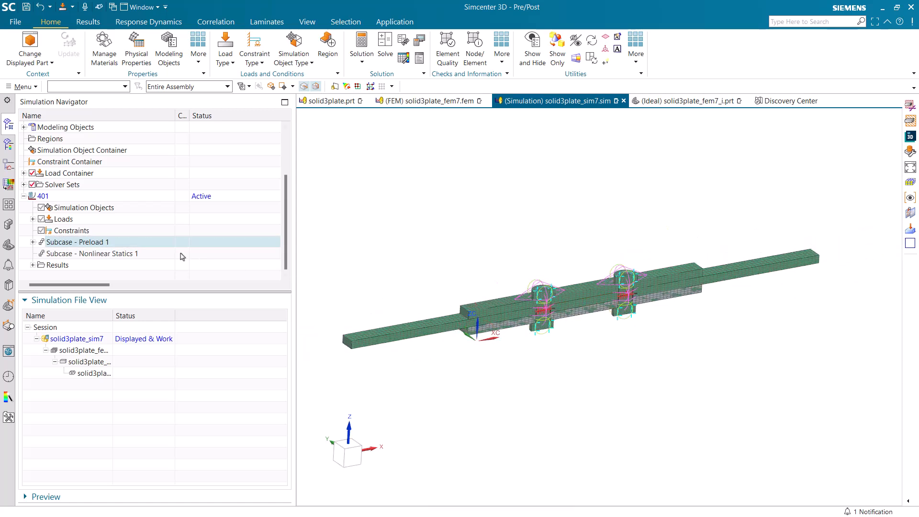
pyautogui.rightClick(85, 232)
pyautogui.click(119, 252)
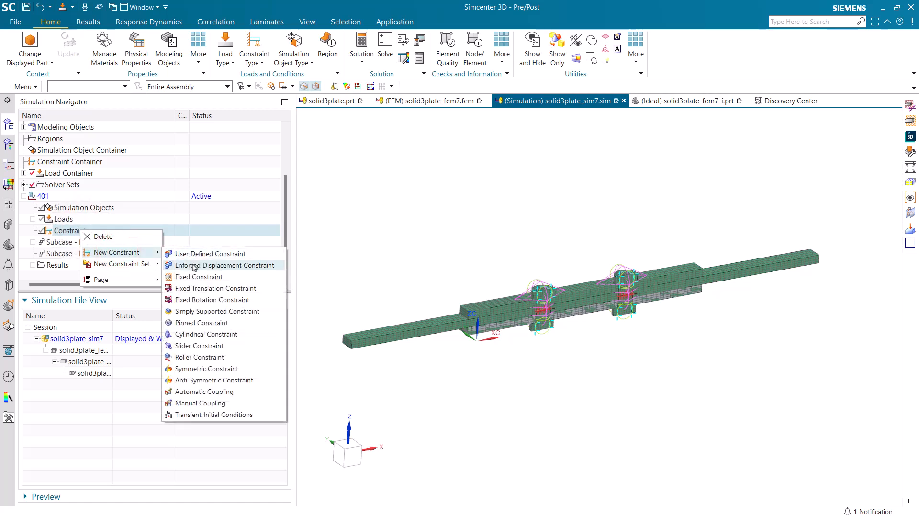
pyautogui.click(200, 289)
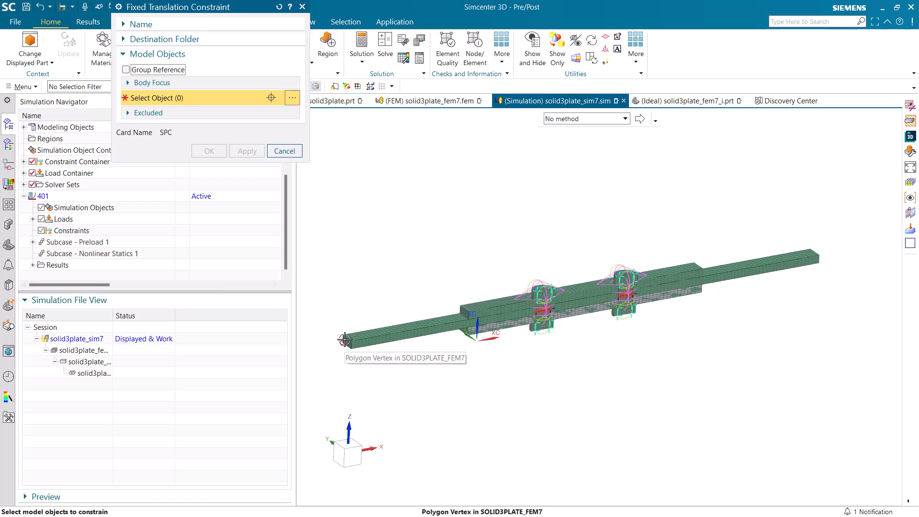
pyautogui.click(100, 87)
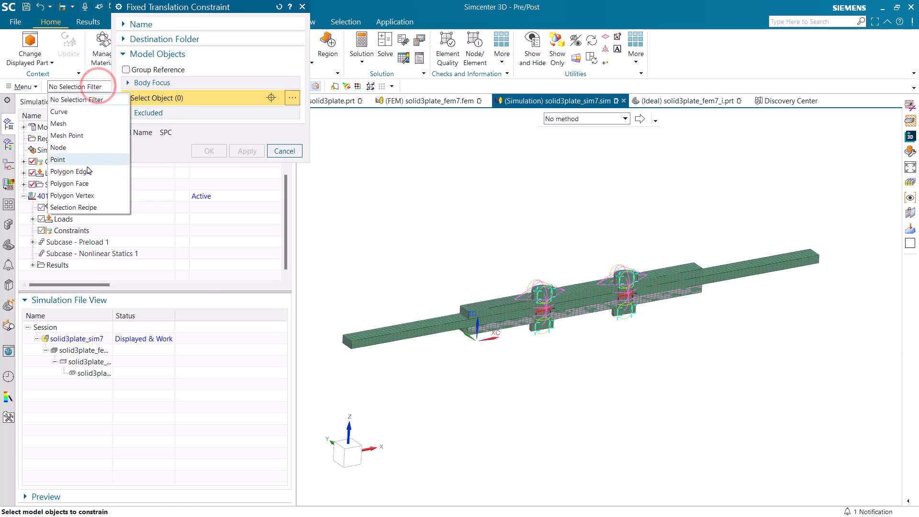
pyautogui.click(88, 181)
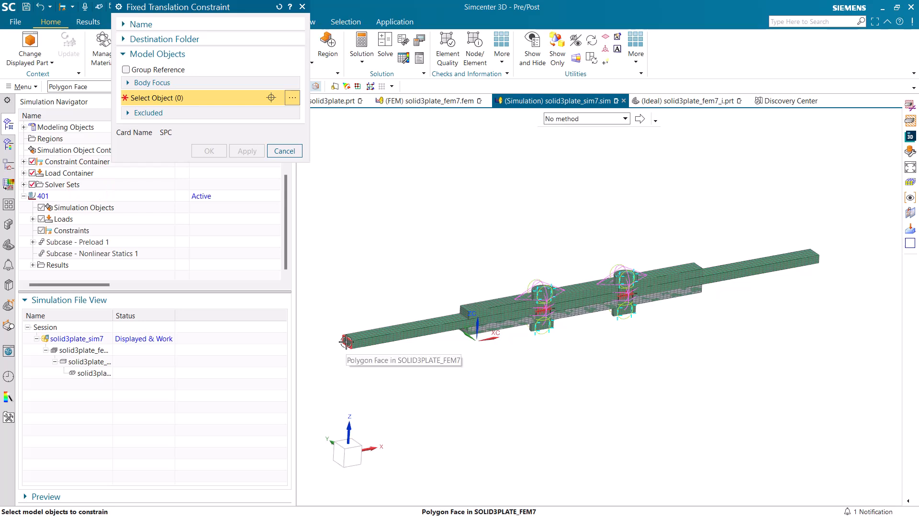
pyautogui.click(347, 342)
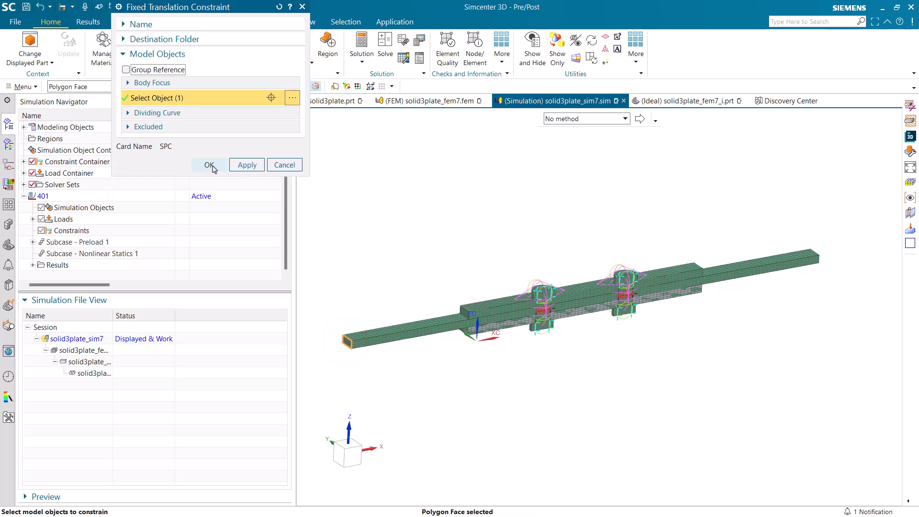
pyautogui.click(210, 165)
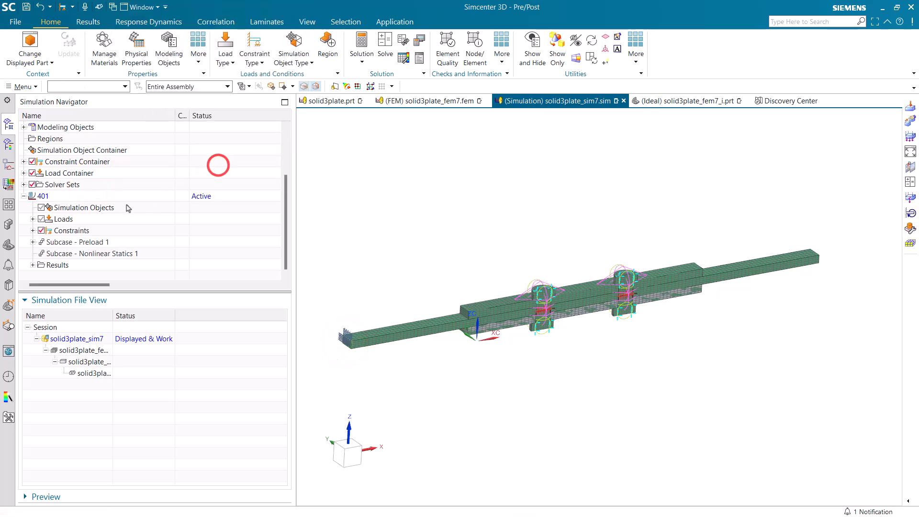
# Add a 10 lbf Force along ZC to the 401 solution's Loads, on the end face opposite the fixed end
pyautogui.rightClick(64, 221)
pyautogui.click(105, 267)
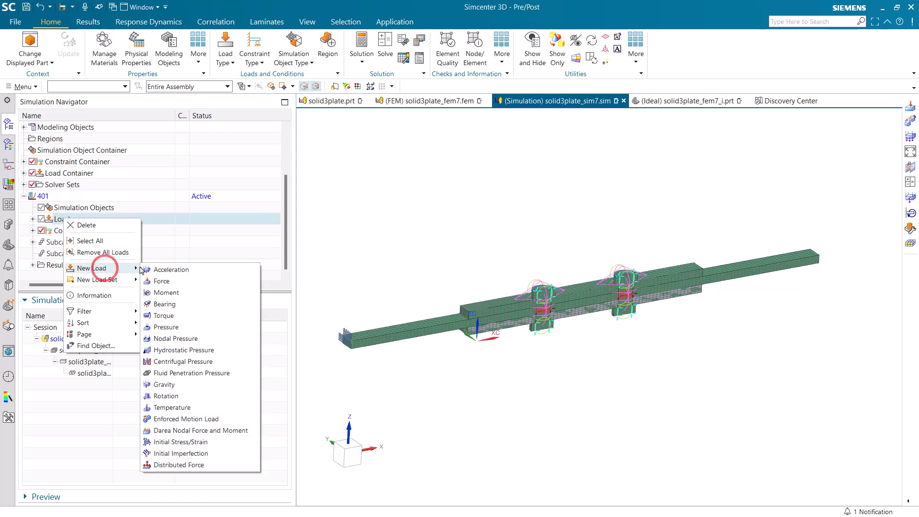
pyautogui.click(169, 281)
pyautogui.moveTo(499, 273); pyautogui.dragTo(445, 280, button='middle')
pyautogui.scroll(-4, 798, 288)
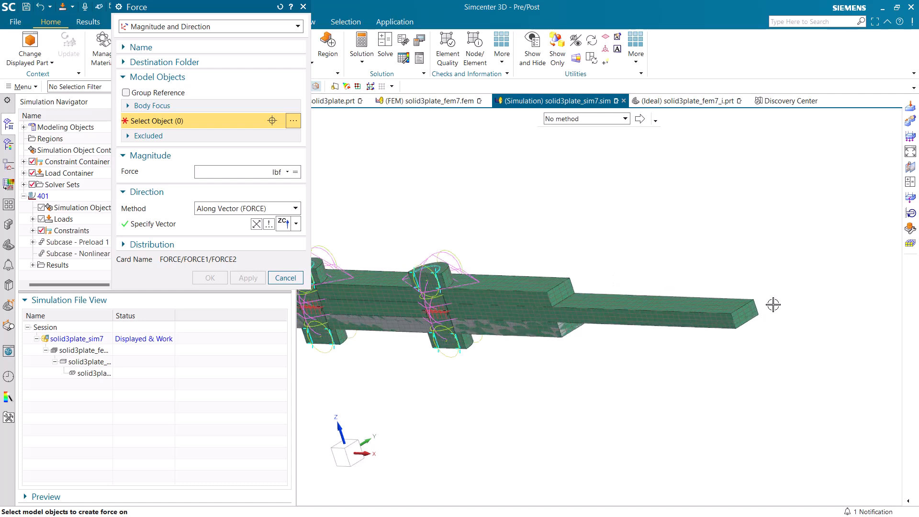
pyautogui.click(745, 320)
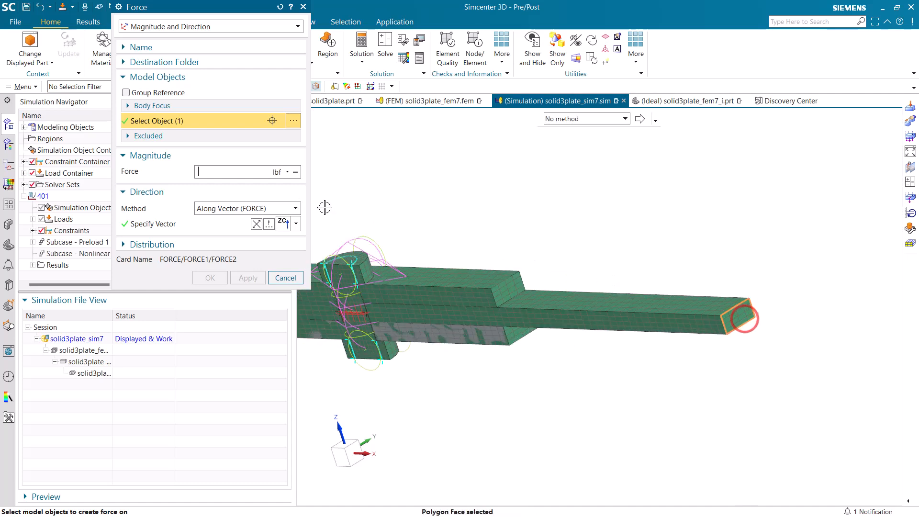
pyautogui.write('10')
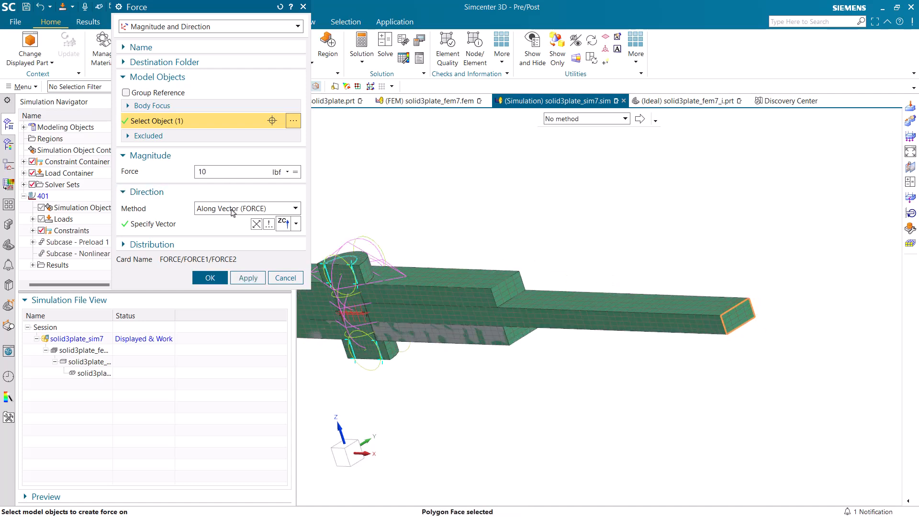
pyautogui.click(210, 278)
# Add a Symmetric Constraint to the 401 solution on all planar faces of the plates and bolts lying on the half-model cut plane
pyautogui.scroll(-5, 775, 303)
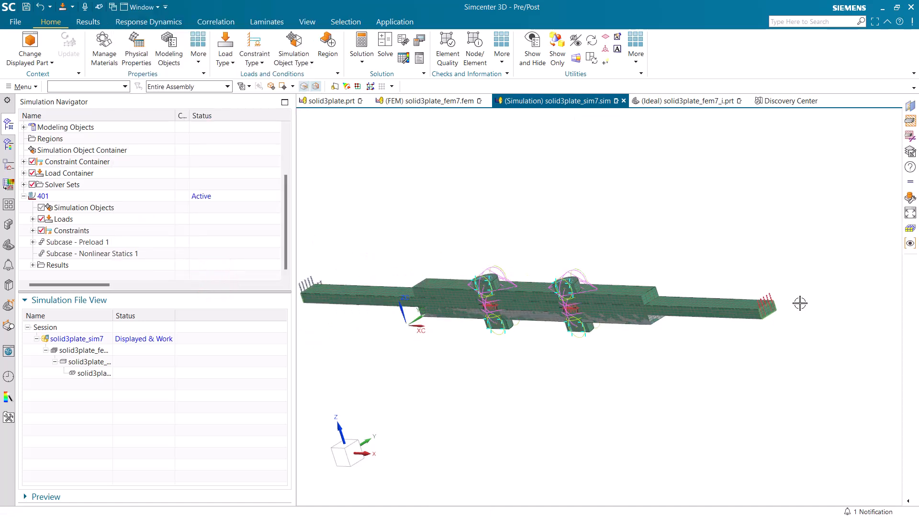
pyautogui.moveTo(785, 299); pyautogui.dragTo(641, 304, button='middle')
pyautogui.scroll(4, 588, 298)
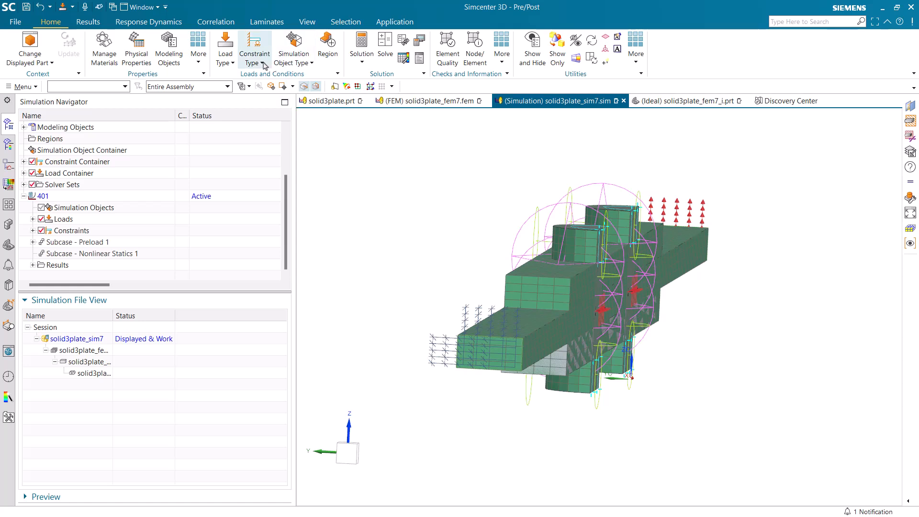
pyautogui.rightClick(57, 233)
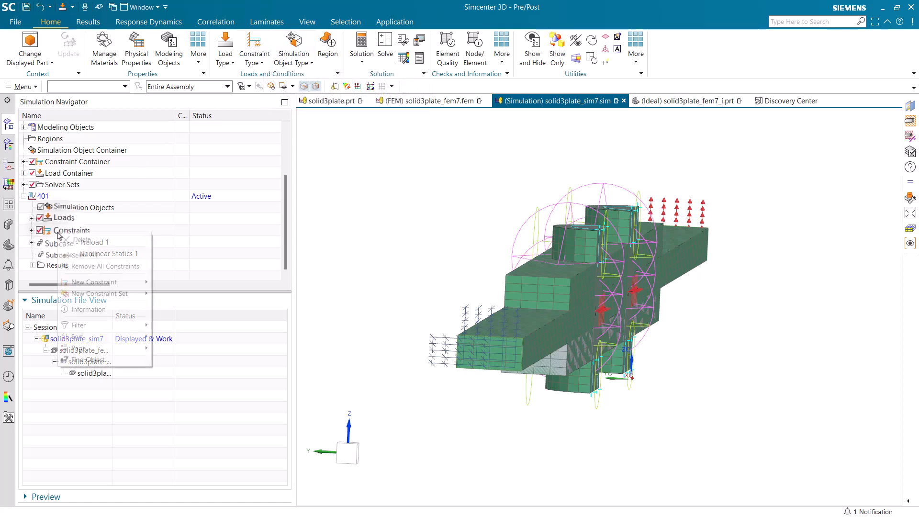
pyautogui.moveTo(93, 296)
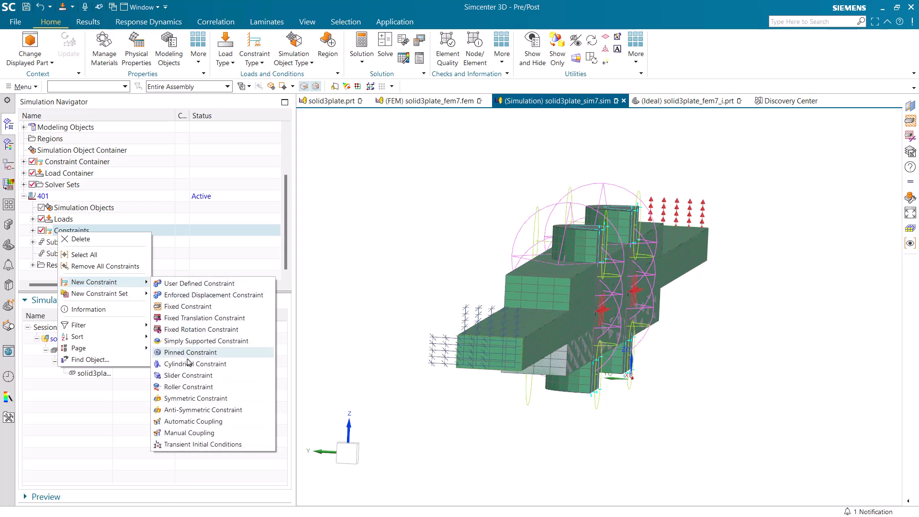
pyautogui.click(194, 399)
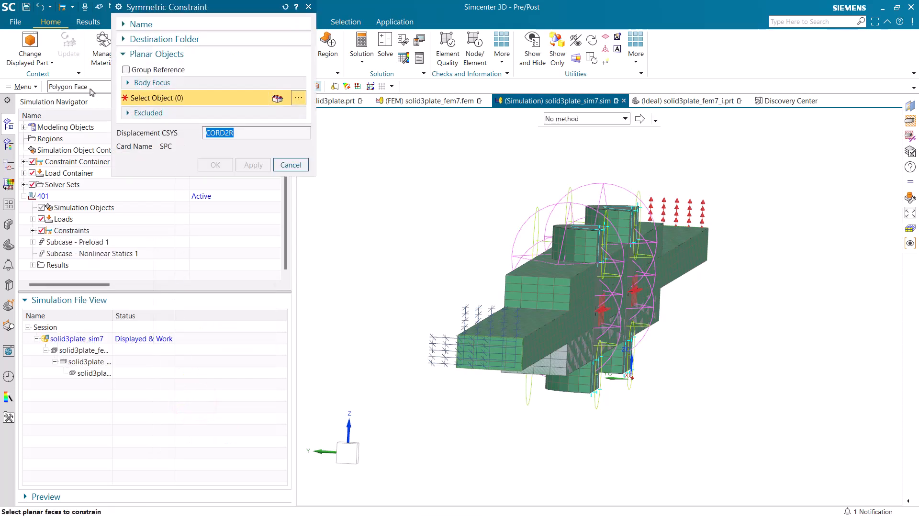
pyautogui.click(531, 338)
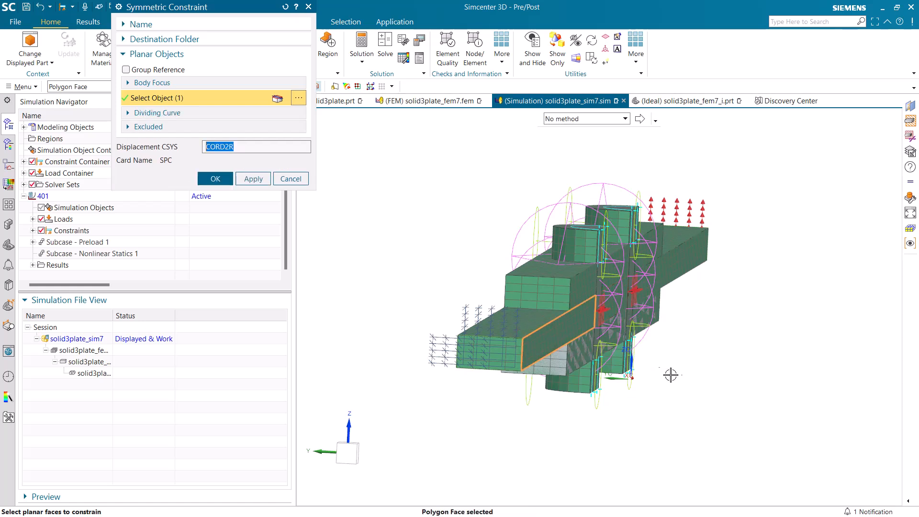
pyautogui.press('F8')
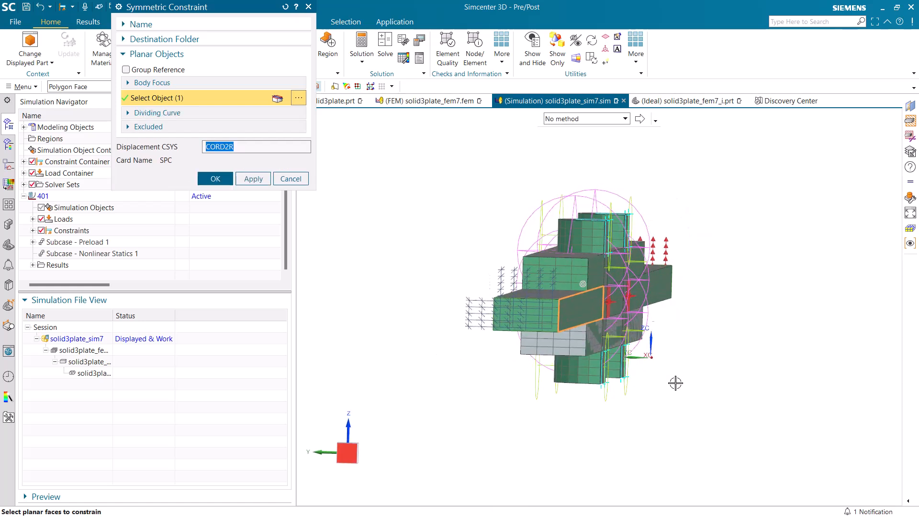
pyautogui.moveTo(669, 400); pyautogui.dragTo(604, 198)
pyautogui.moveTo(637, 317); pyautogui.dragTo(376, 245, button='middle')
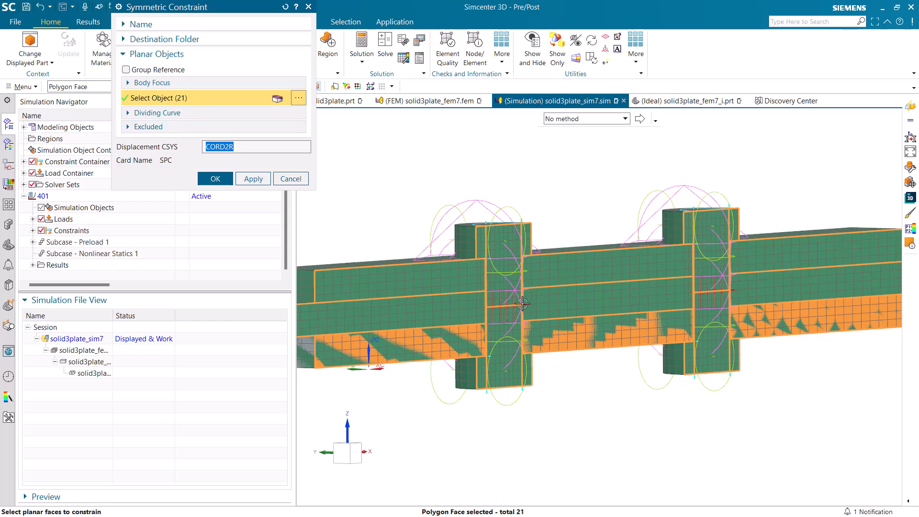
pyautogui.scroll(-4, 586, 368)
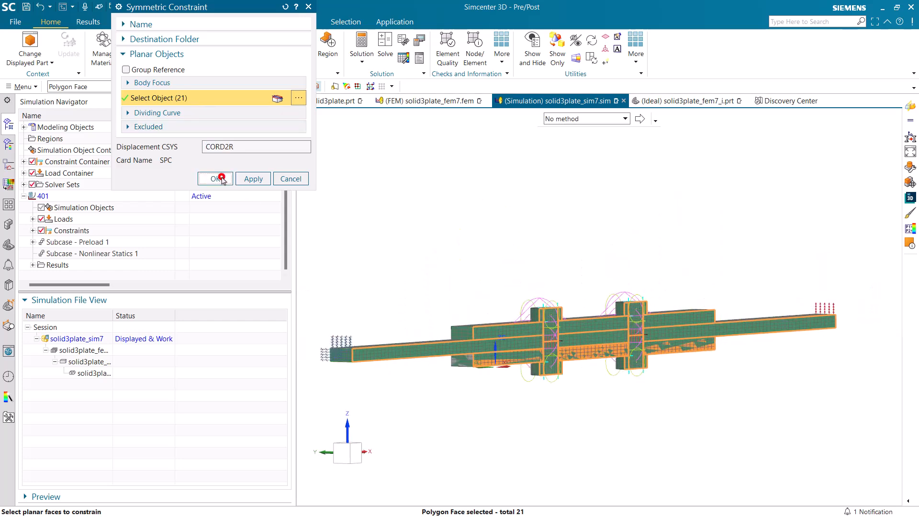
pyautogui.click(218, 179)
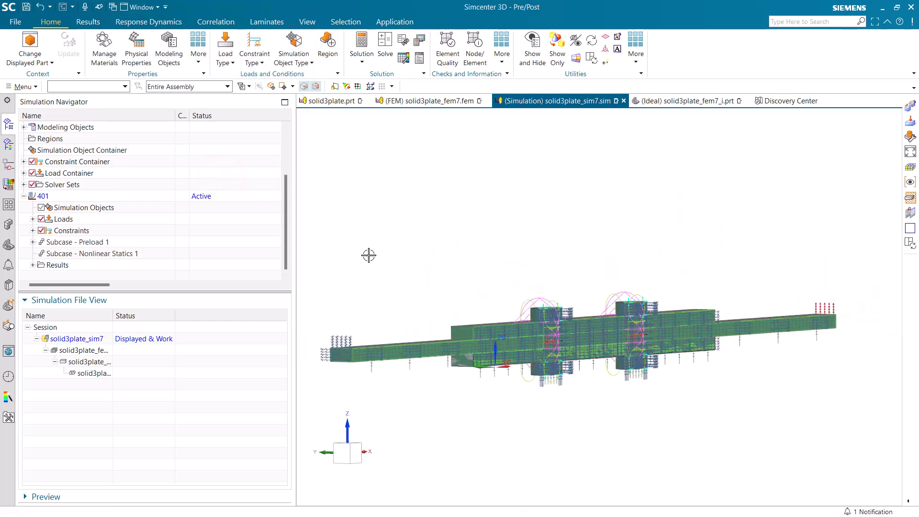
# Hide the display of the 401 solution's Loads and Constraints
pyautogui.scroll(4, 613, 353)
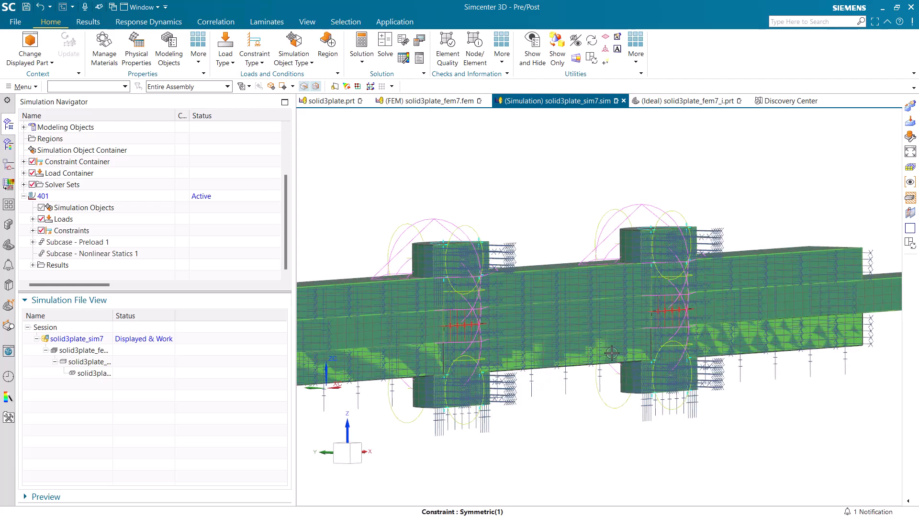
pyautogui.moveTo(588, 329); pyautogui.dragTo(464, 238, button='middle')
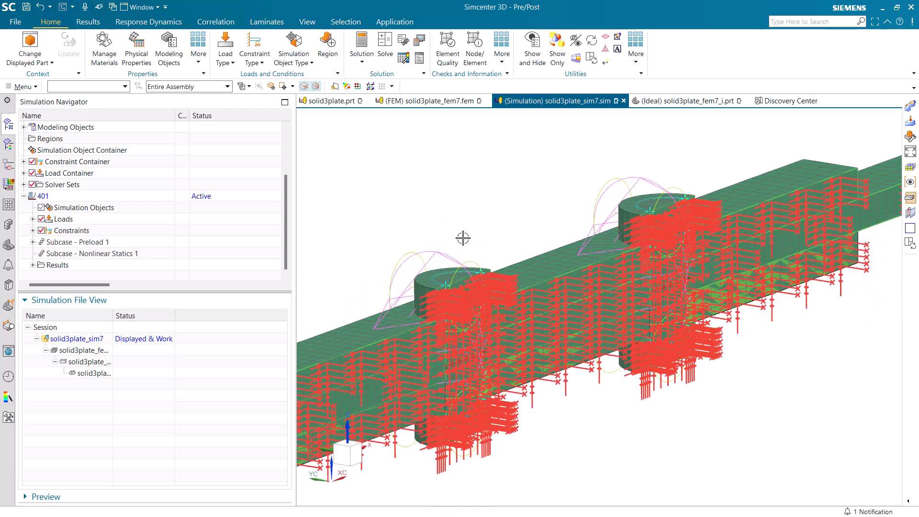
pyautogui.click(42, 219)
pyautogui.click(42, 231)
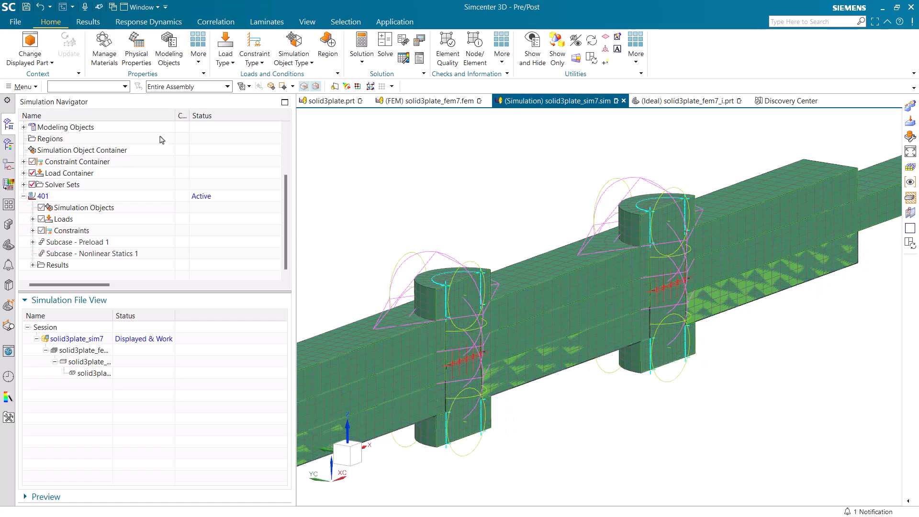
# Create Surface-to-Surface Contacts with Automatic Pairing between the upper and lower bodies of both bolts and the two outer plates
pyautogui.click(299, 61)
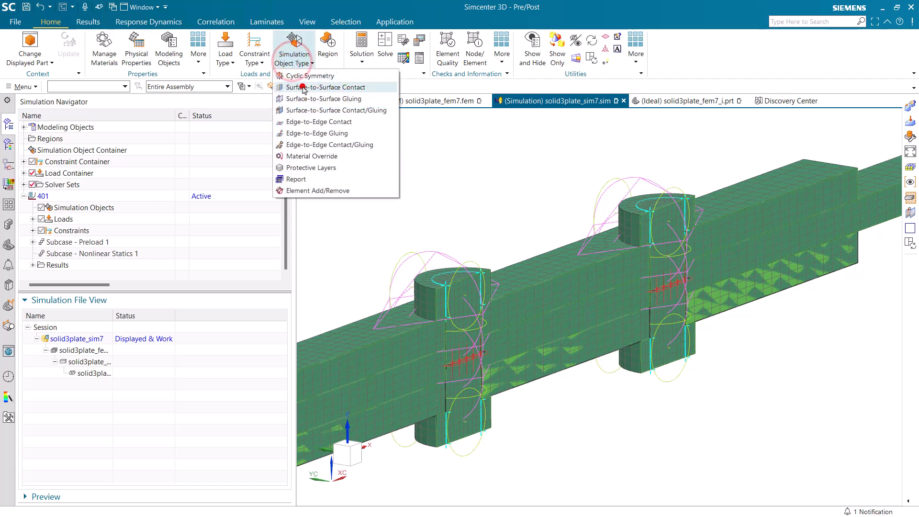
pyautogui.click(302, 86)
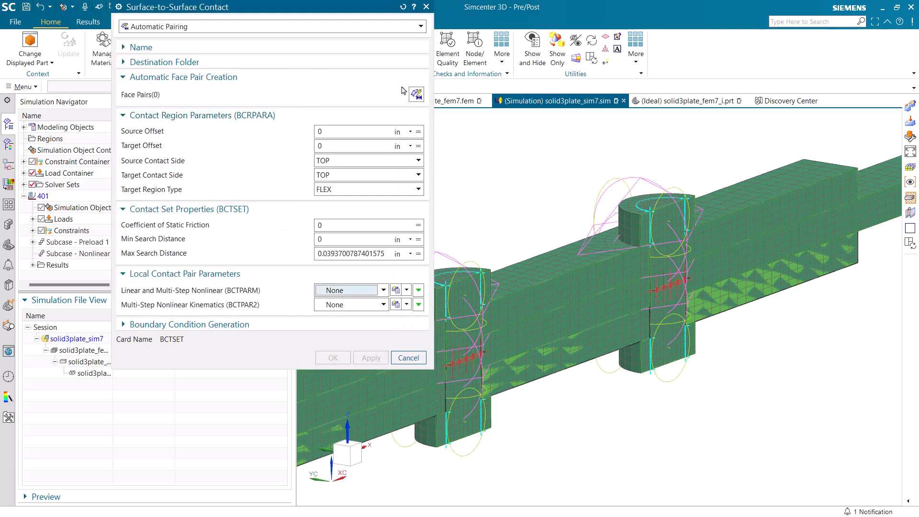
pyautogui.click(416, 94)
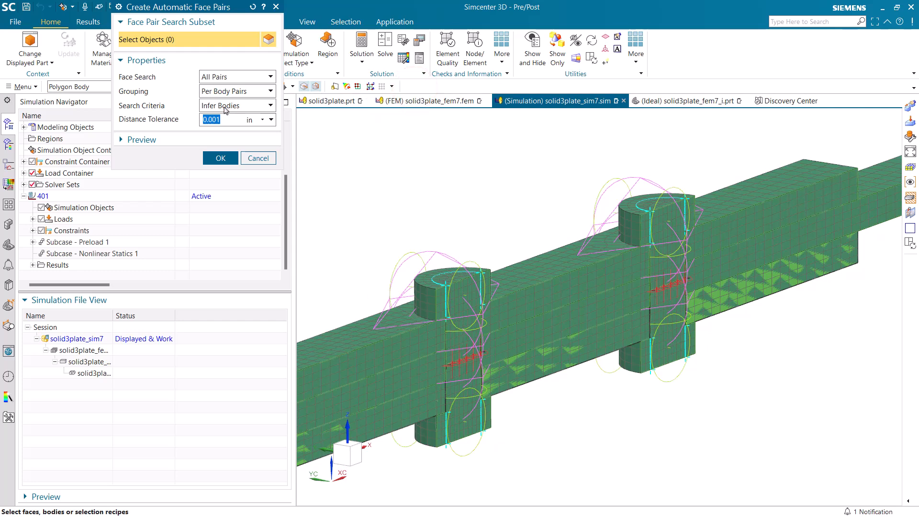
pyautogui.click(435, 285)
pyautogui.click(409, 319)
pyautogui.click(627, 218)
pyautogui.click(587, 360)
pyautogui.click(489, 425)
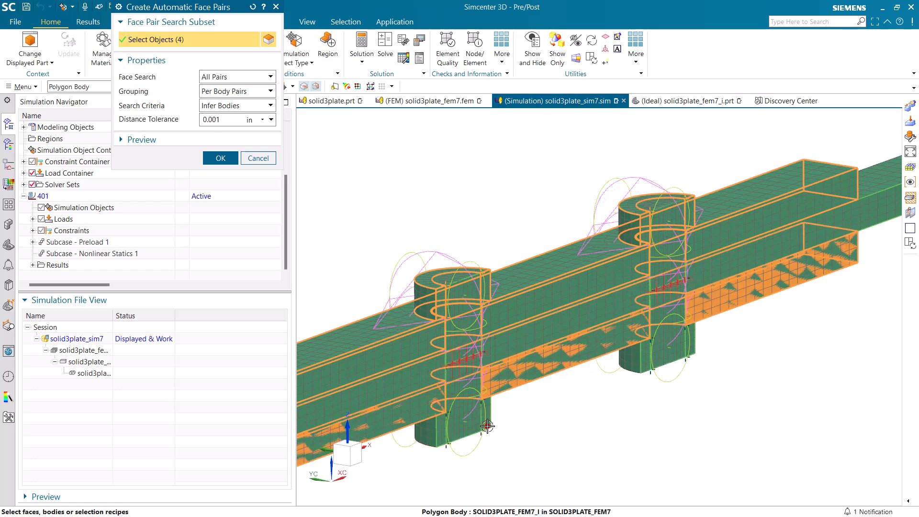
pyautogui.click(635, 366)
pyautogui.click(221, 158)
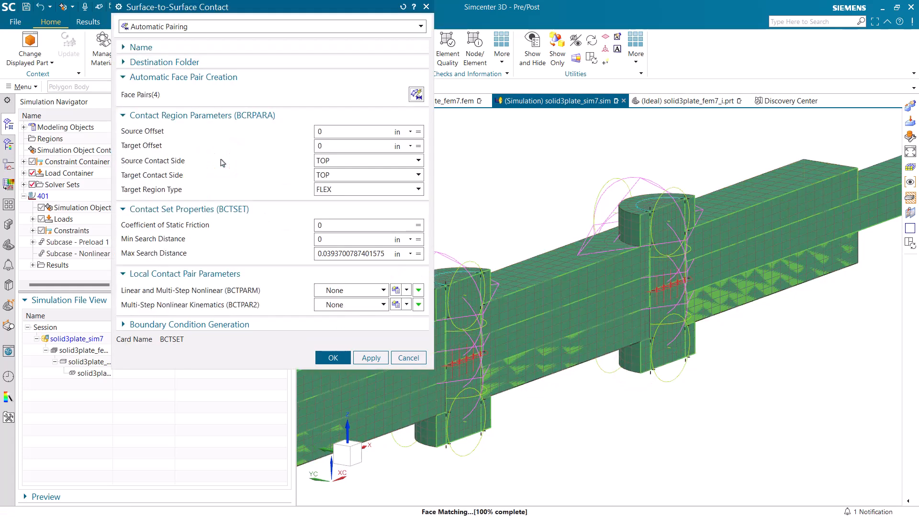
pyautogui.click(369, 357)
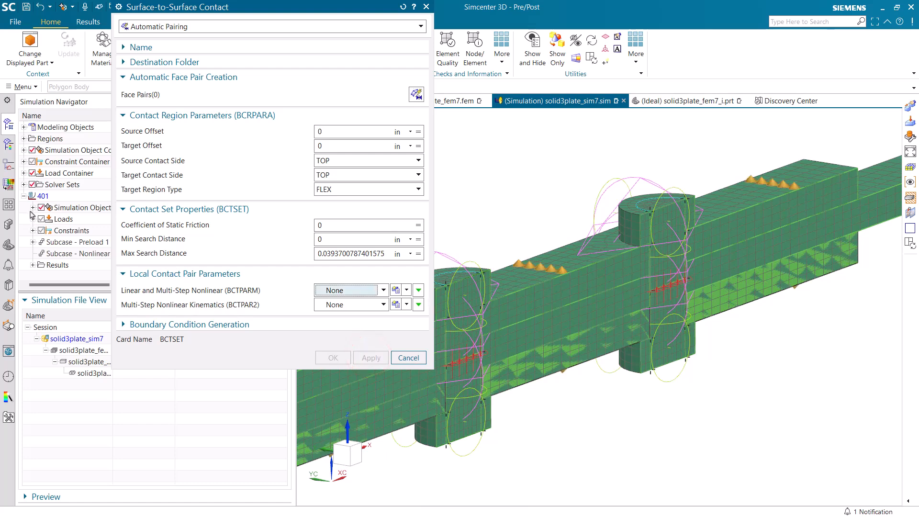
# Expand the 401 solution's Simulation Objects and check which faces Face Contact(1) through Face Contact(4) pair
pyautogui.click(32, 208)
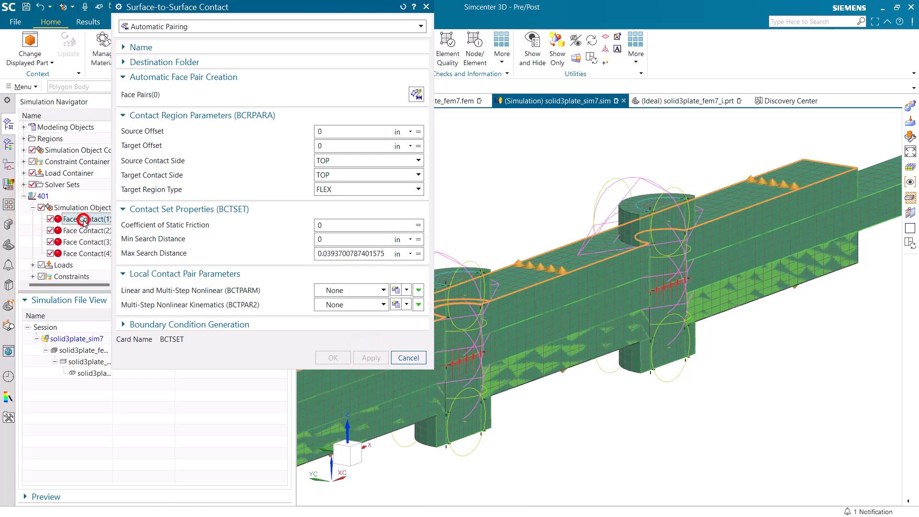
pyautogui.click(86, 231)
pyautogui.click(85, 243)
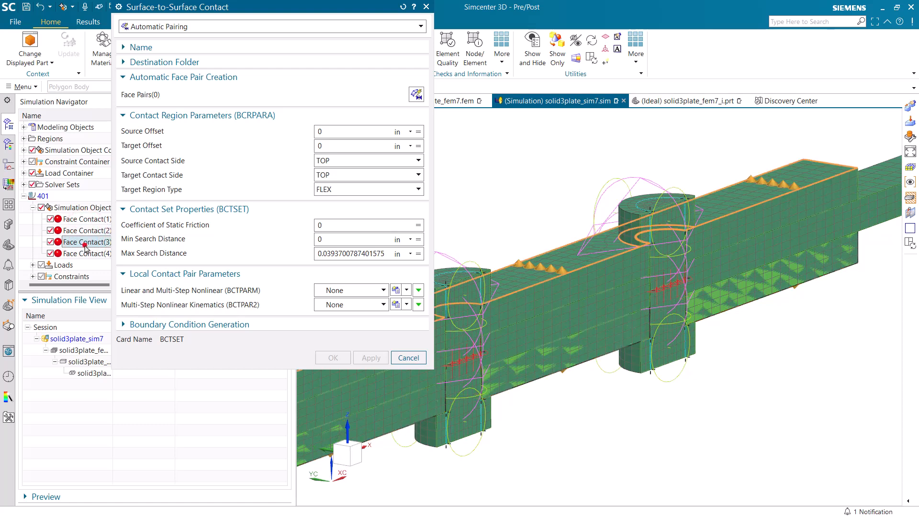
pyautogui.click(85, 253)
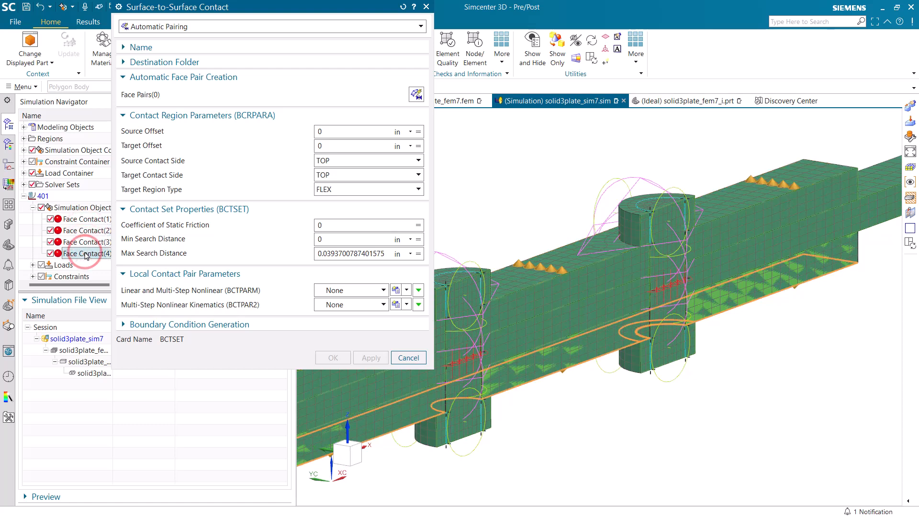
# Create automatically paired Surface-to-Surface Contacts between both bolts' upper bodies, the upper outer plate and the middle plate, using a .03 in distance tolerance
pyautogui.click(84, 267)
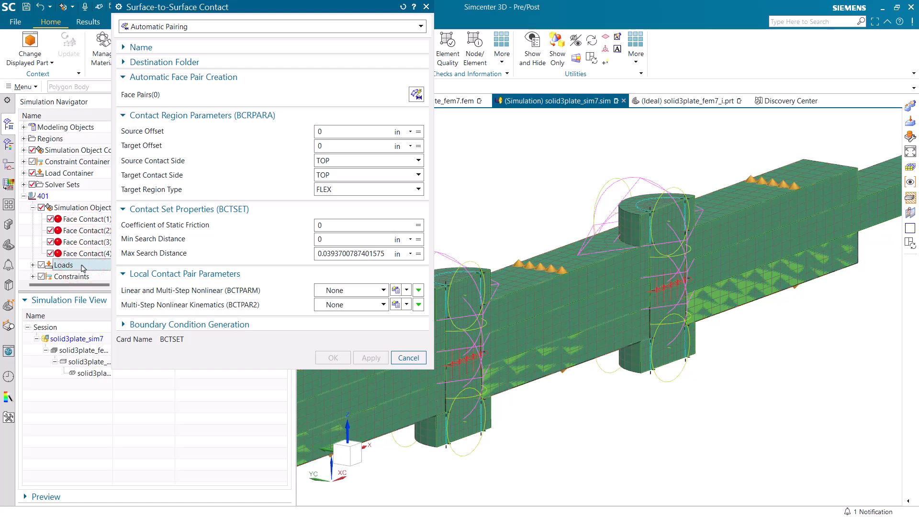
pyautogui.click(416, 95)
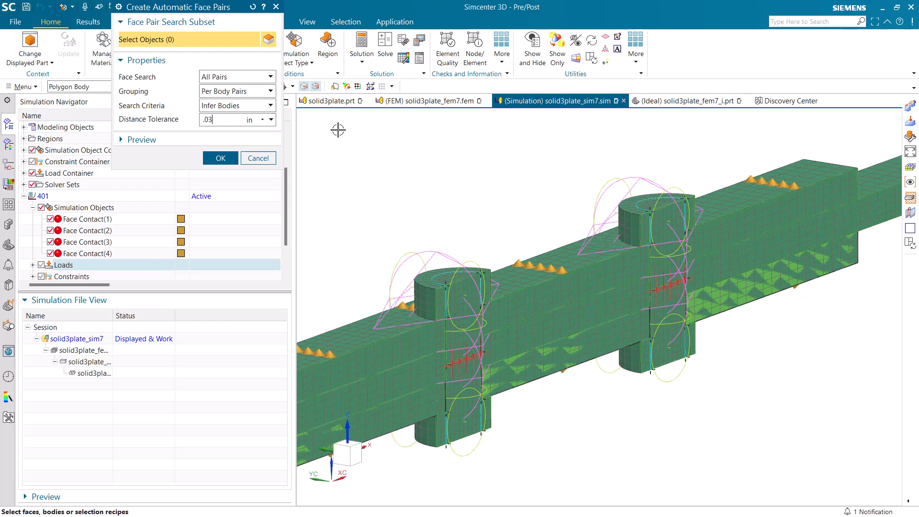
pyautogui.click(457, 335)
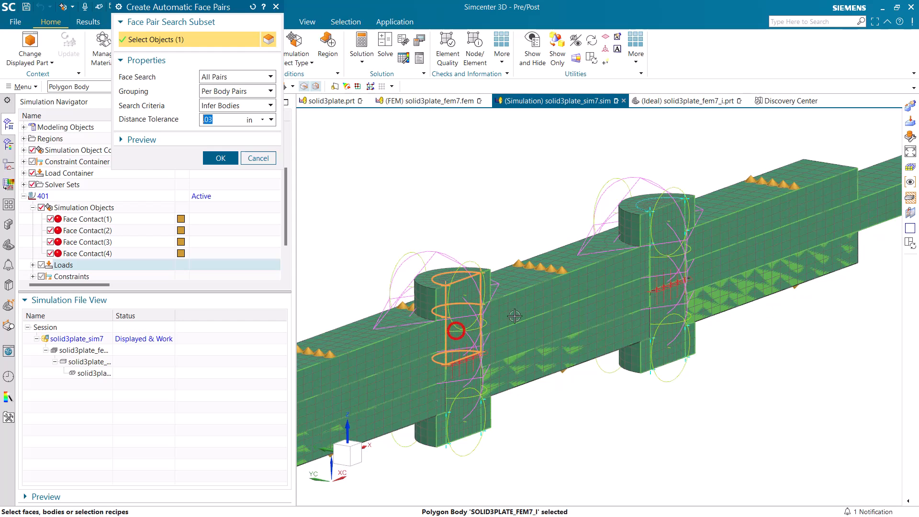
pyautogui.click(670, 261)
pyautogui.click(613, 270)
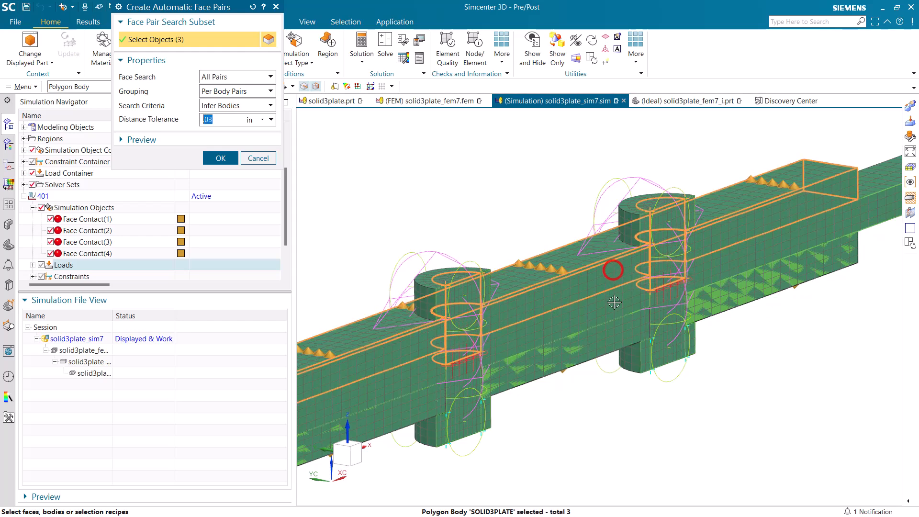
pyautogui.click(615, 306)
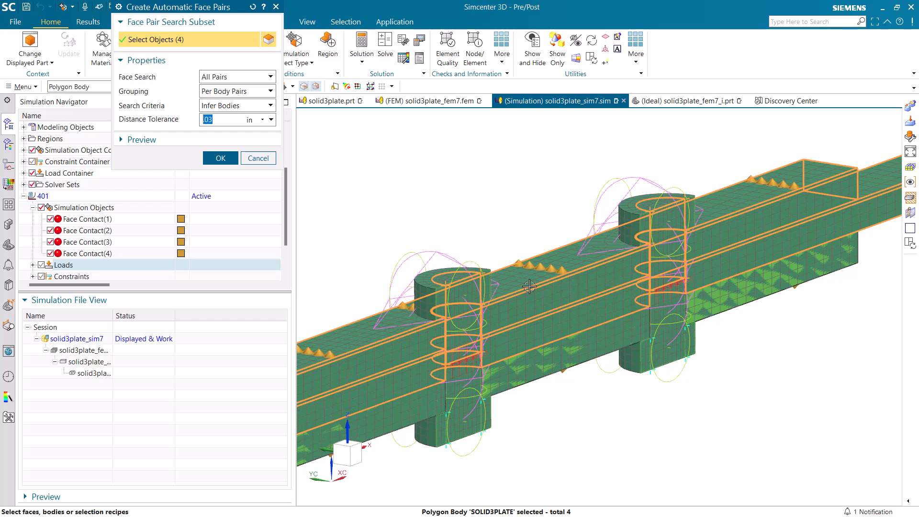
pyautogui.click(229, 158)
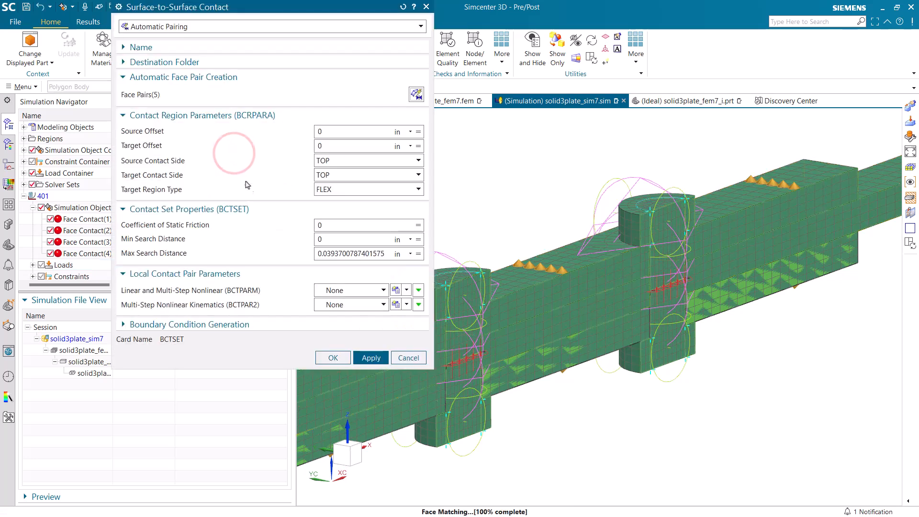
pyautogui.click(357, 357)
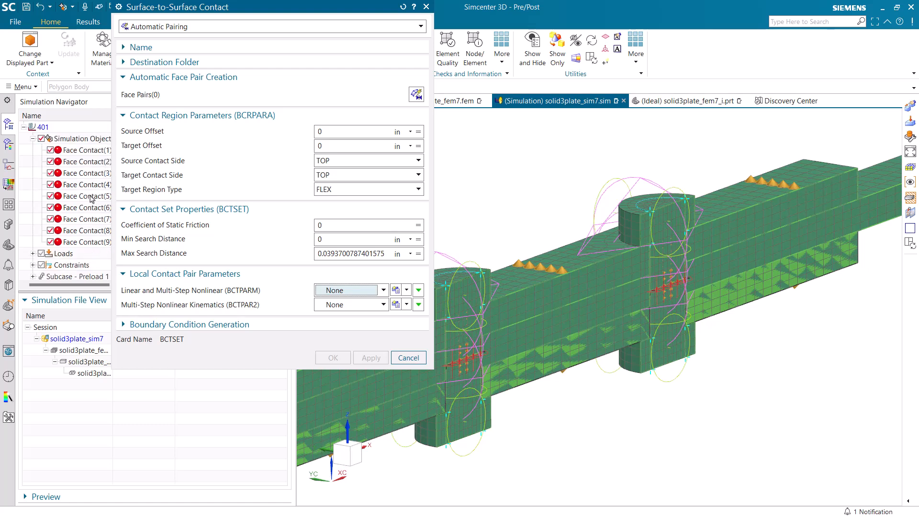
# Check which faces Face Contact(5) through Face Contact(9) pair in the 401 solution
pyautogui.click(90, 197)
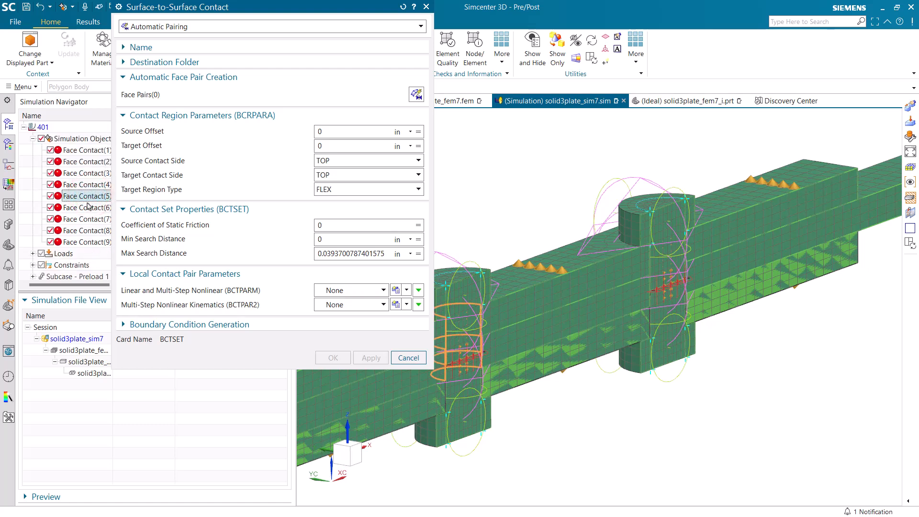
pyautogui.click(89, 209)
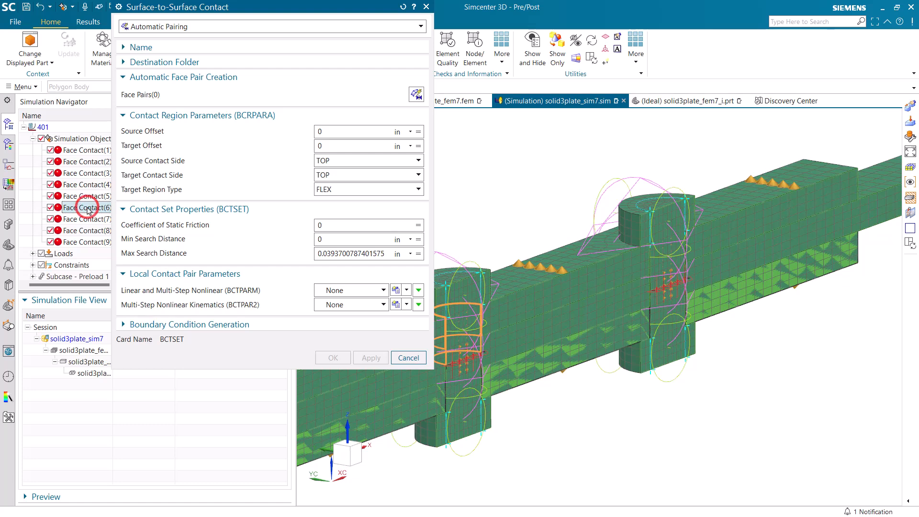
pyautogui.click(90, 219)
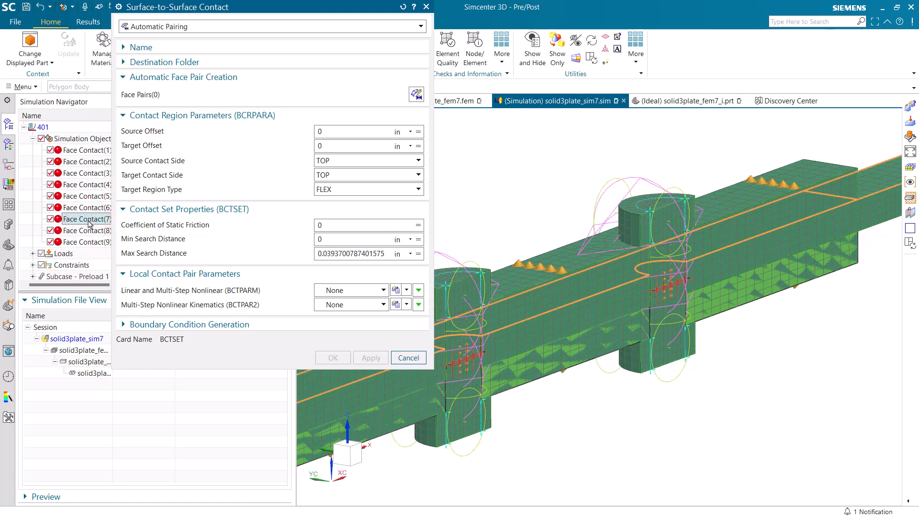
pyautogui.click(91, 231)
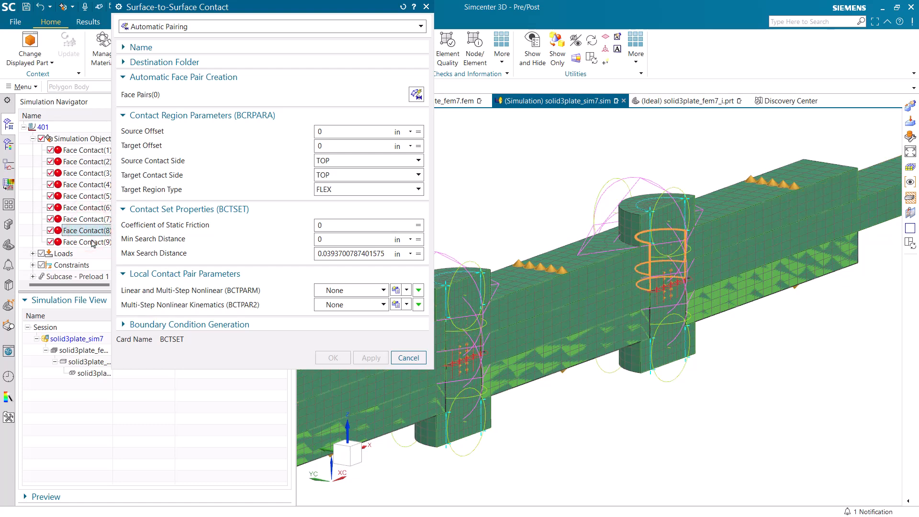
pyautogui.click(92, 242)
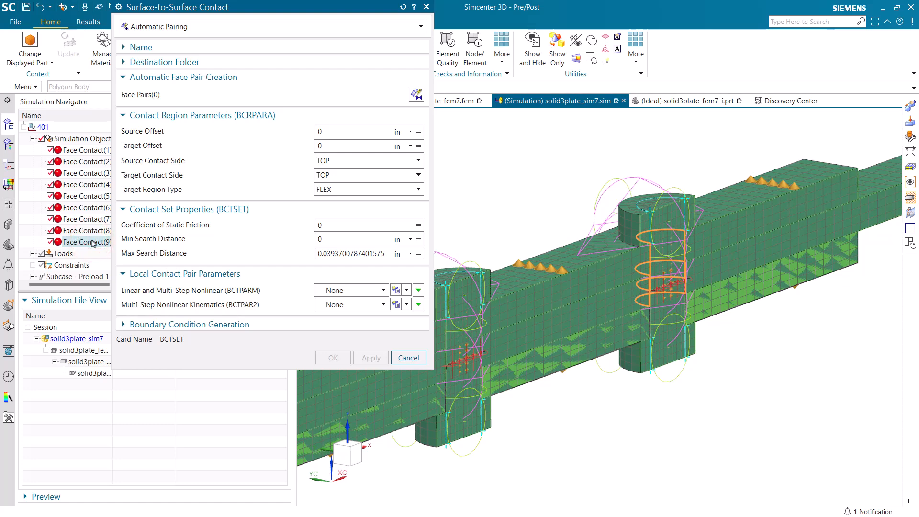
pyautogui.click(75, 254)
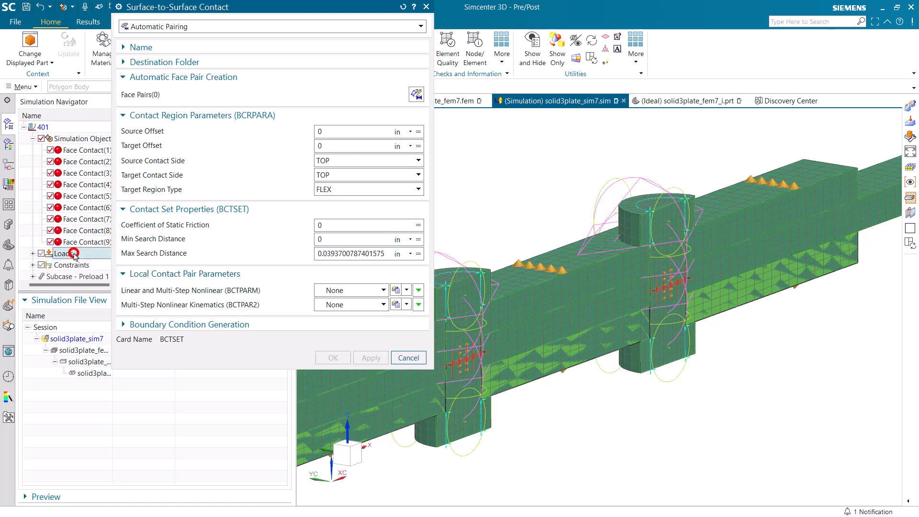
# Create automatically paired Surface-to-Surface Contacts between both bolts' lower bodies, the lower outer plate and the middle plate, using a .03 in distance tolerance
pyautogui.click(416, 95)
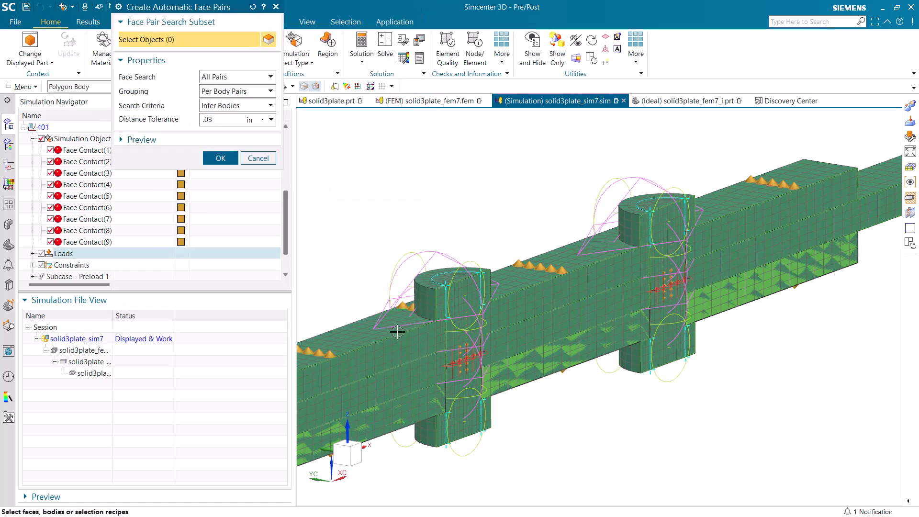
pyautogui.scroll(3, 448, 405)
pyautogui.click(450, 398)
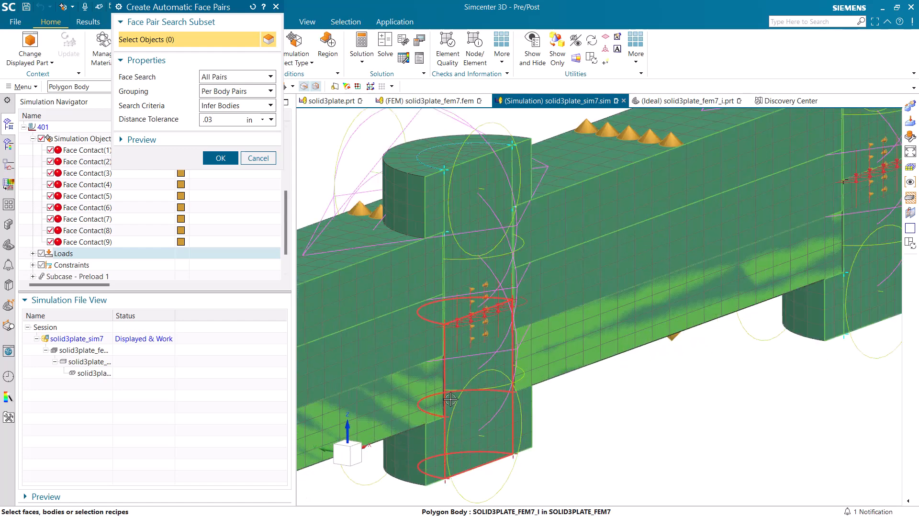
pyautogui.click(880, 276)
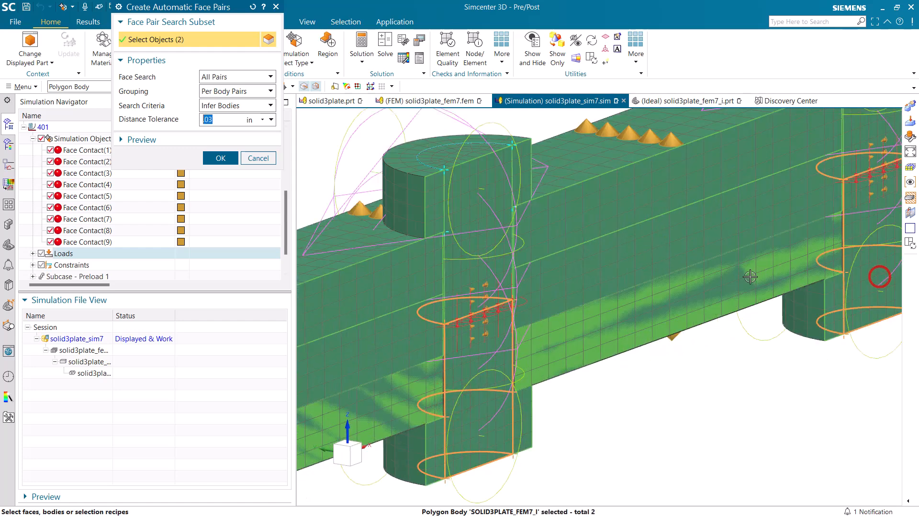
pyautogui.click(747, 272)
pyautogui.click(708, 240)
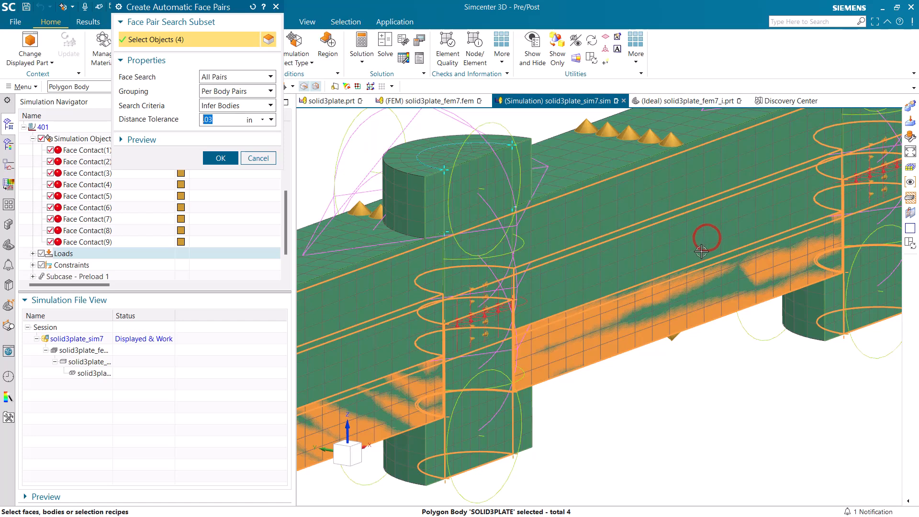
pyautogui.click(226, 160)
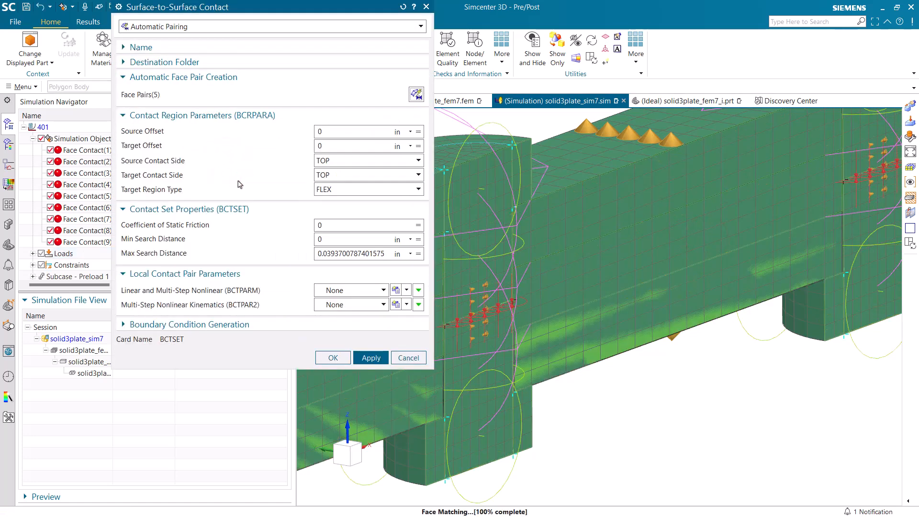
pyautogui.click(332, 358)
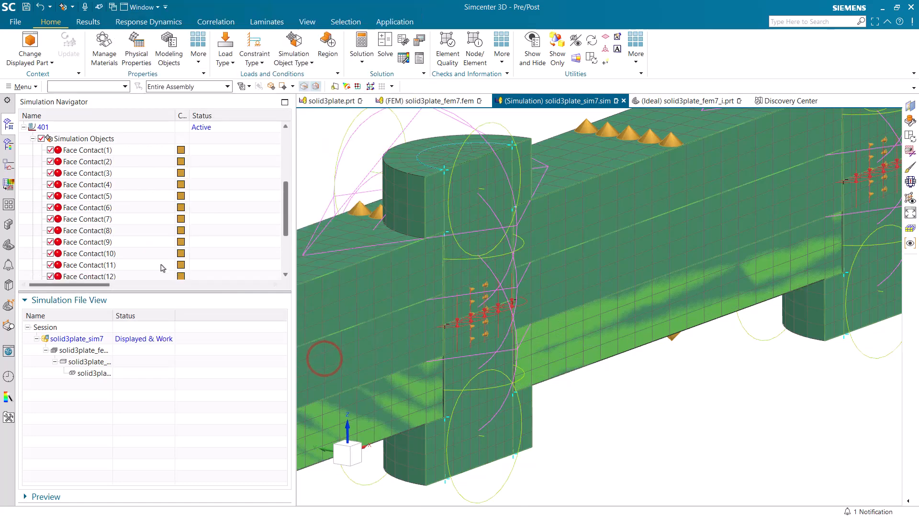
# Check which faces Face Contact(10) through Face Contact(14) pair in the 401 solution
pyautogui.scroll(-1, 147, 260)
pyautogui.click(102, 228)
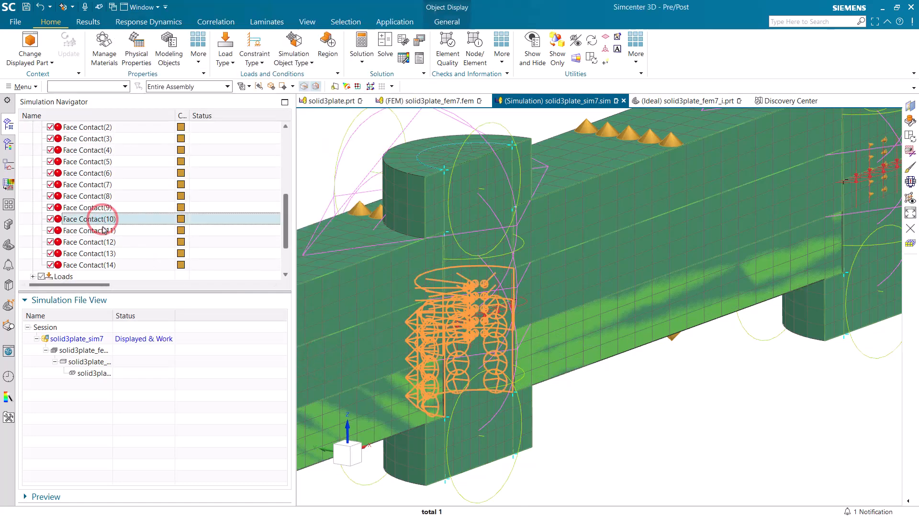
pyautogui.click(102, 241)
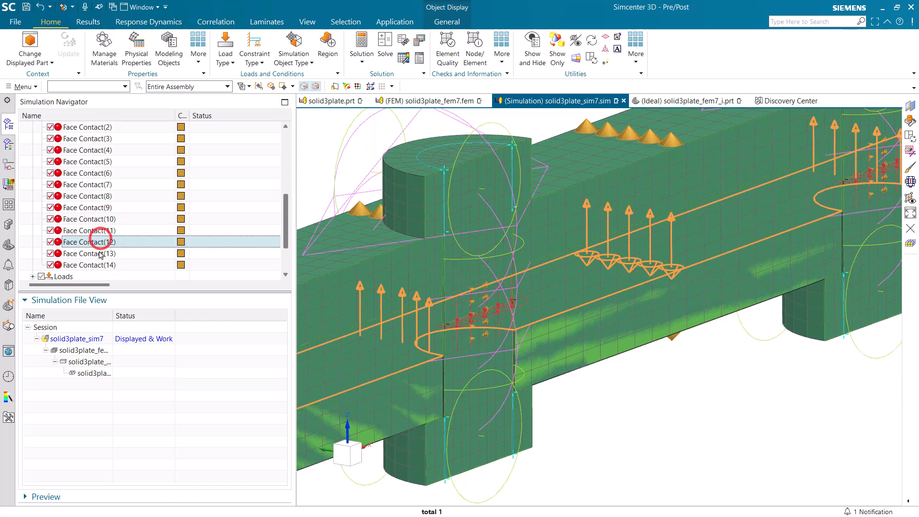
pyautogui.click(100, 255)
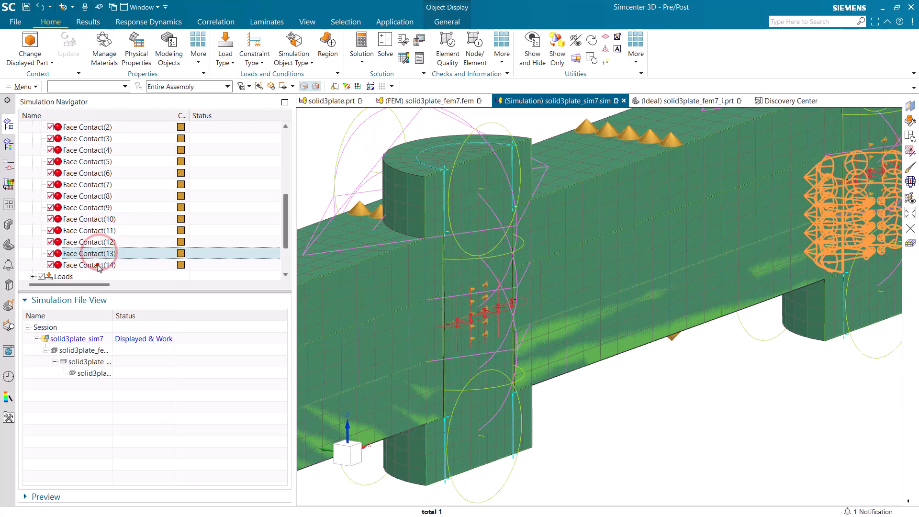
pyautogui.click(95, 265)
pyautogui.click(96, 276)
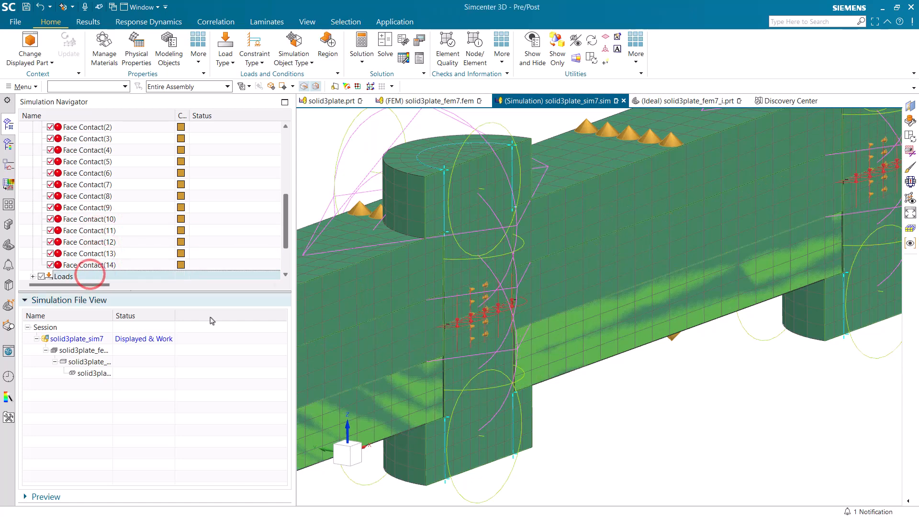
# Examine the clearance between the bolt shank and the plate holes up close on the cut plane
pyautogui.scroll(3, 507, 428)
pyautogui.scroll(4, 542, 378)
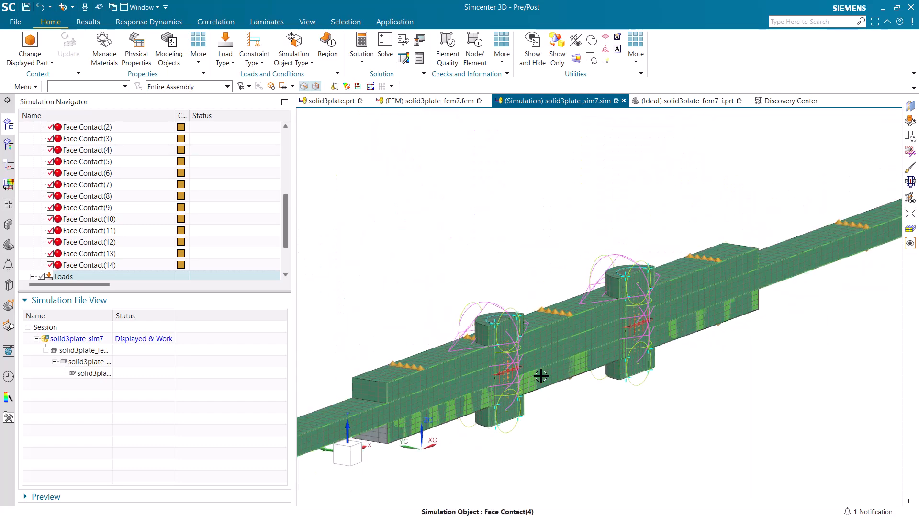
pyautogui.scroll(-6, 542, 378)
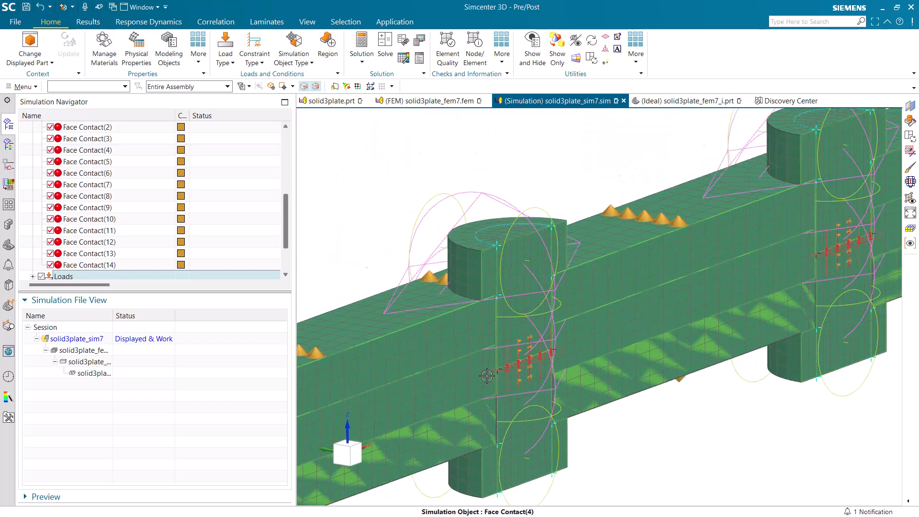
pyautogui.moveTo(541, 378); pyautogui.dragTo(499, 349, button='middle')
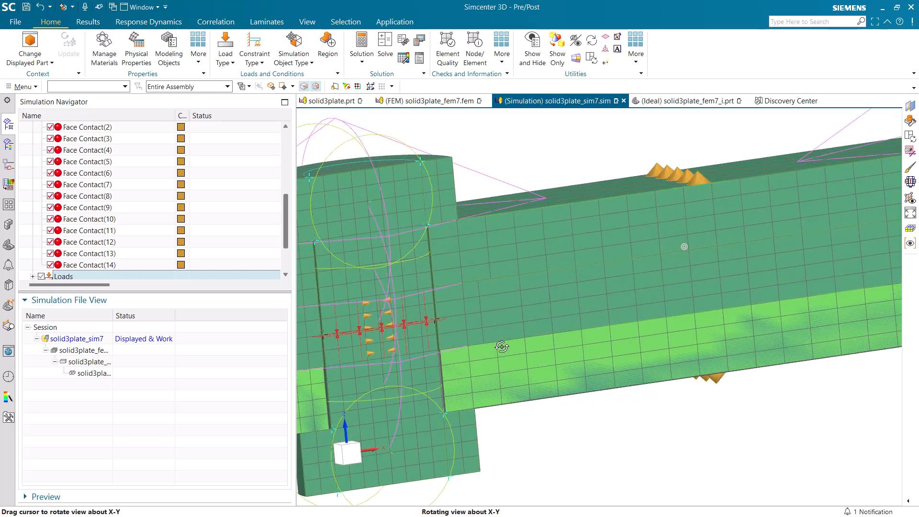
pyautogui.scroll(3, 369, 304)
pyautogui.scroll(-3, 381, 295)
pyautogui.scroll(-5, 402, 309)
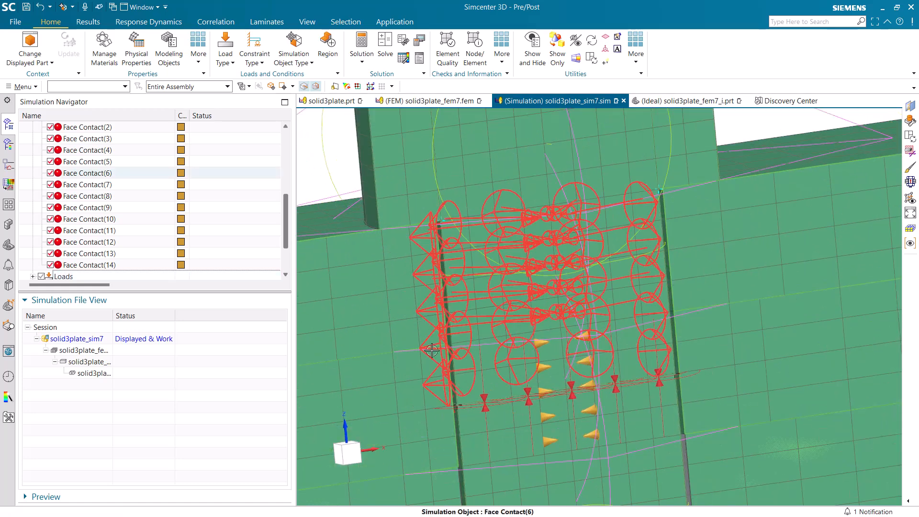
pyautogui.scroll(3, 459, 357)
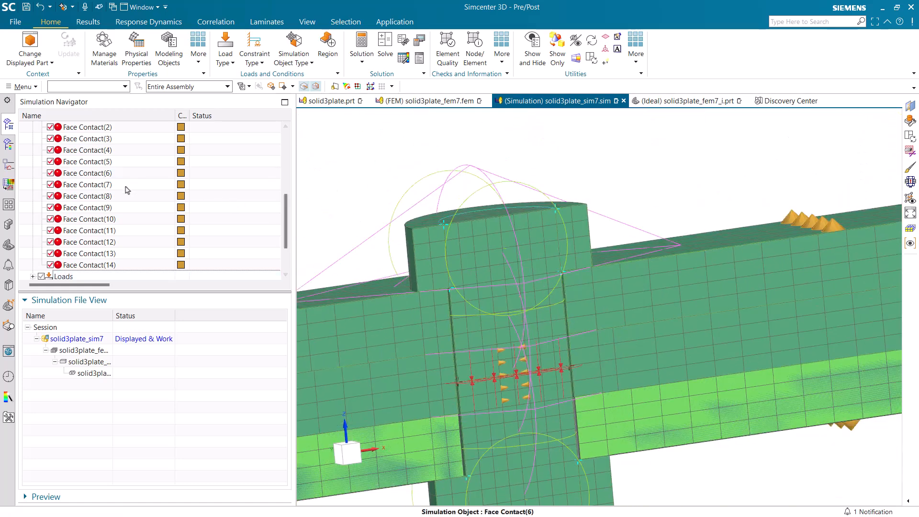
# Edit Face Contact(1) through Face Contact(14) together and set their Min Search Distance to -.03 in
pyautogui.click(90, 266)
pyautogui.scroll(2, 94, 254)
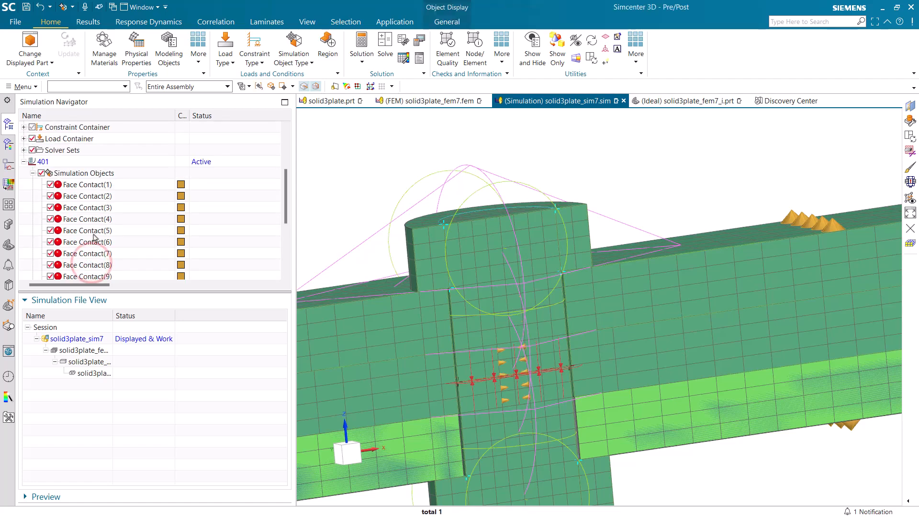
pyautogui.keyDown('shift'); pyautogui.click(90, 185); pyautogui.keyUp('shift')
pyautogui.rightClick(92, 189)
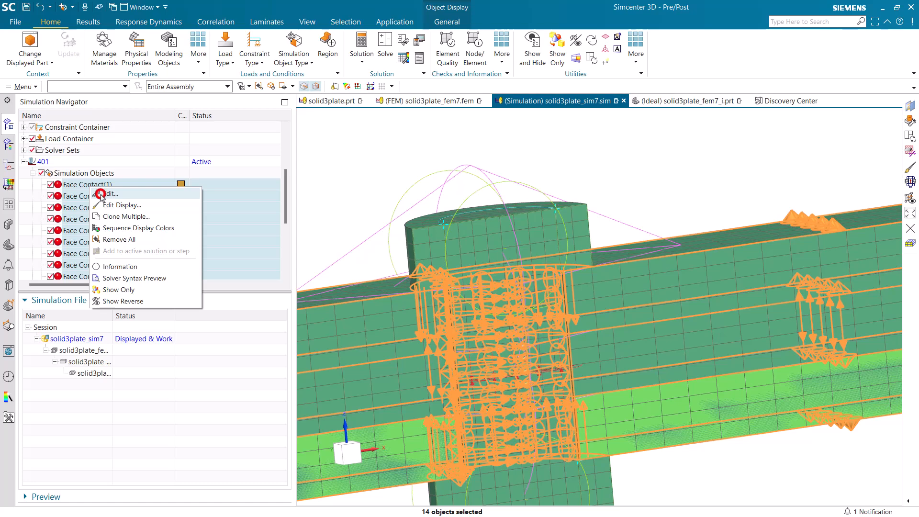
pyautogui.click(99, 193)
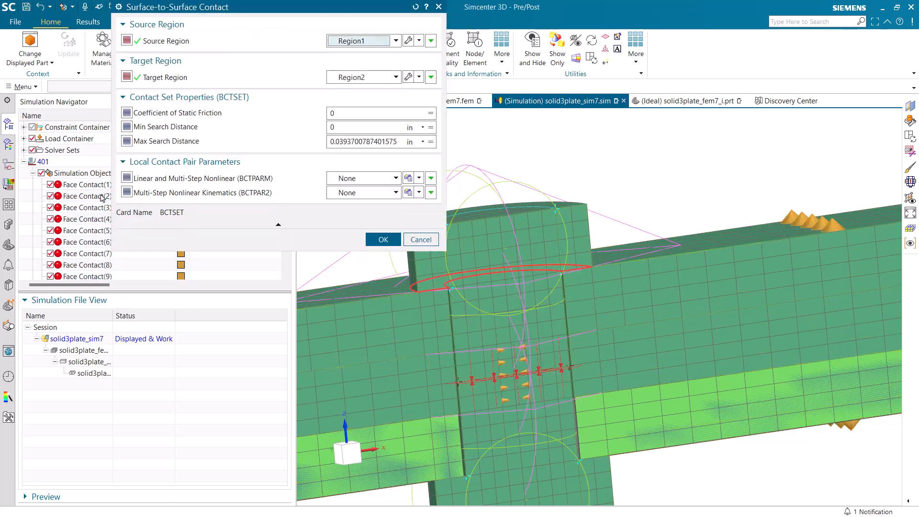
pyautogui.doubleClick(348, 128)
pyautogui.write('-.')
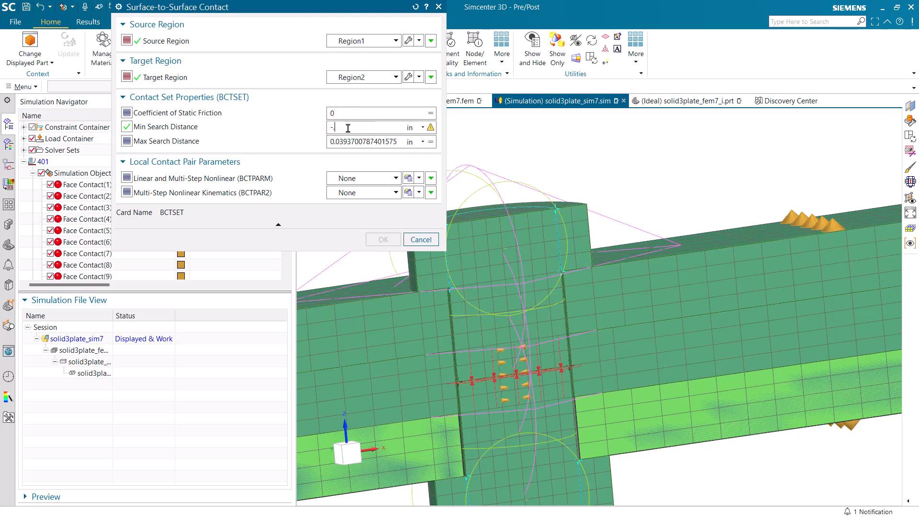
pyautogui.write('03')
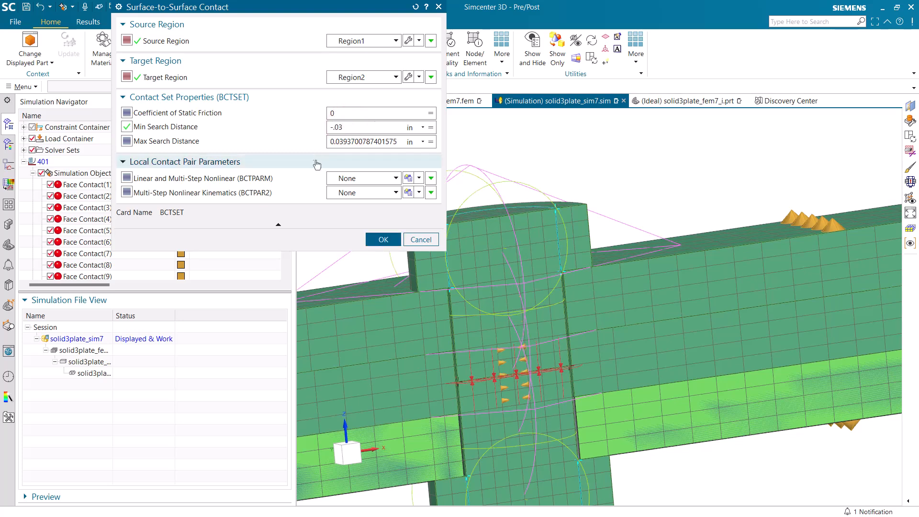
# Create local pair override parameters named inipene with Initial Penetration / Gap at Set Gaps and Penetrations to Zero, and apply them to the edited face contacts
pyautogui.click(408, 179)
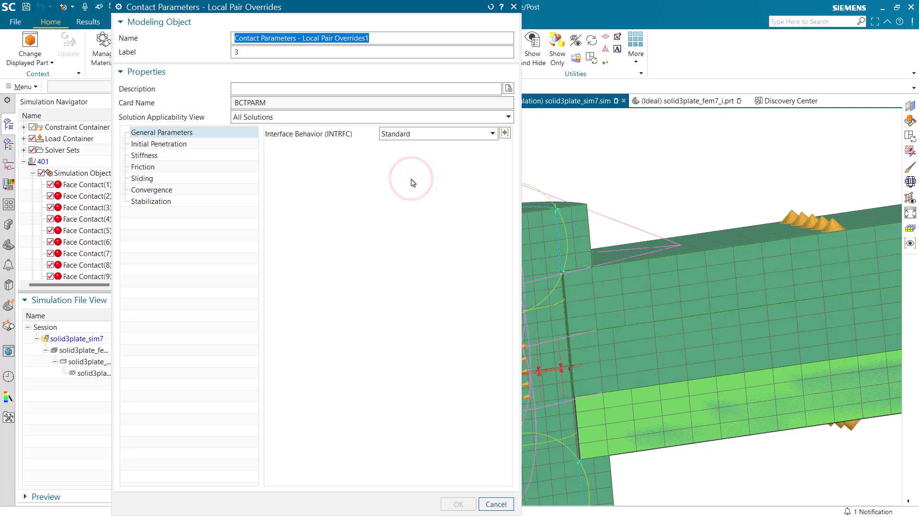
pyautogui.click(202, 144)
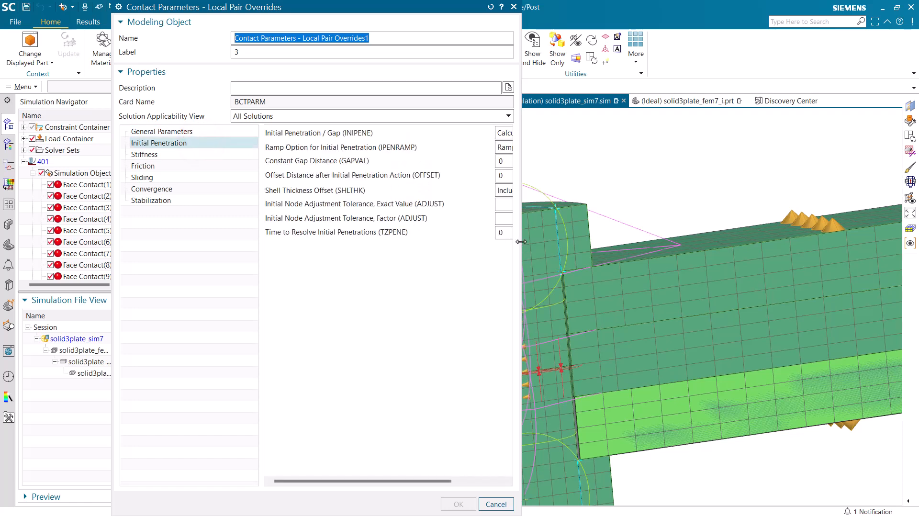
pyautogui.doubleClick(521, 242)
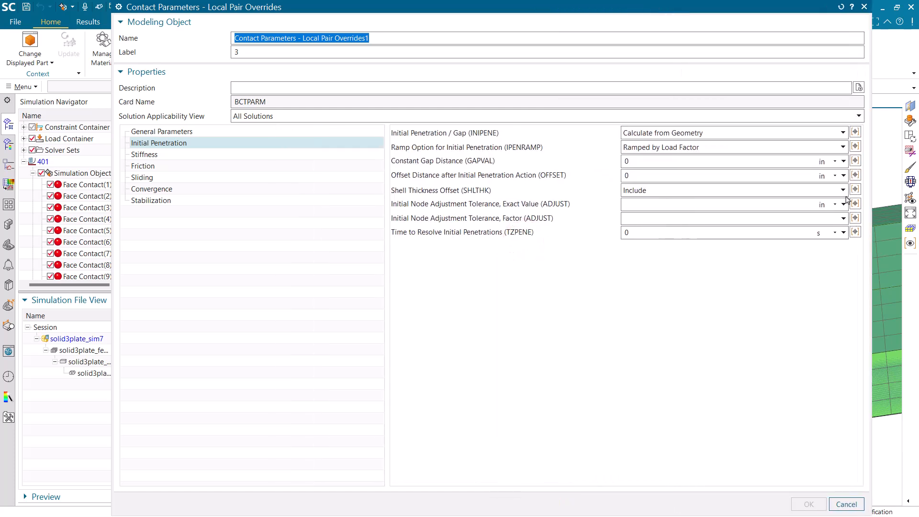
pyautogui.click(818, 133)
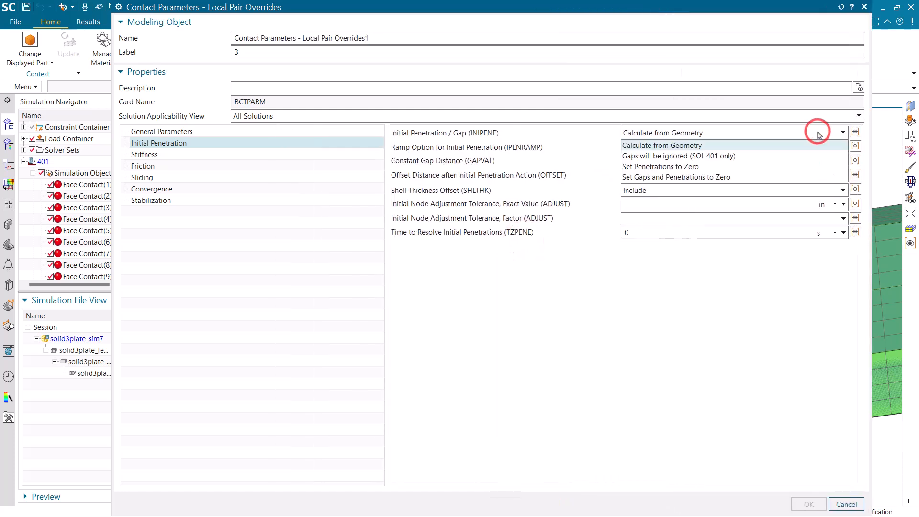
pyautogui.click(780, 178)
pyautogui.doubleClick(409, 39)
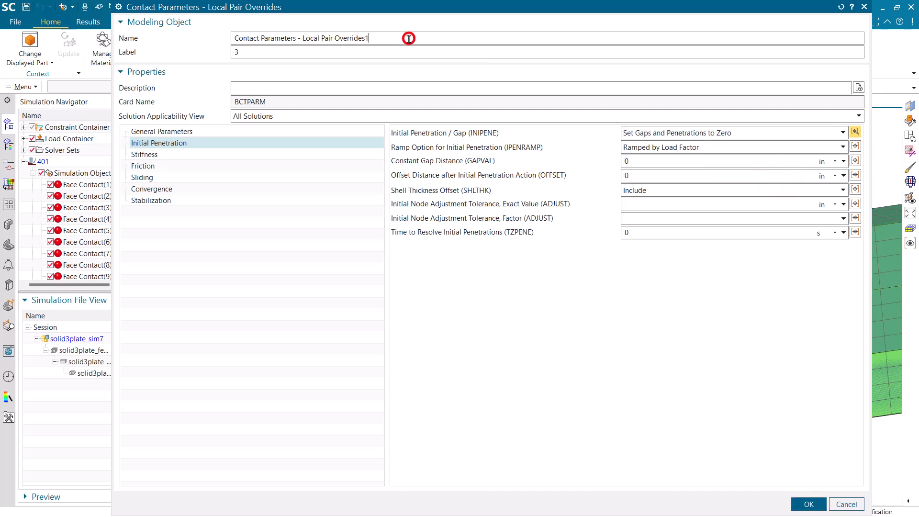
pyautogui.write('inipene')
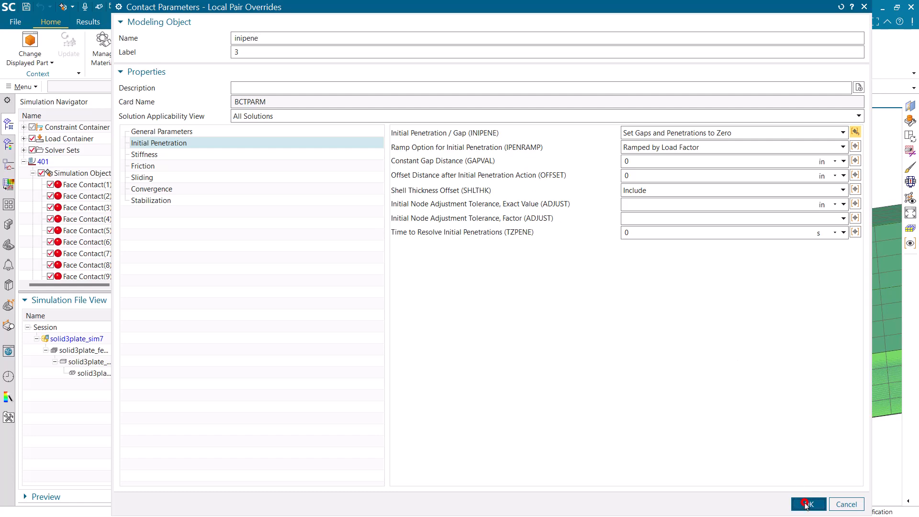
pyautogui.click(807, 504)
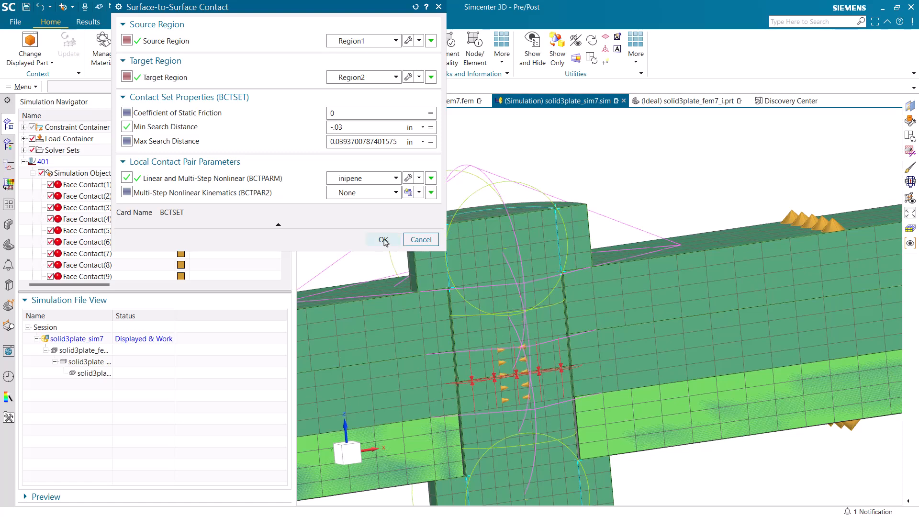
pyautogui.click(383, 240)
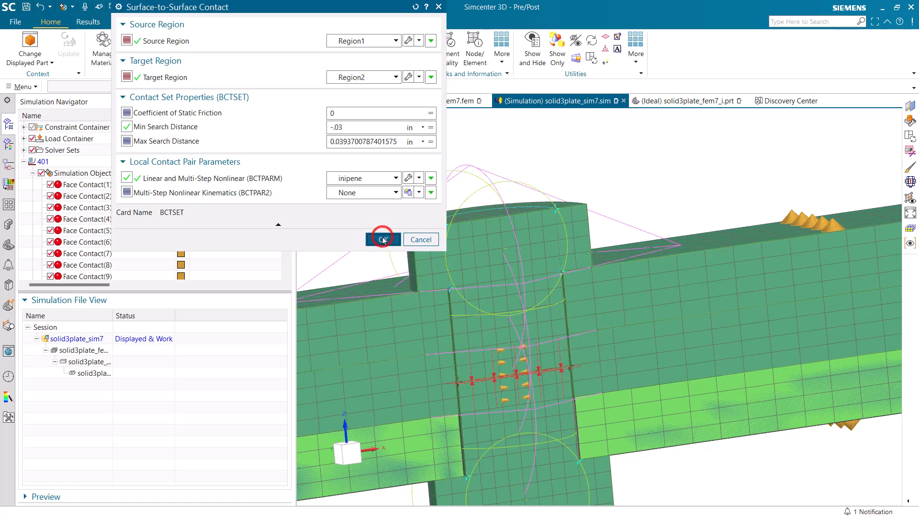
# Save the simulation file and solve the 401 solution
pyautogui.scroll(-8, 546, 378)
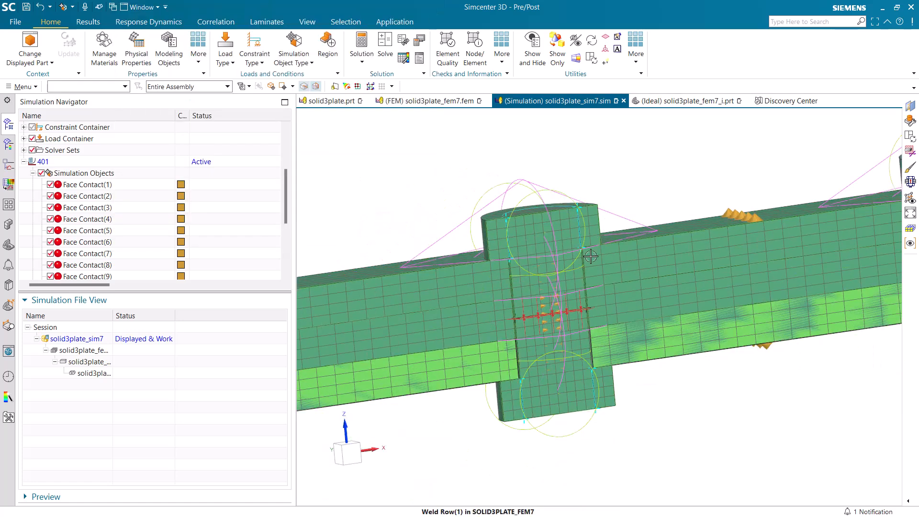
pyautogui.moveTo(543, 379); pyautogui.dragTo(560, 413, button='middle')
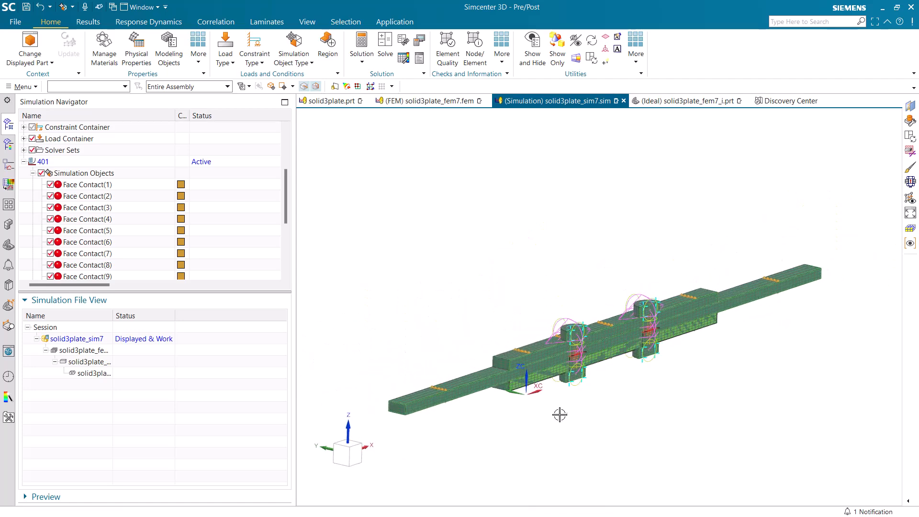
pyautogui.click(26, 7)
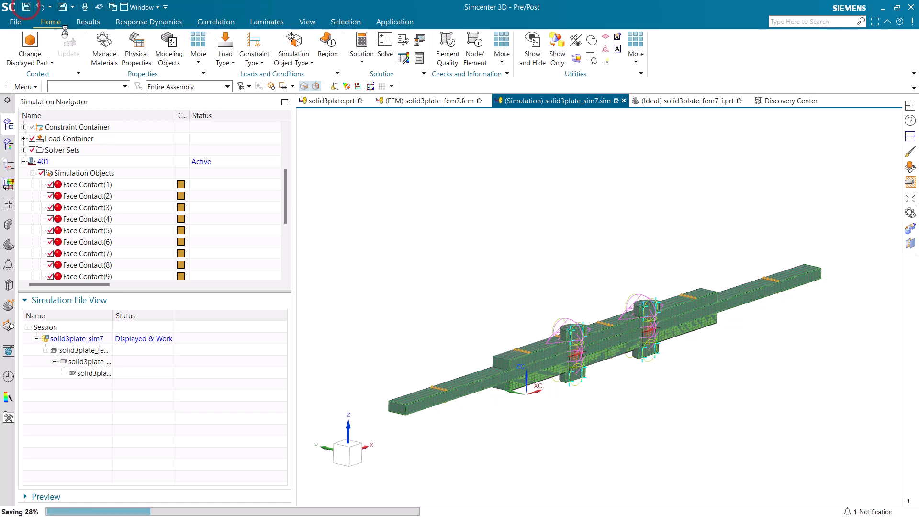
pyautogui.click(383, 42)
pyautogui.click(242, 163)
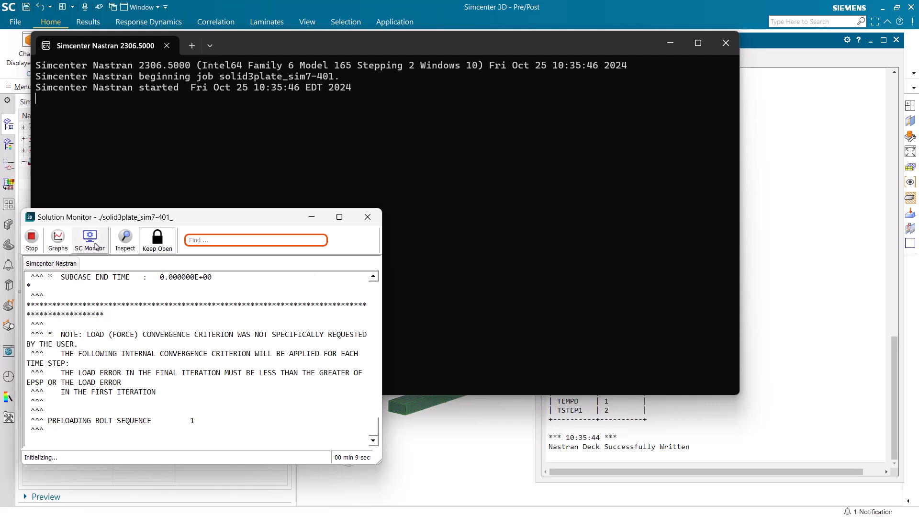
# Display the Translation Magnitude results in the solution control monitor while the solve runs
pyautogui.click(91, 239)
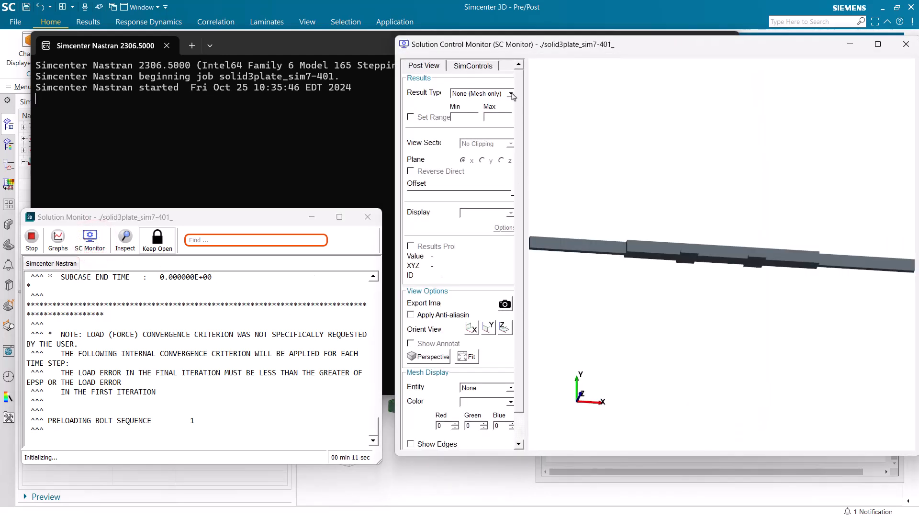
pyautogui.click(512, 94)
pyautogui.click(484, 116)
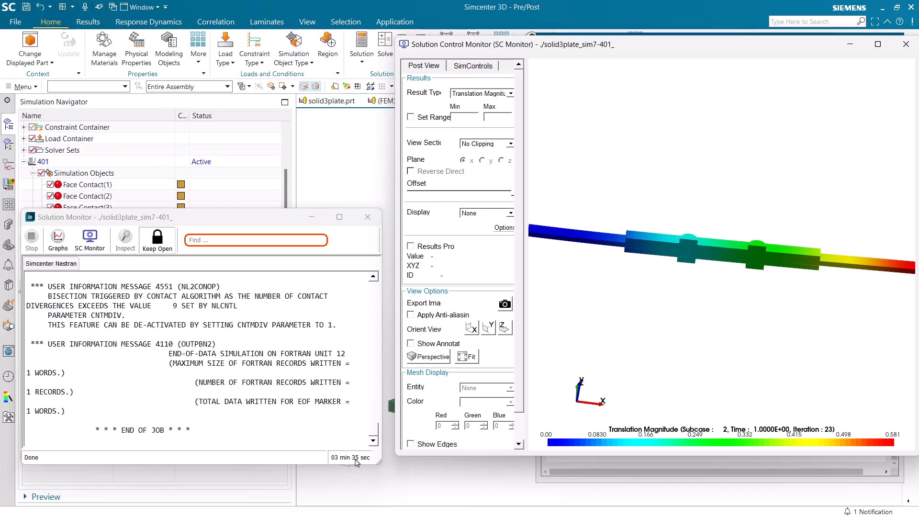
# Close the solution monitors, the analysis job monitor and the information window after the solve
pyautogui.click(368, 219)
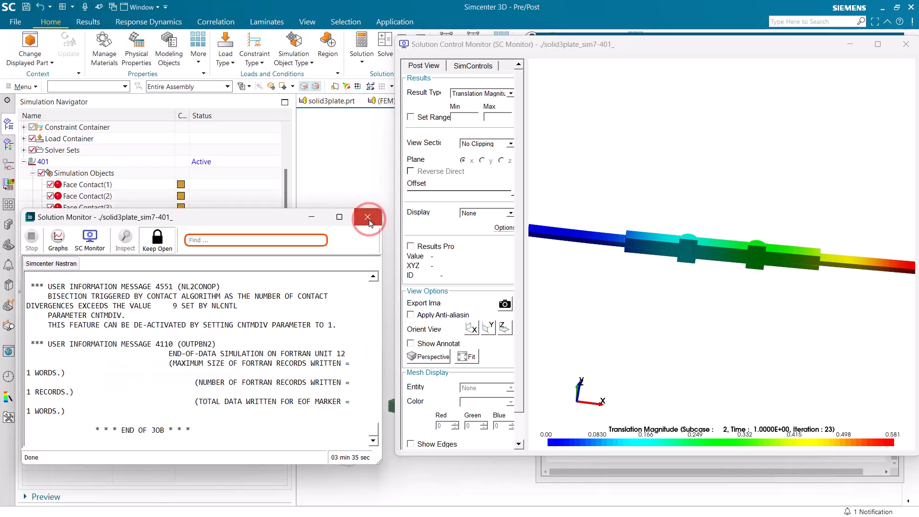
pyautogui.click(369, 220)
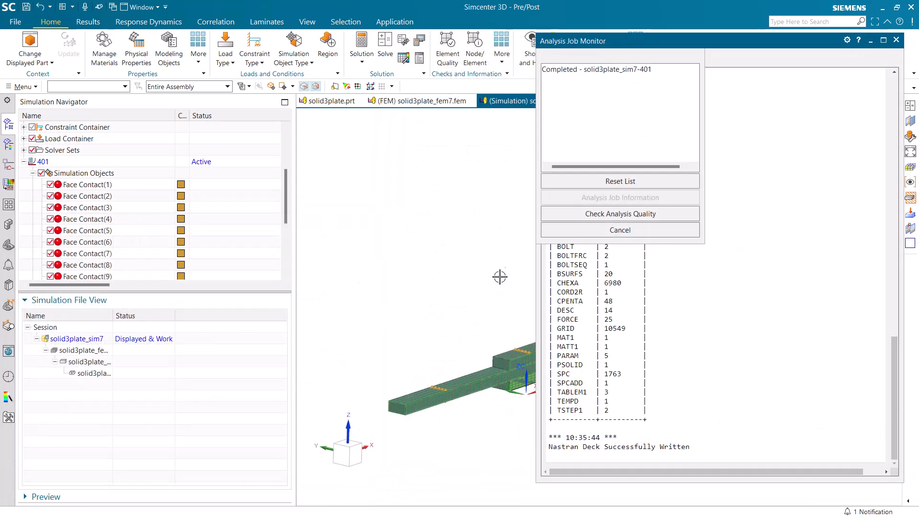
pyautogui.click(575, 231)
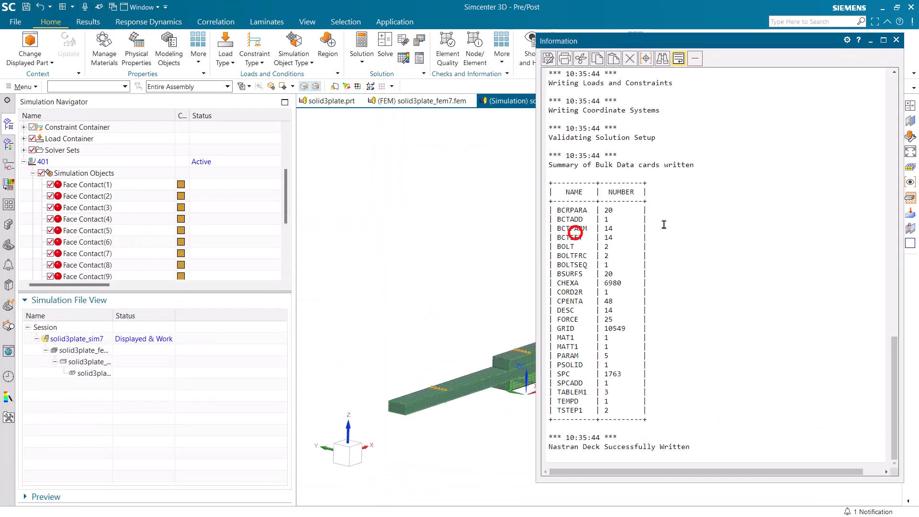
pyautogui.click(900, 42)
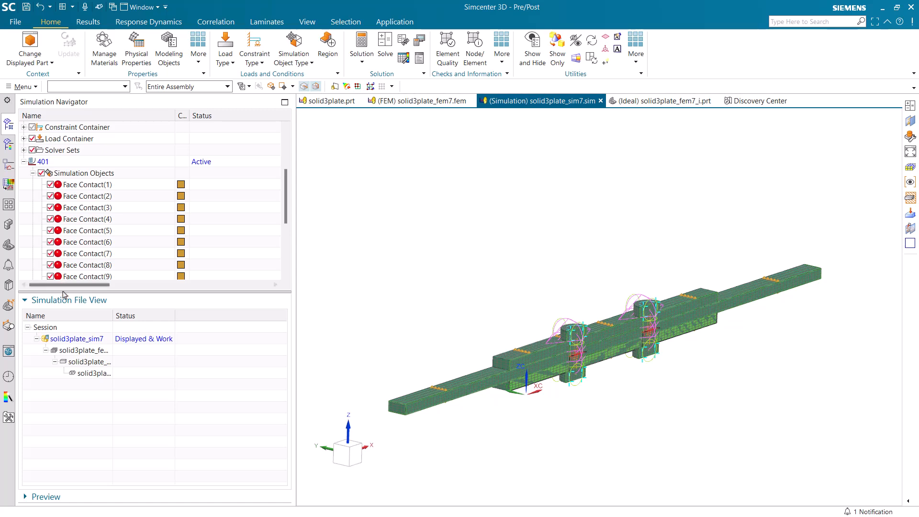
# Load the Structural results of the 401 solution for post-processing
pyautogui.moveTo(63, 292); pyautogui.dragTo(62, 375)
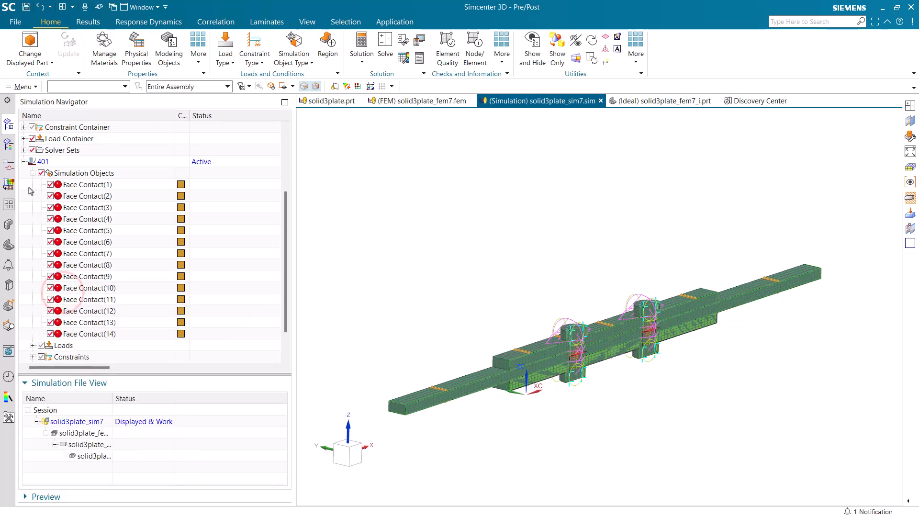
pyautogui.click(33, 173)
pyautogui.click(32, 334)
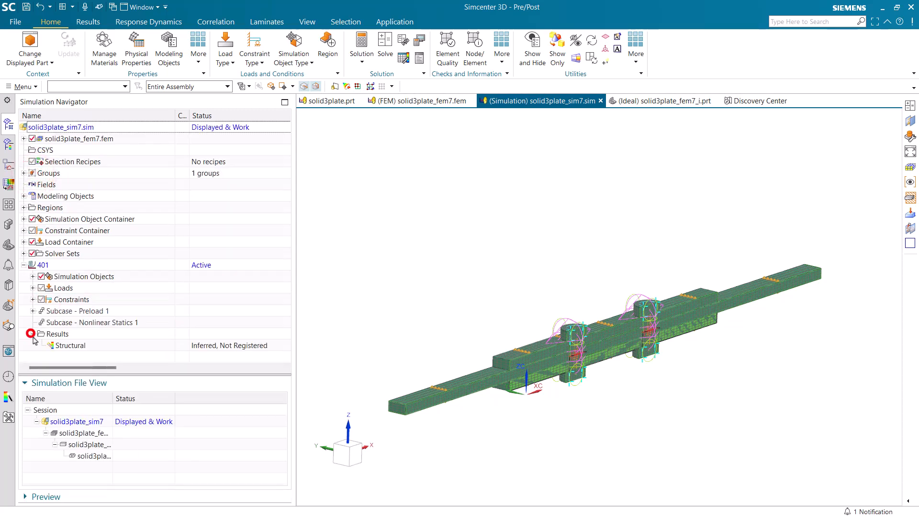
pyautogui.doubleClick(53, 345)
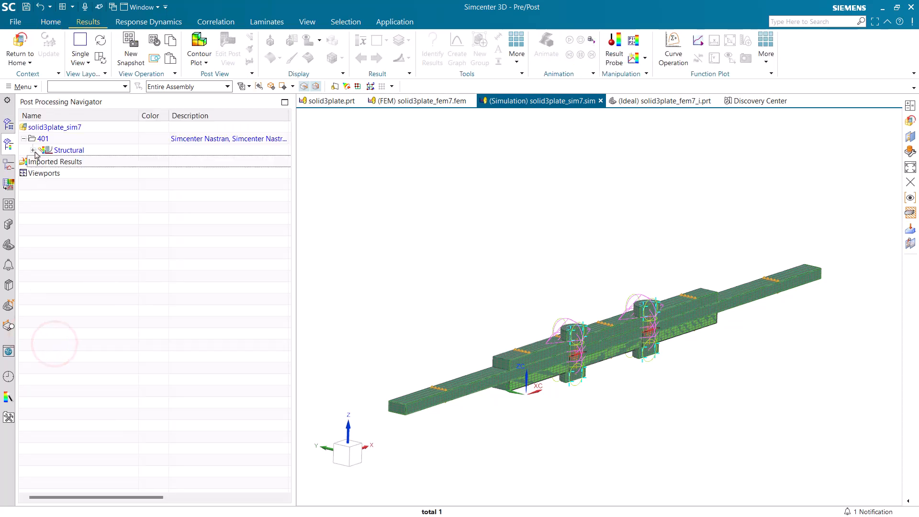
# Plot nodal displacement for Subcase - Preload 1, Bolt Sequence 1, Increment 1, showing the sectioned bolt up close
pyautogui.click(34, 151)
pyautogui.click(42, 161)
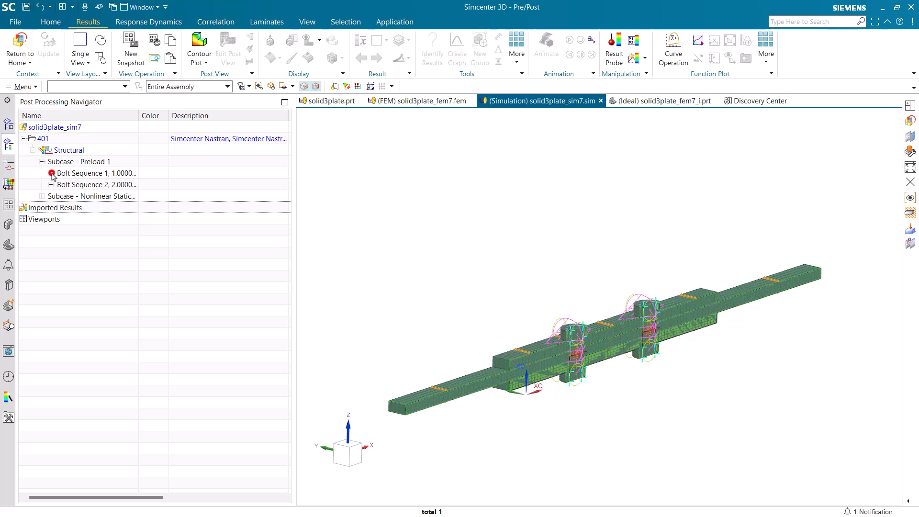
pyautogui.click(51, 173)
pyautogui.click(60, 185)
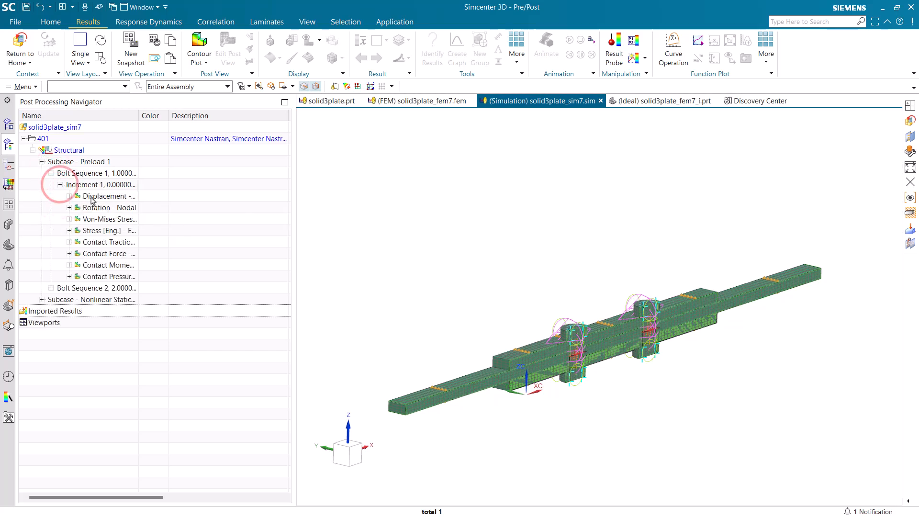
pyautogui.doubleClick(91, 197)
pyautogui.moveTo(629, 388); pyautogui.dragTo(669, 343, button='middle')
pyautogui.scroll(5, 665, 334)
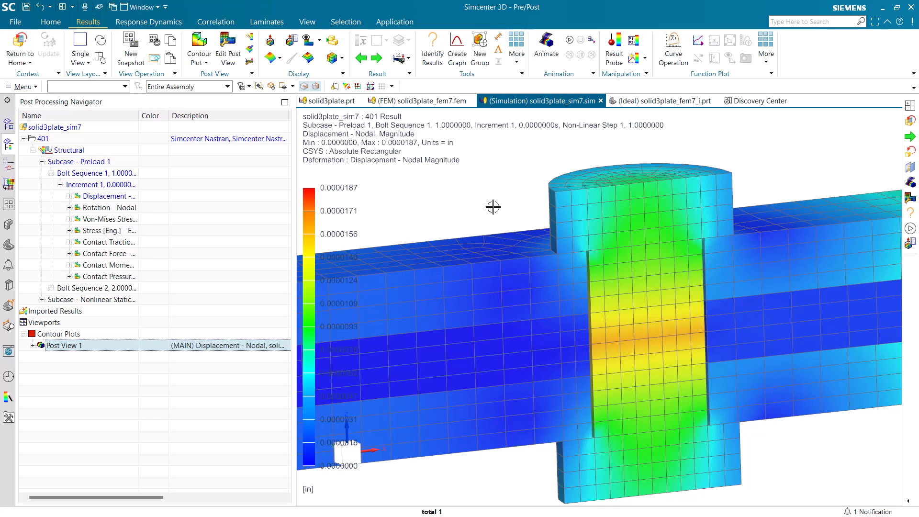
# Set the plot's deformation scale to 10% Model and view the exaggerated deformed shape around the bolt
pyautogui.click(409, 57)
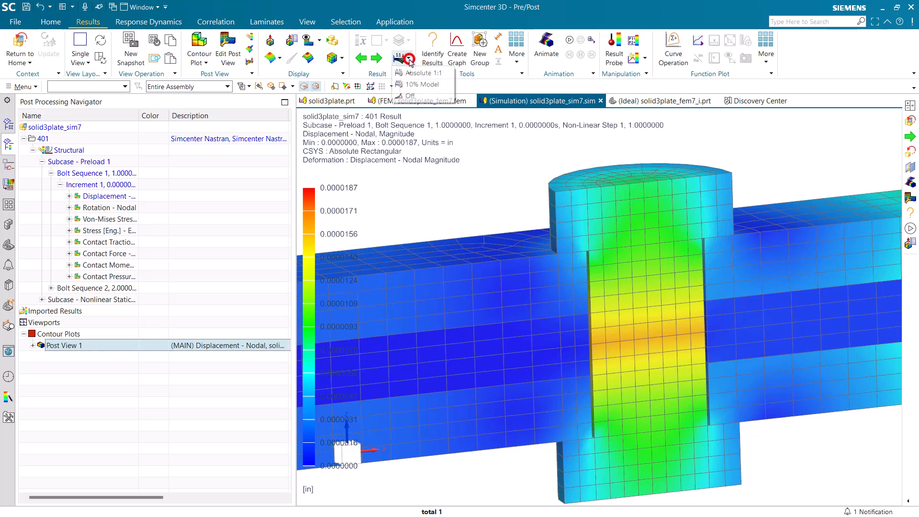
pyautogui.click(415, 85)
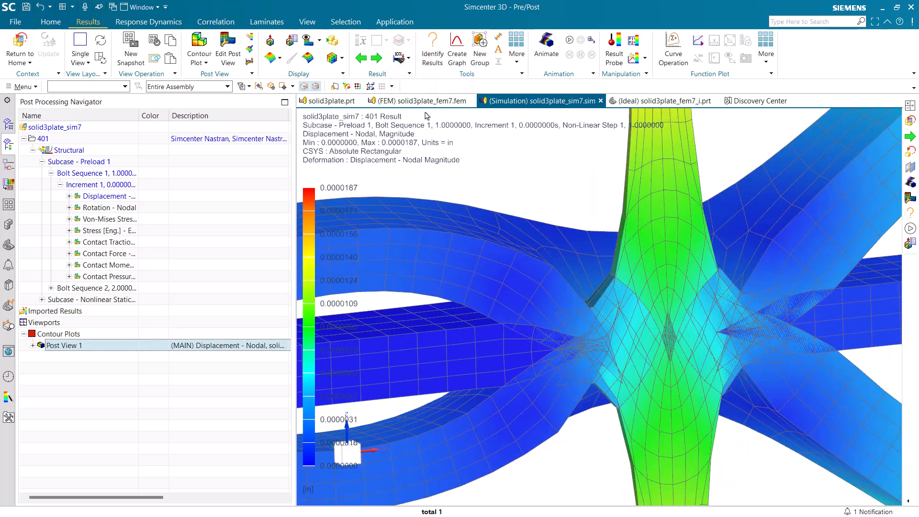
pyautogui.scroll(-5, 599, 332)
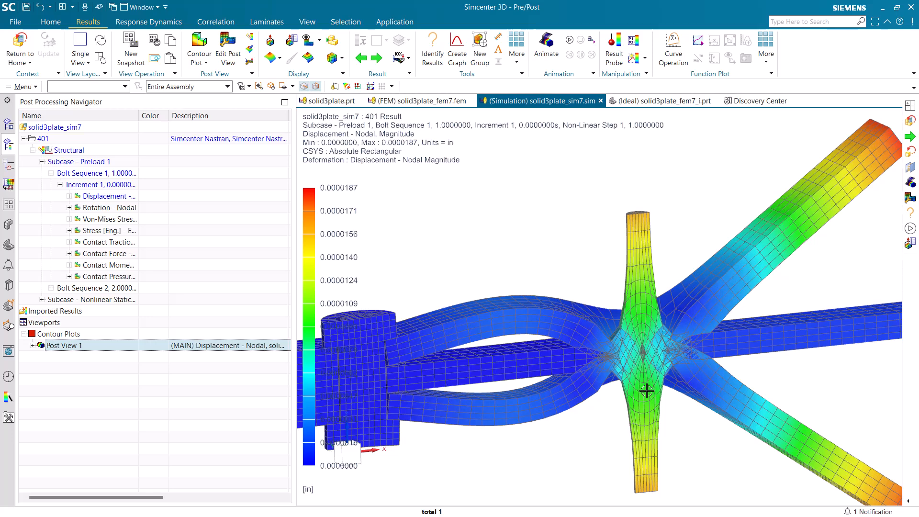
pyautogui.scroll(-6, 647, 391)
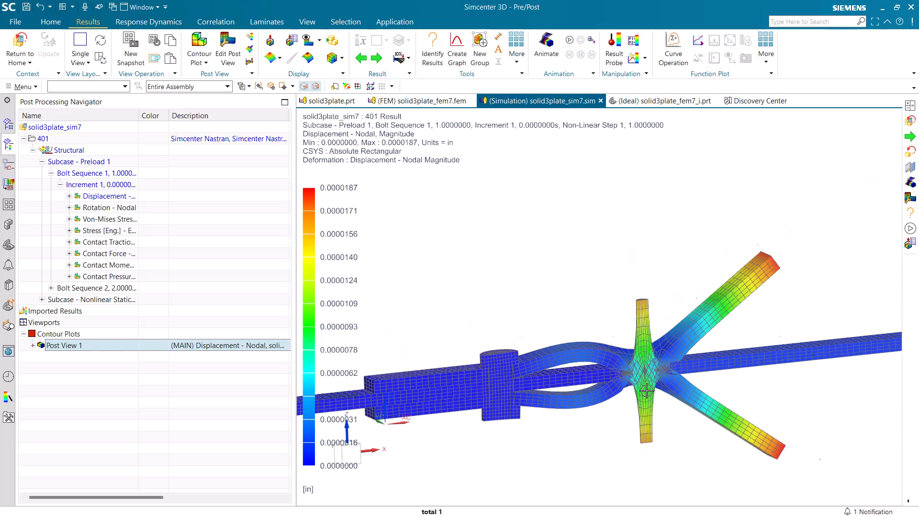
pyautogui.scroll(8, 647, 391)
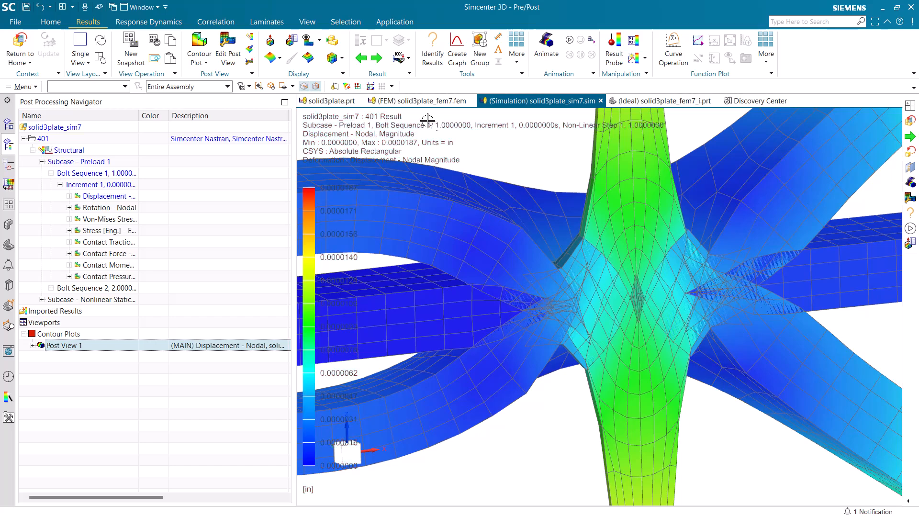
# Set the post view's deformation scale to 100 Absolute and apply it, viewing the bolt's mid-shank cut
pyautogui.click(228, 54)
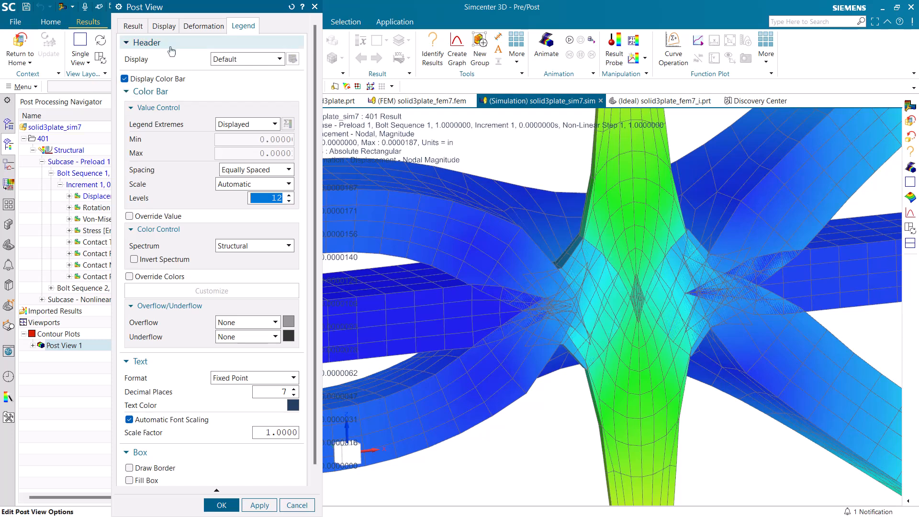
pyautogui.click(163, 29)
pyautogui.click(135, 27)
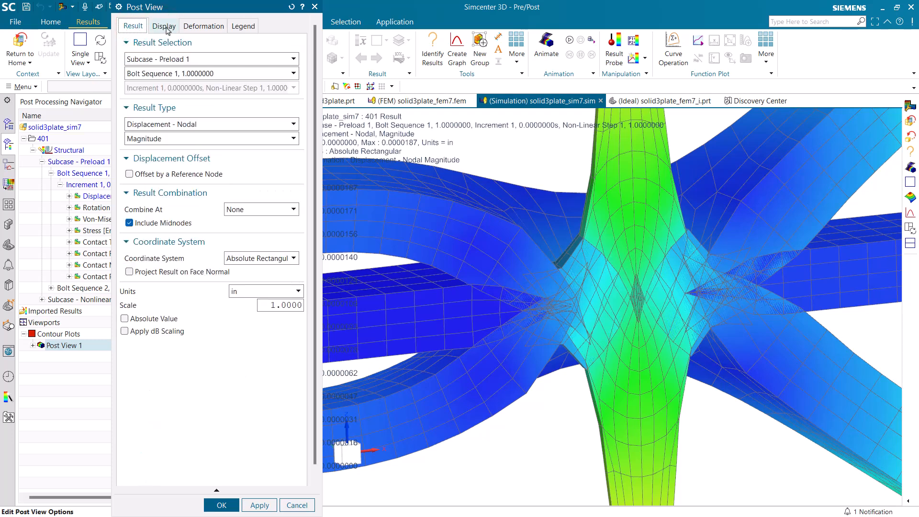
pyautogui.click(204, 26)
pyautogui.click(214, 192)
pyautogui.click(212, 210)
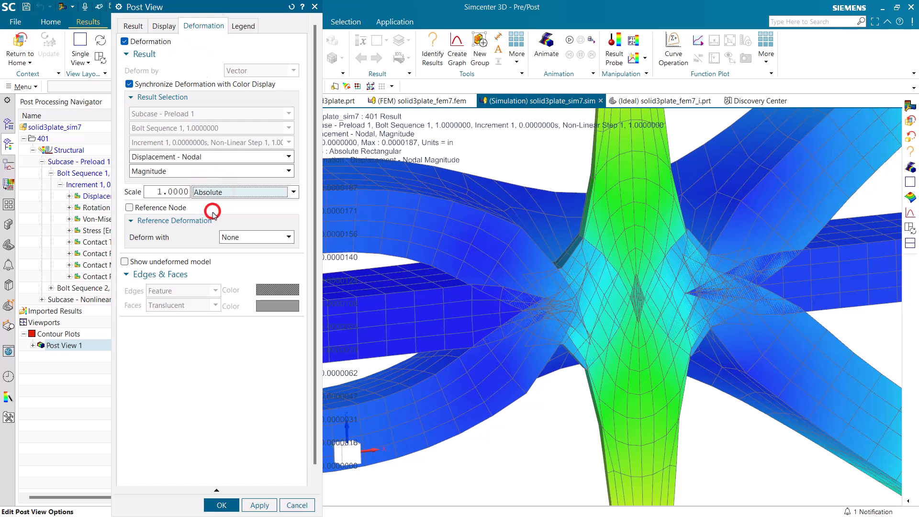
pyautogui.click(163, 193)
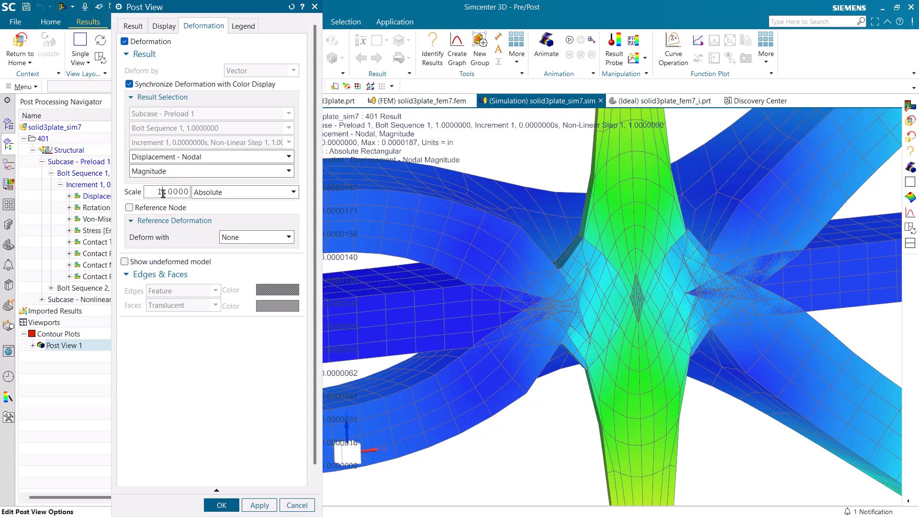
pyautogui.click(255, 506)
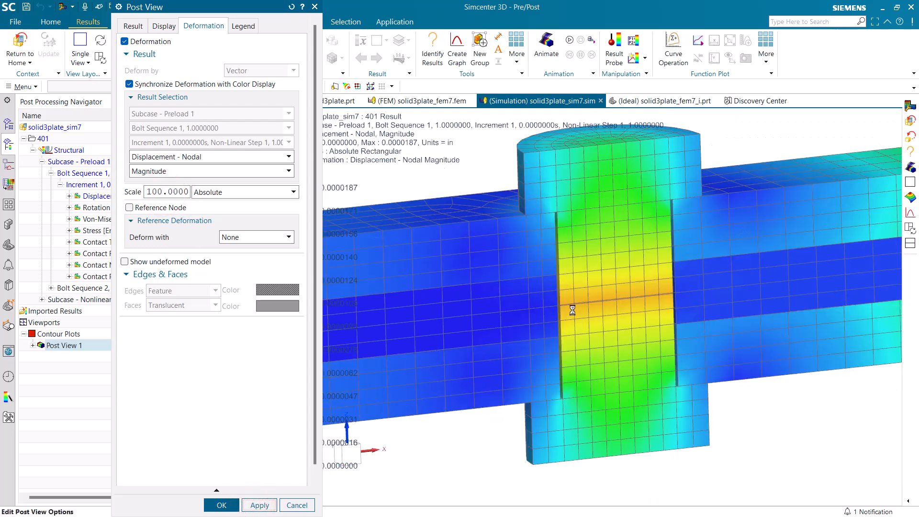
pyautogui.scroll(5, 572, 310)
pyautogui.moveTo(559, 301); pyautogui.dragTo(493, 275, button='middle')
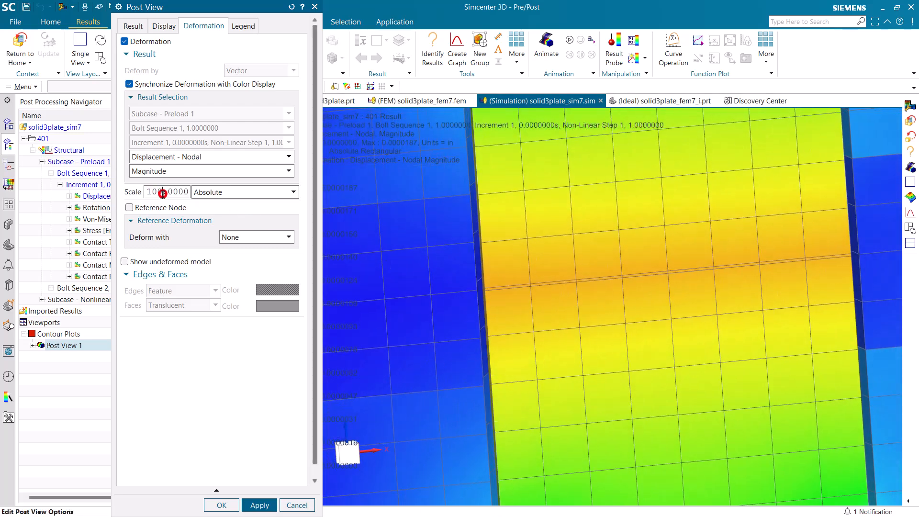
# Set the post view's deformation scale to 1000 Absolute and accept the settings, showing the whole sectioned bolt
pyautogui.write('0')
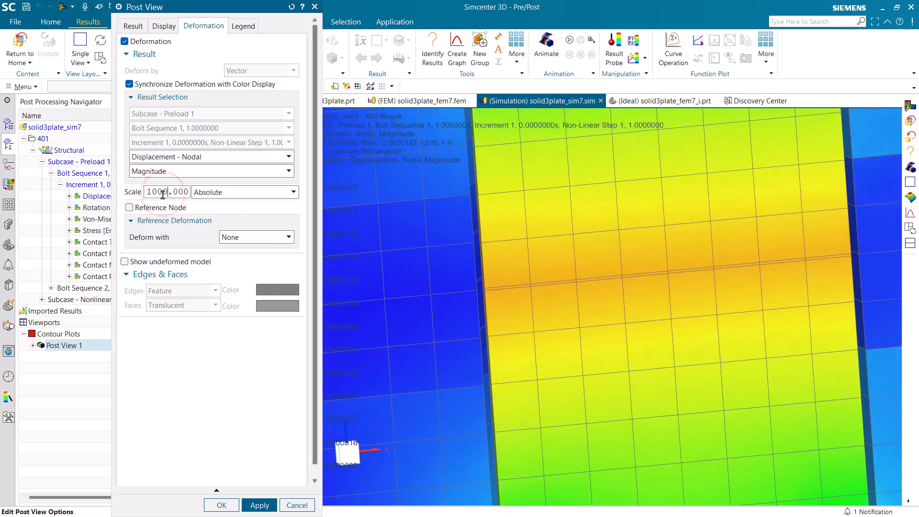
pyautogui.click(254, 505)
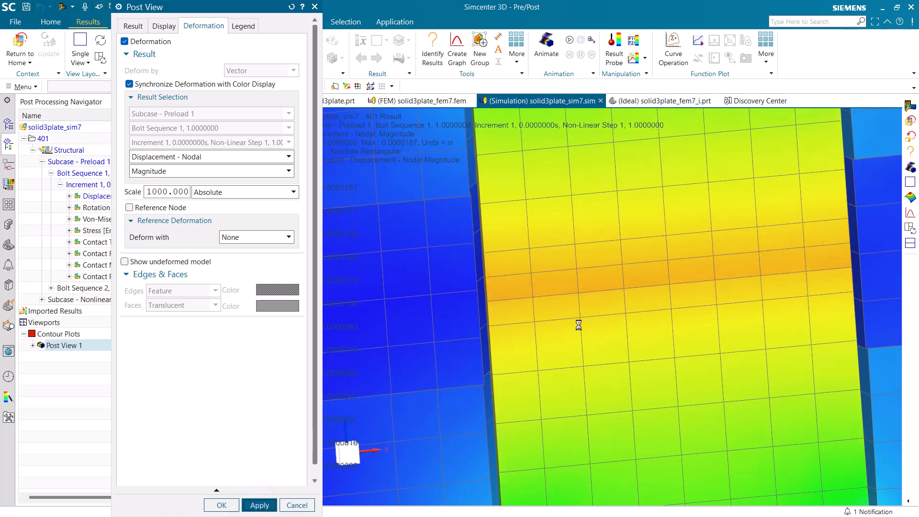
pyautogui.scroll(-8, 652, 299)
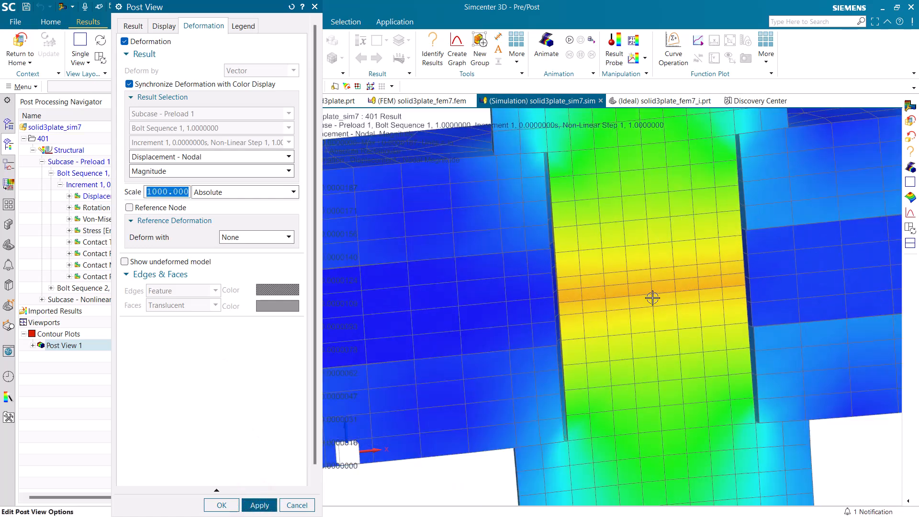
pyautogui.scroll(1, 652, 298)
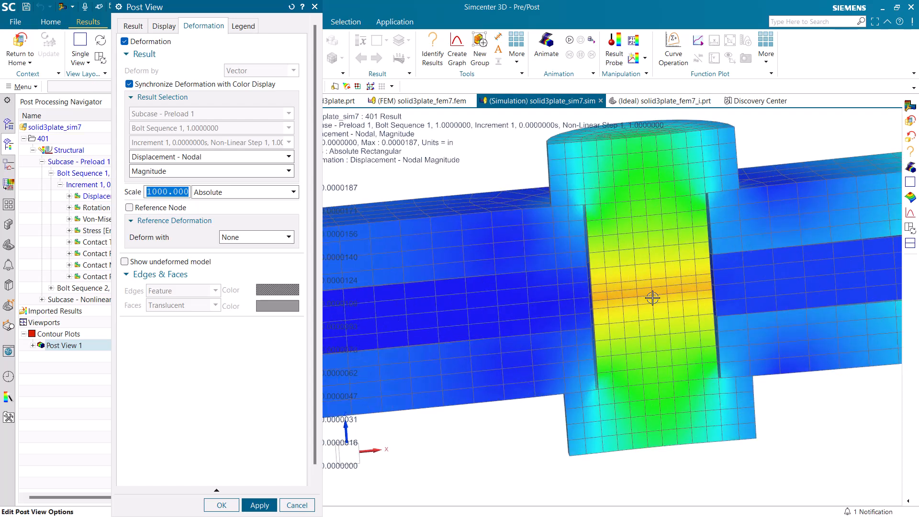
pyautogui.click(222, 506)
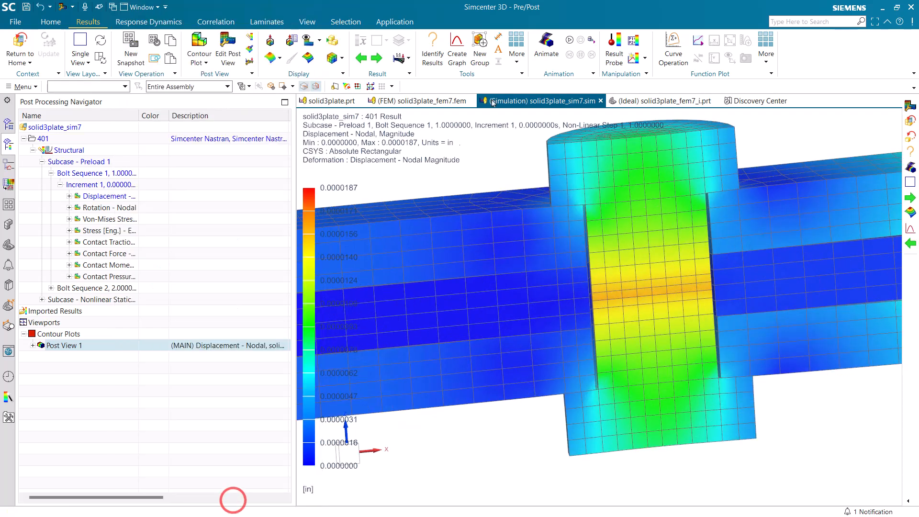
# Animate the Bolt Sequence 1 nodal displacement, stop the animation, and view both bolts of the assembly
pyautogui.click(569, 41)
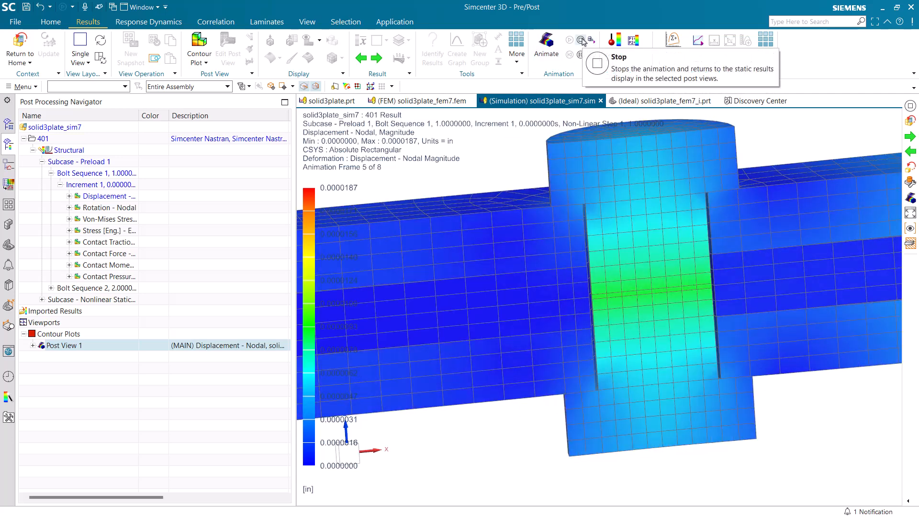
pyautogui.click(581, 40)
pyautogui.scroll(-6, 647, 324)
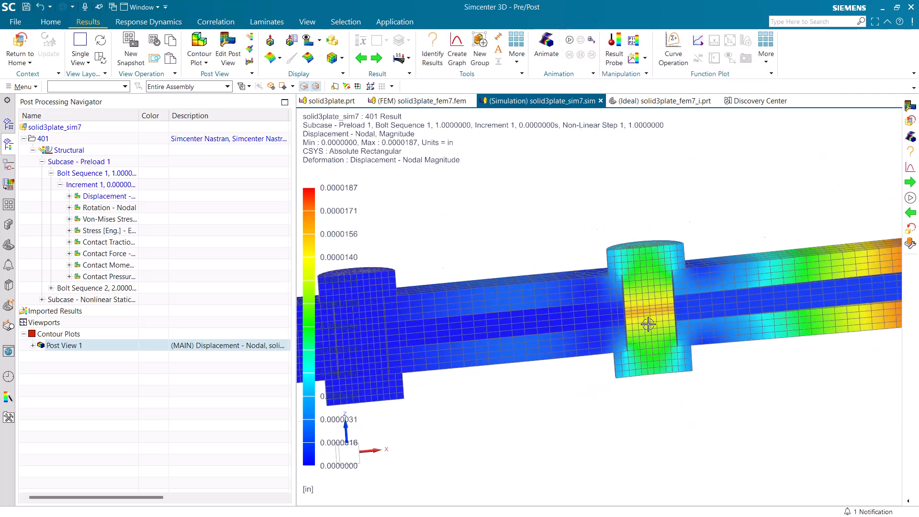
# Turn the plot's deformation off, and restore it at the Absolute 1:1 scale
pyautogui.click(408, 60)
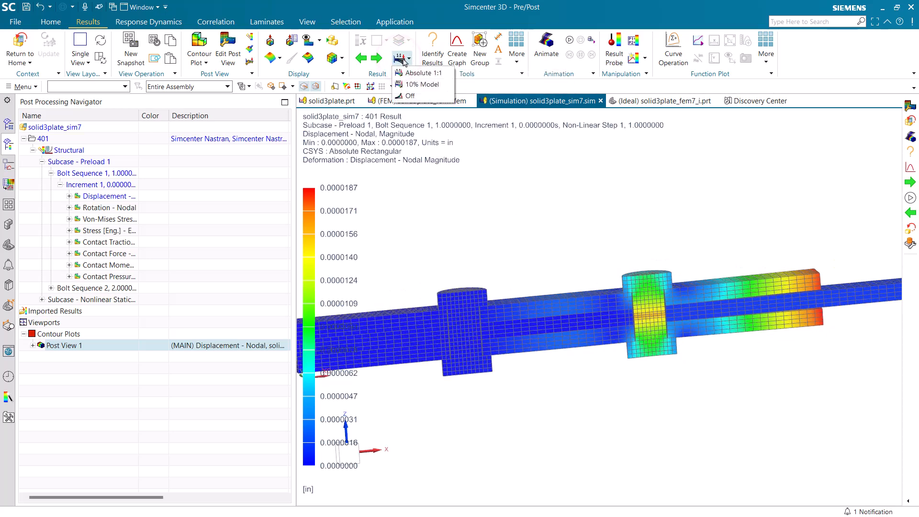
pyautogui.click(407, 60)
pyautogui.click(409, 59)
pyautogui.click(410, 95)
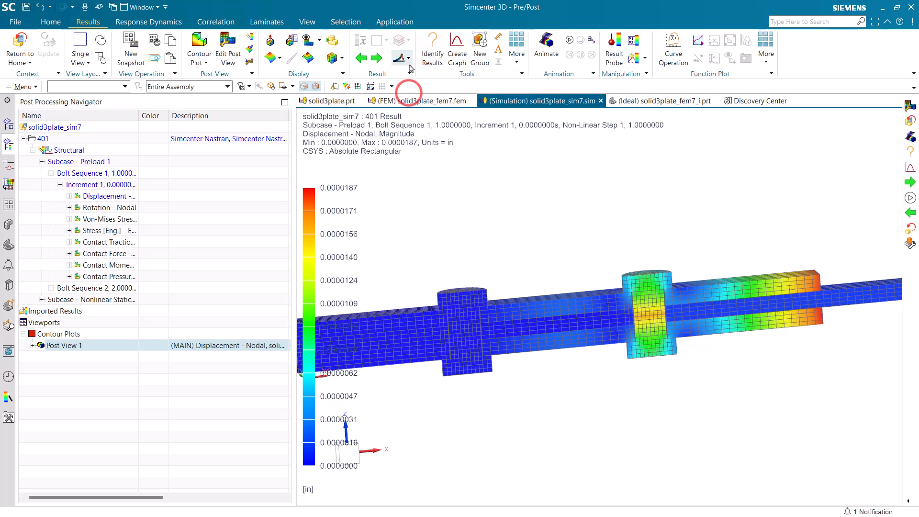
pyautogui.click(409, 60)
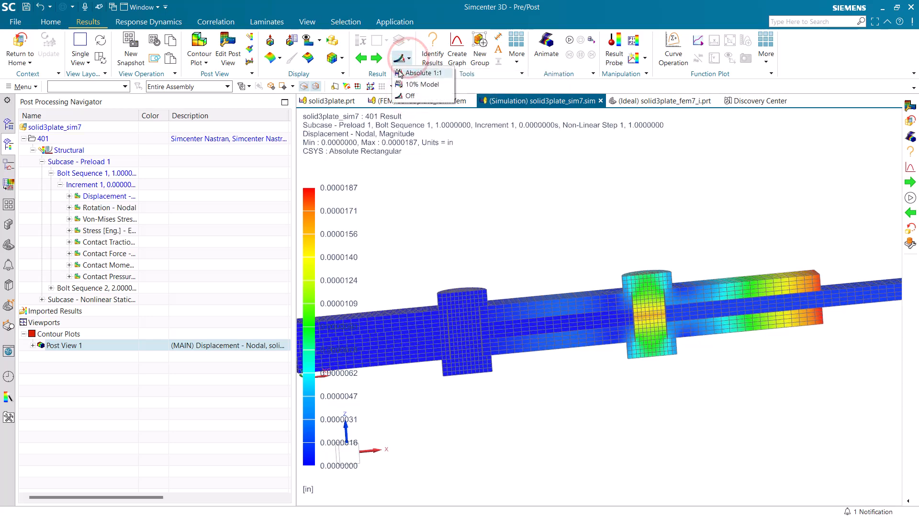
pyautogui.click(400, 75)
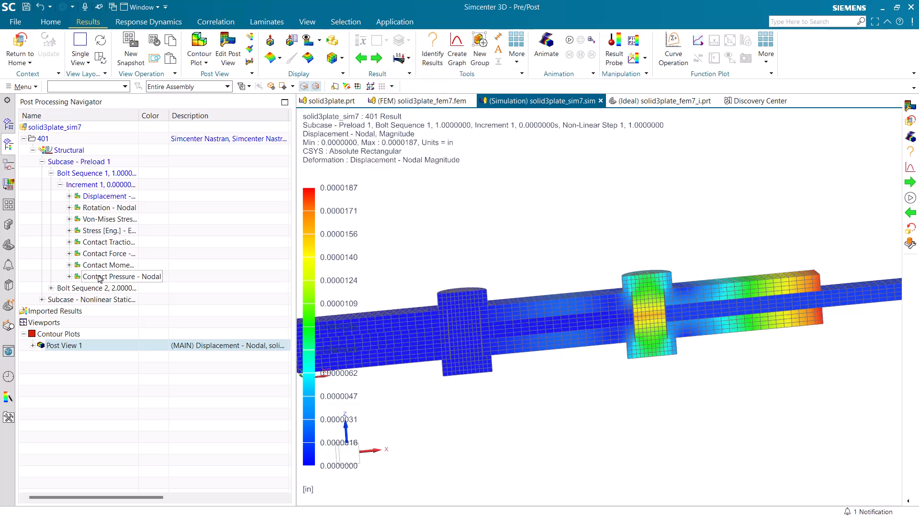
# Plot the scalar nodal contact pressure for Bolt Sequence 1, Increment 1, and inspect the contact faces around both bolts
pyautogui.click(69, 276)
pyautogui.doubleClick(92, 287)
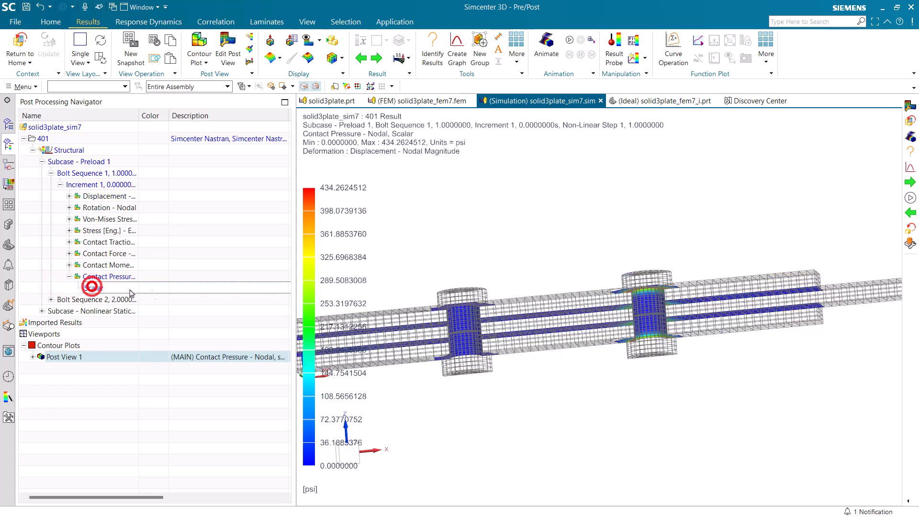
pyautogui.moveTo(652, 332); pyautogui.dragTo(729, 374, button='middle')
pyautogui.scroll(6, 729, 375)
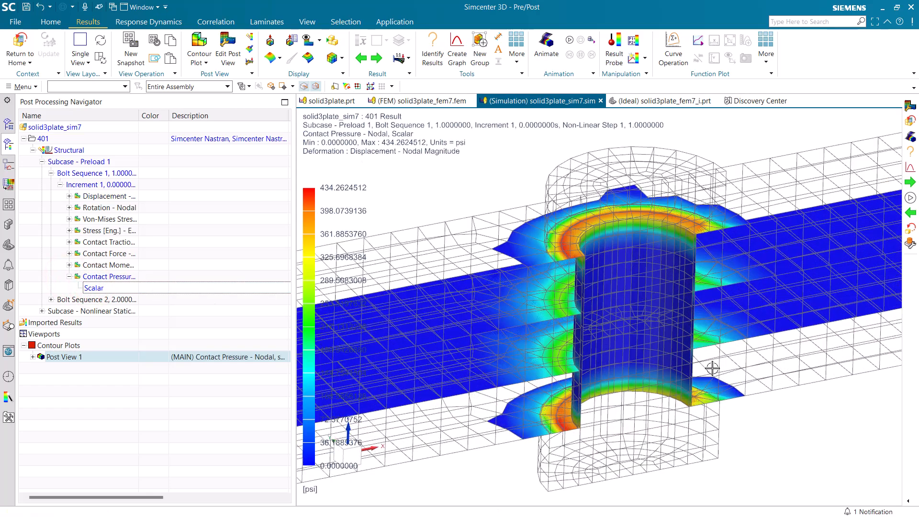
pyautogui.moveTo(701, 355)
pyautogui.mouseDown(button='middle')
pyautogui.moveTo(641, 349)
pyautogui.moveTo(638, 339)
pyautogui.moveTo(703, 348)
pyautogui.mouseUp(button='middle')
pyautogui.scroll(-3, 705, 348)
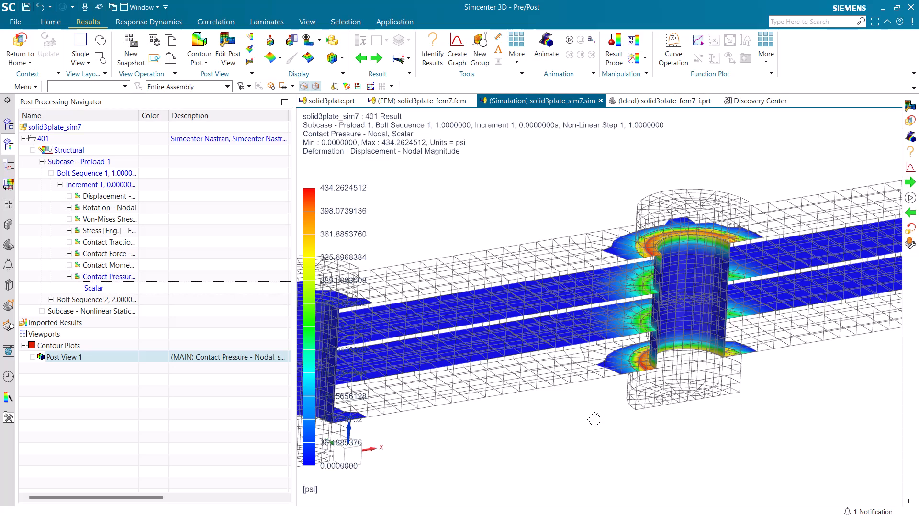
pyautogui.scroll(-2, 771, 338)
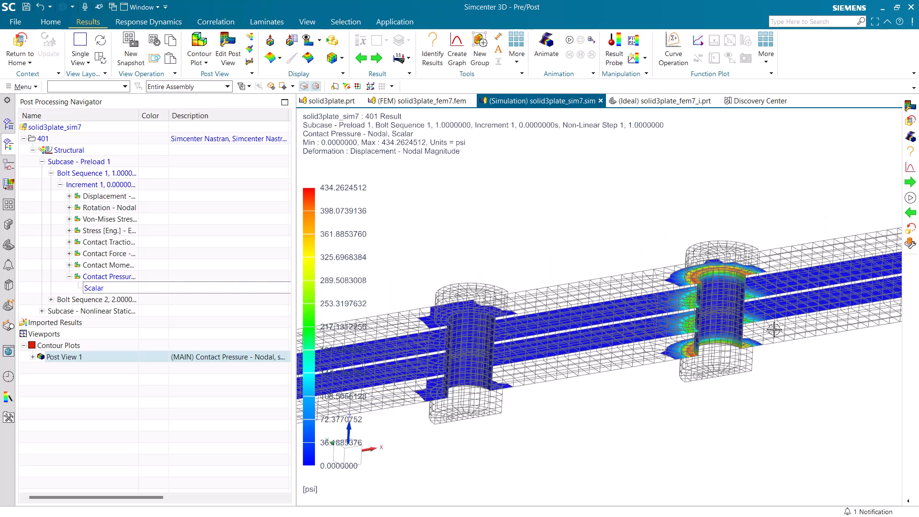
# Expand the Bolt Sequence 2, Increment 1 results and advance the contact pressure plot to that increment
pyautogui.click(51, 300)
pyautogui.click(60, 312)
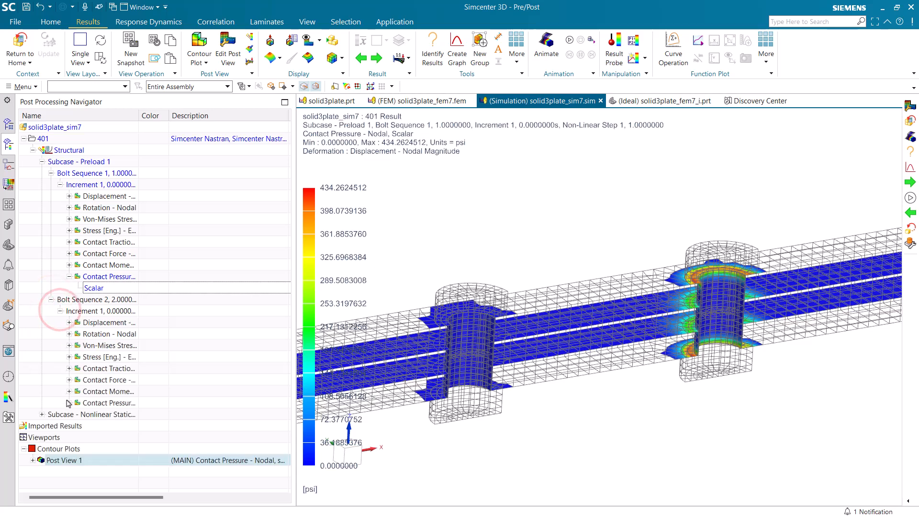
pyautogui.click(378, 58)
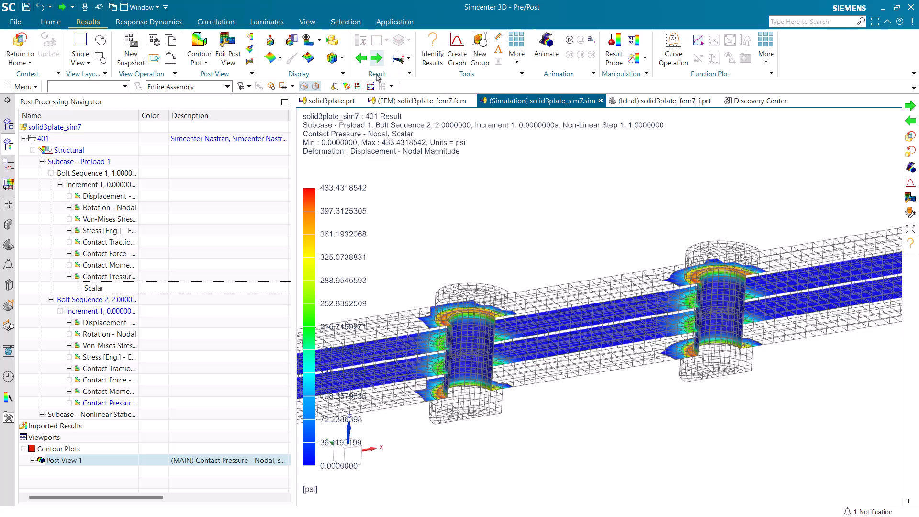
# Advance the contact pressure plot to Subcase - Nonlinear Statics 1, Increment 1, and inspect both bolts from the opposite side
pyautogui.click(42, 415)
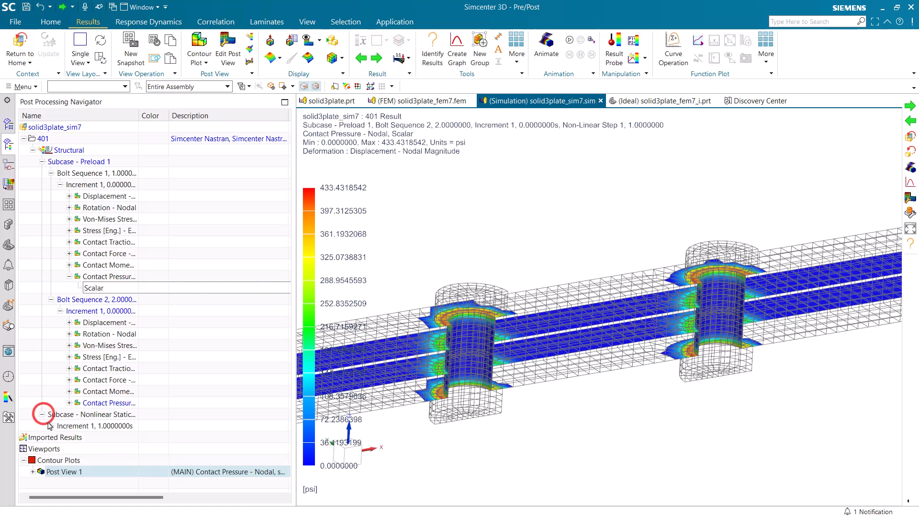
pyautogui.click(373, 59)
pyautogui.scroll(-4, 597, 343)
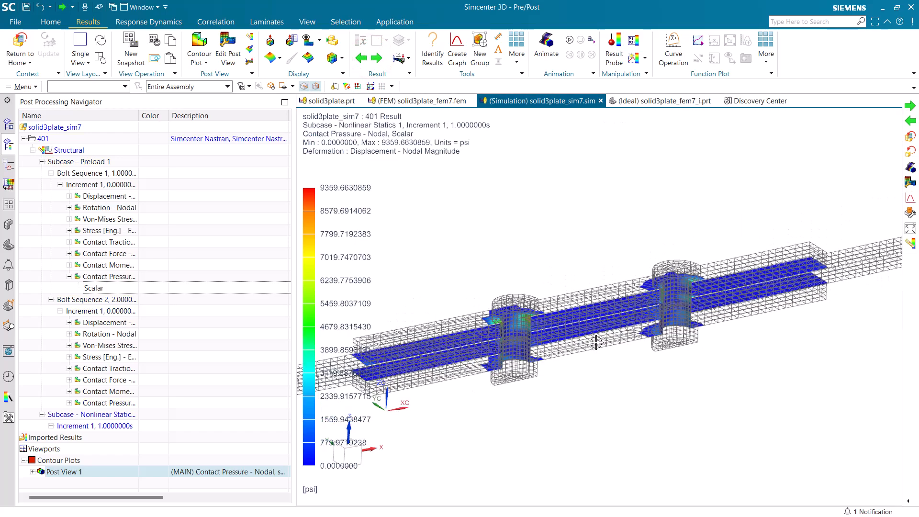
pyautogui.scroll(-2, 596, 342)
pyautogui.moveTo(596, 342); pyautogui.dragTo(706, 361, button='middle')
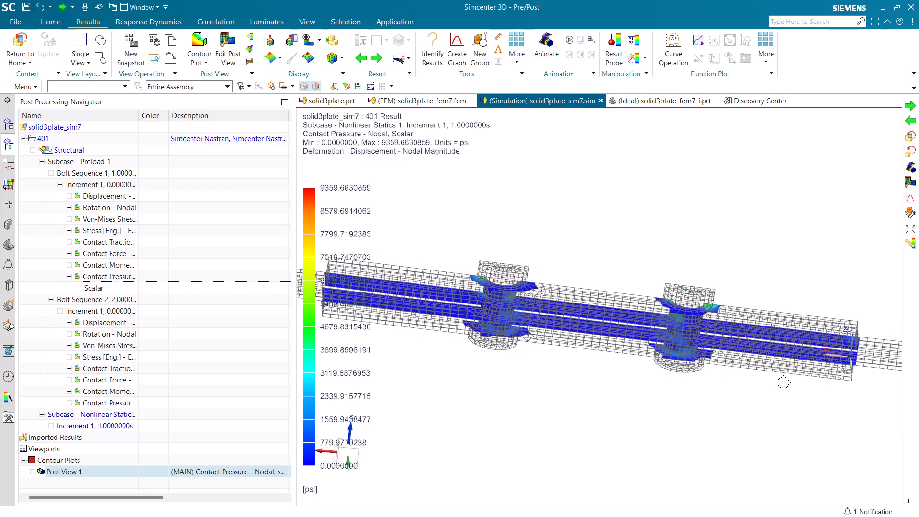
pyautogui.scroll(-3, 784, 383)
pyautogui.scroll(6, 694, 351)
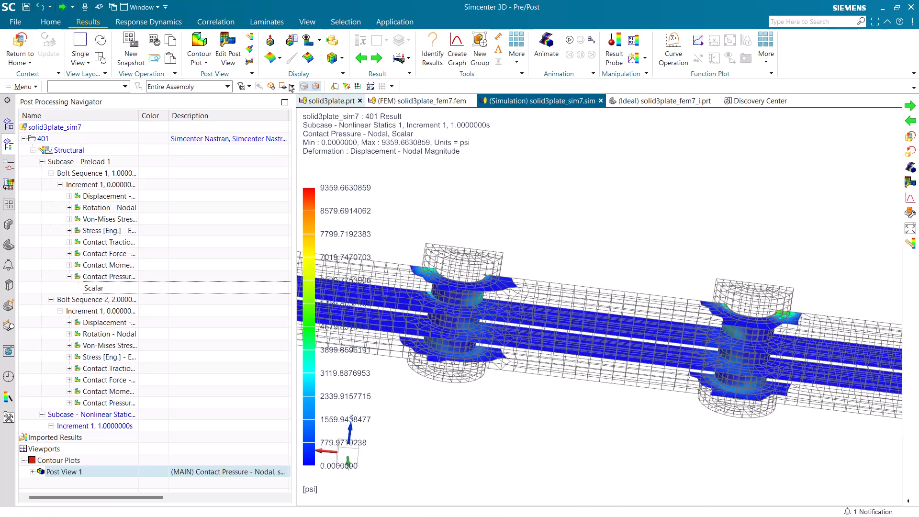
# Set the contact pressure legend extremes to Specified with a maximum of 1059.6630859 psi, apply it, and view the plates
pyautogui.click(225, 48)
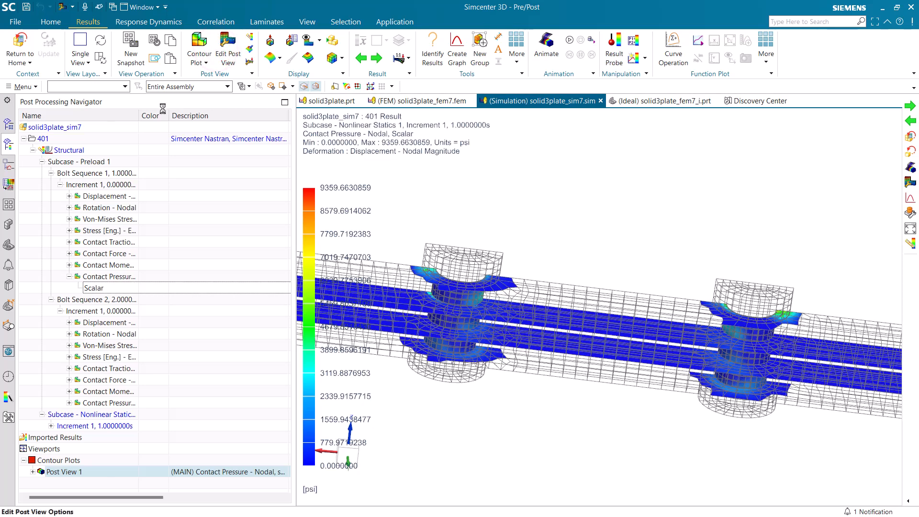
pyautogui.click(233, 26)
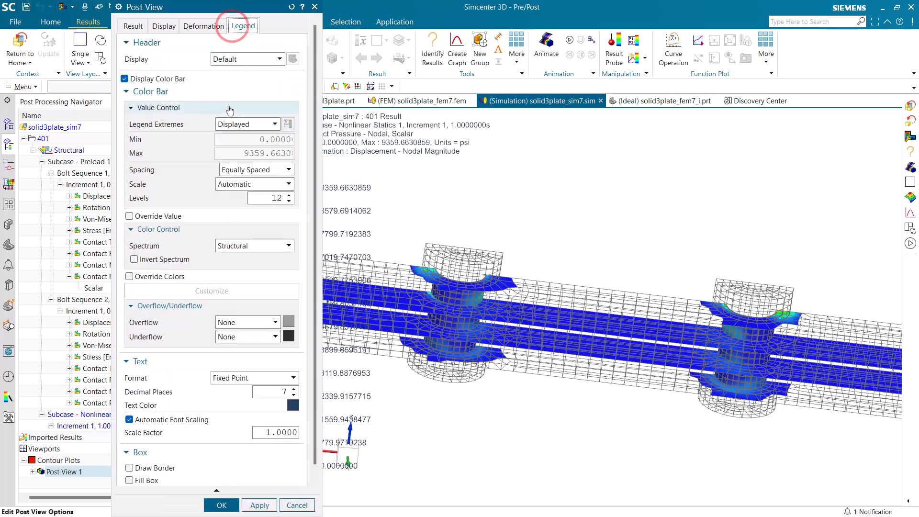
pyautogui.click(235, 124)
pyautogui.click(231, 157)
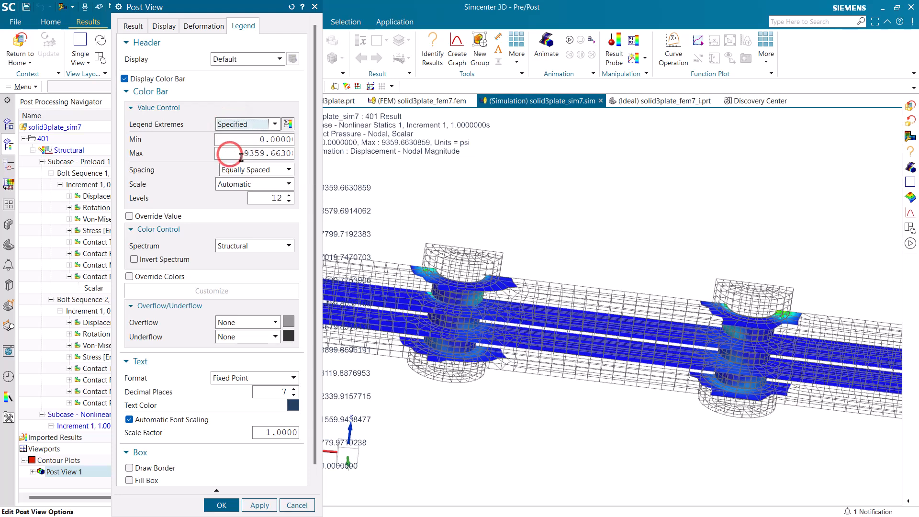
pyautogui.moveTo(254, 155); pyautogui.dragTo(244, 158)
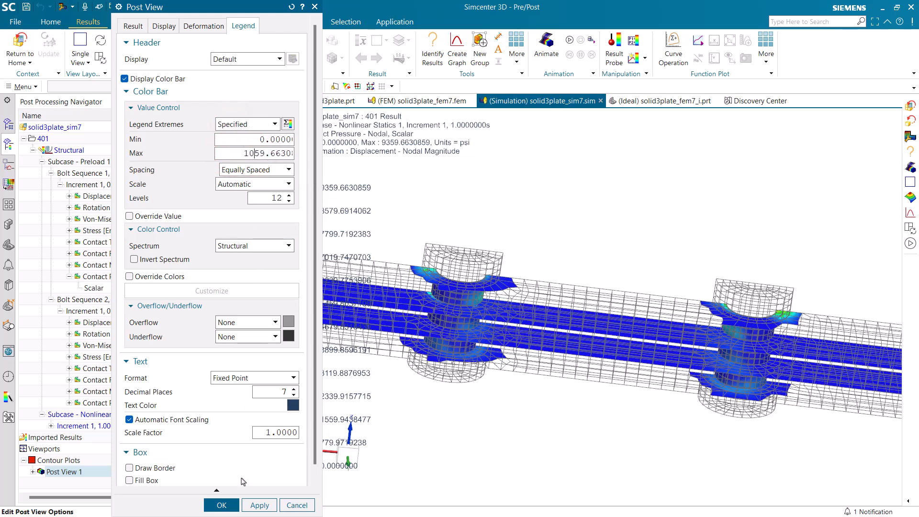
pyautogui.click(248, 506)
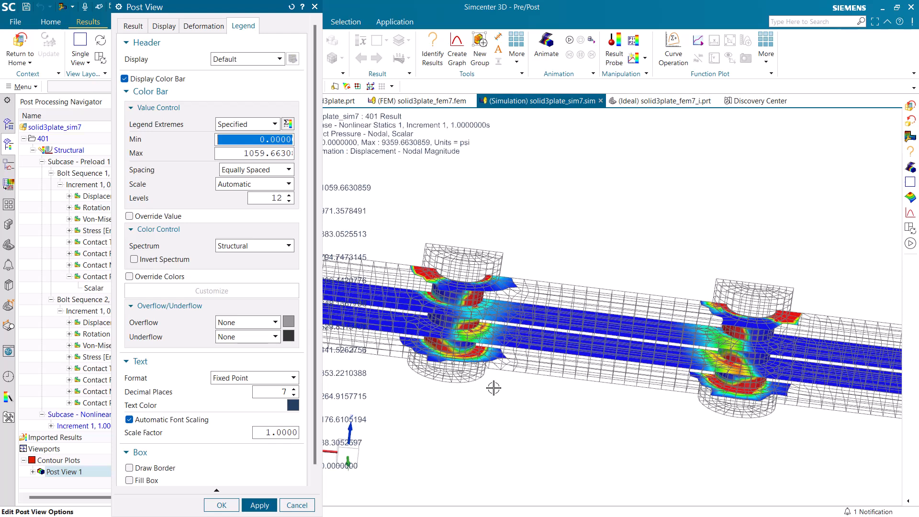
pyautogui.scroll(-3, 591, 336)
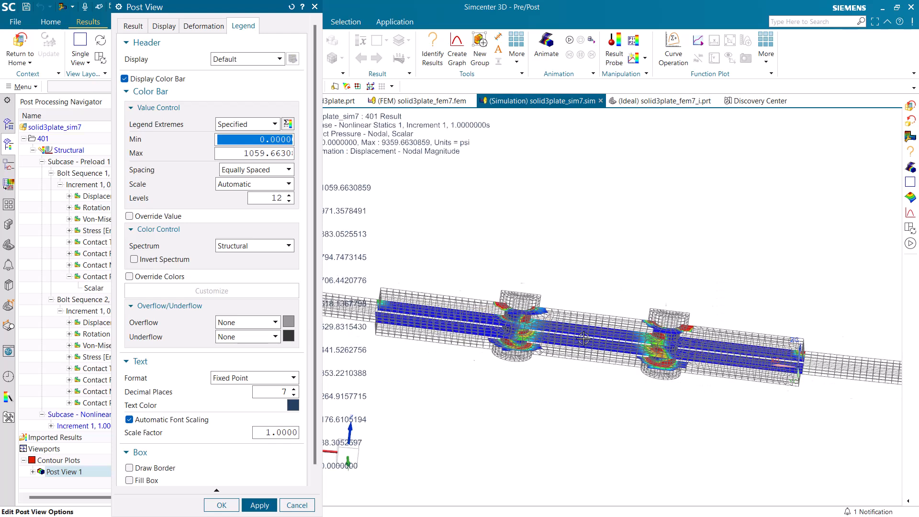
pyautogui.moveTo(591, 335); pyautogui.dragTo(593, 342, button='middle')
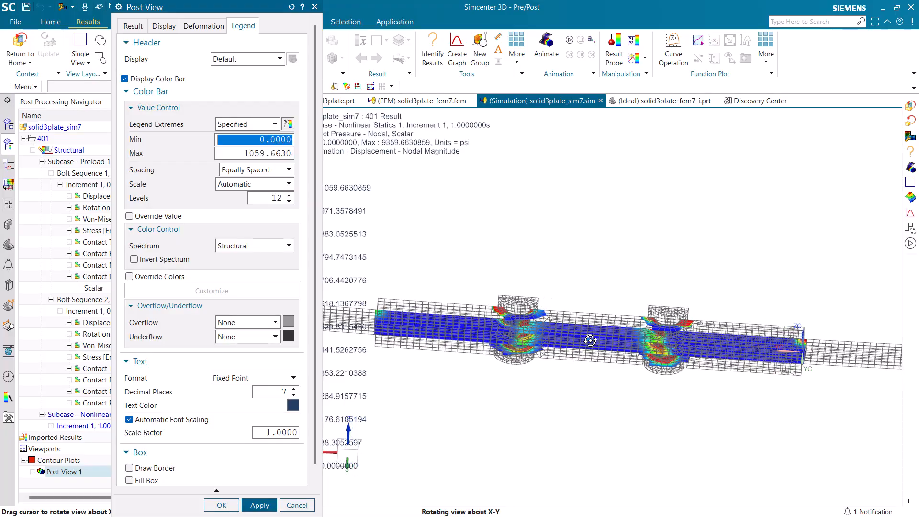